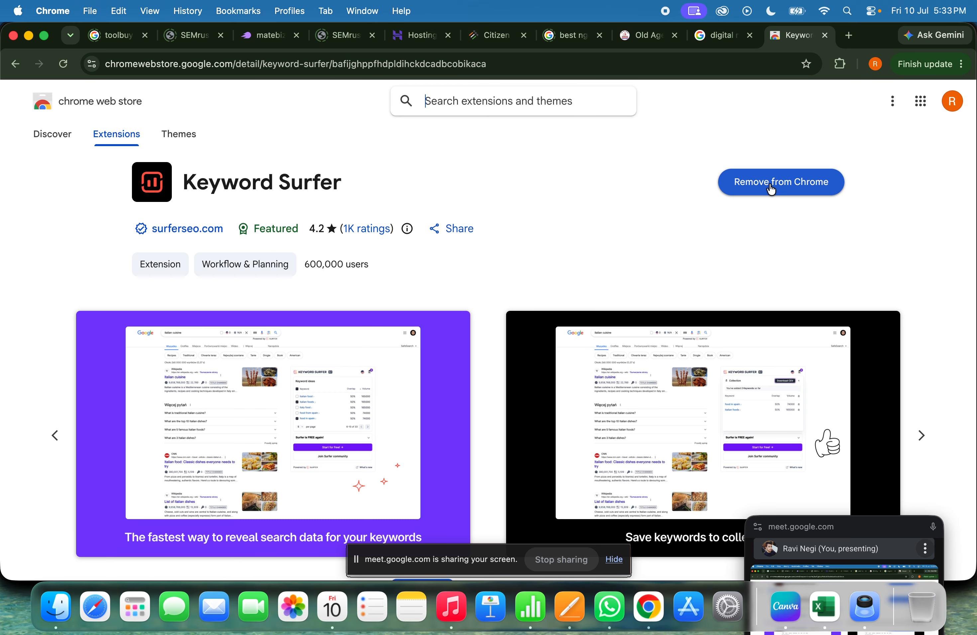
Step: Close the Keyword Surfer store page and review the keyword ideas and volumes for the "digital marketing course" search
left_click(825, 36)
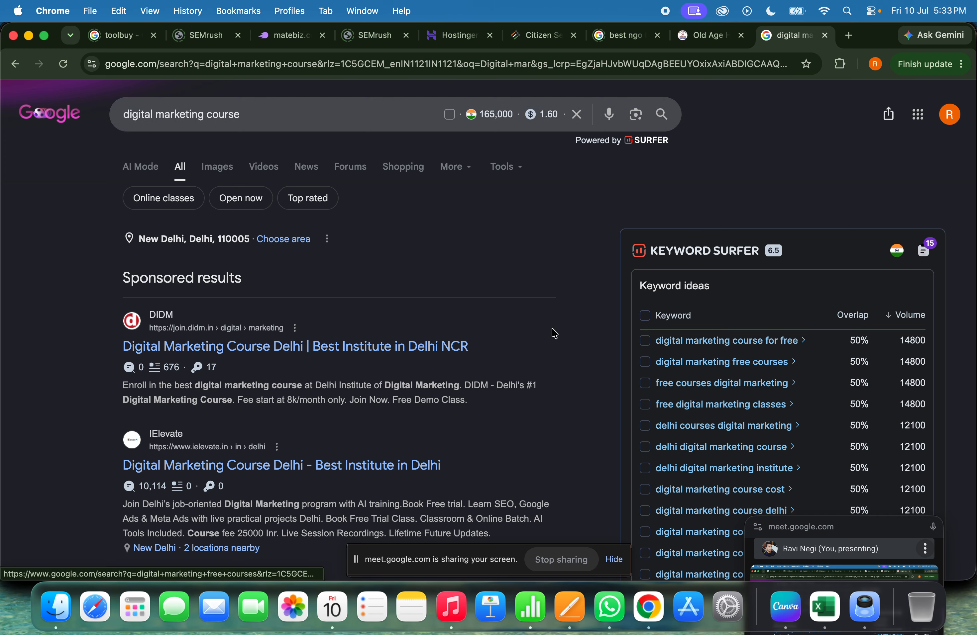
scroll(551, 331, "down", 3)
scroll(708, 246, "up", 1)
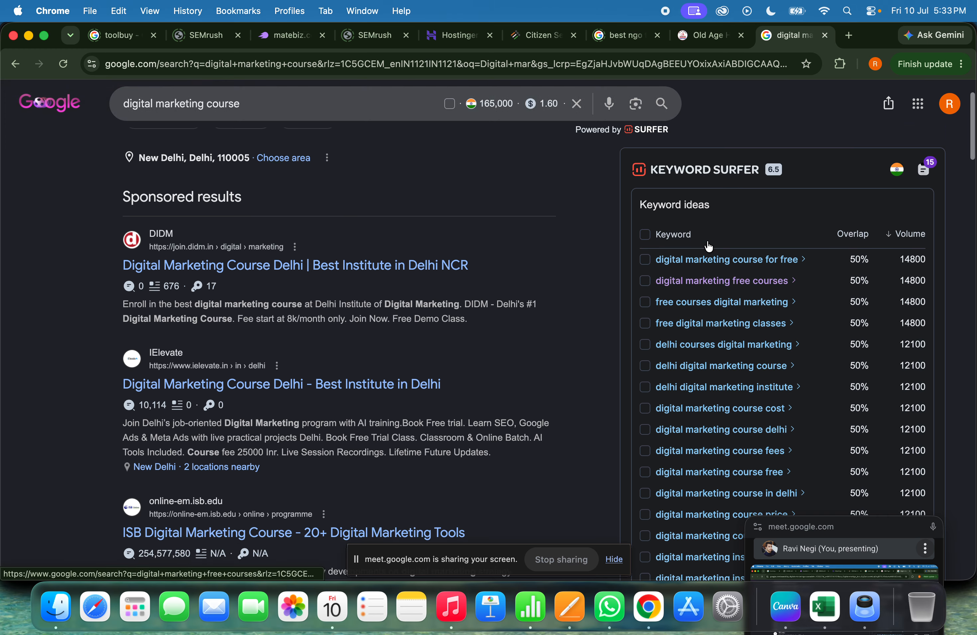
scroll(709, 247, "up", 2)
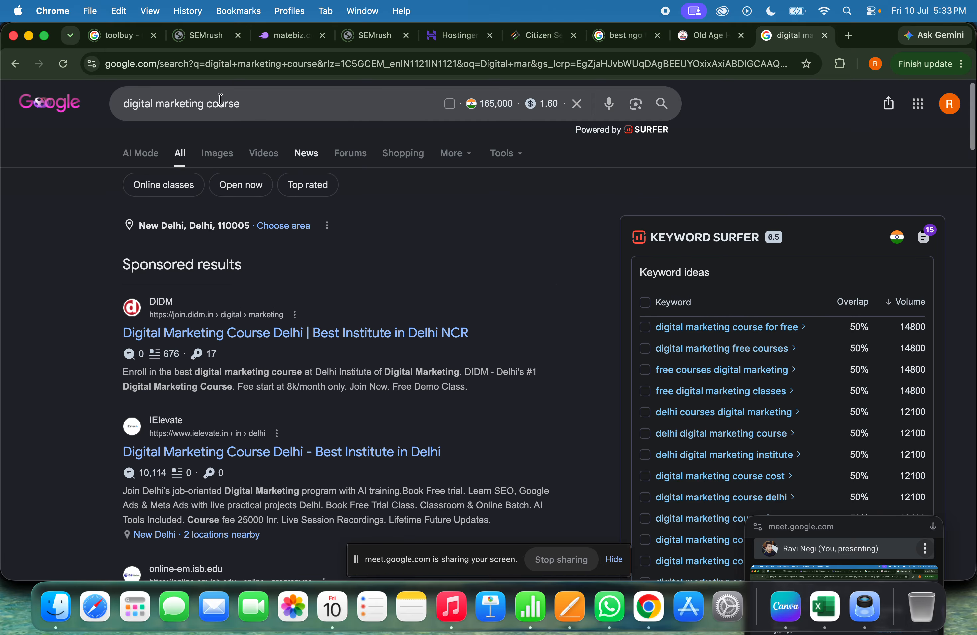
scroll(577, 238, "down", 3)
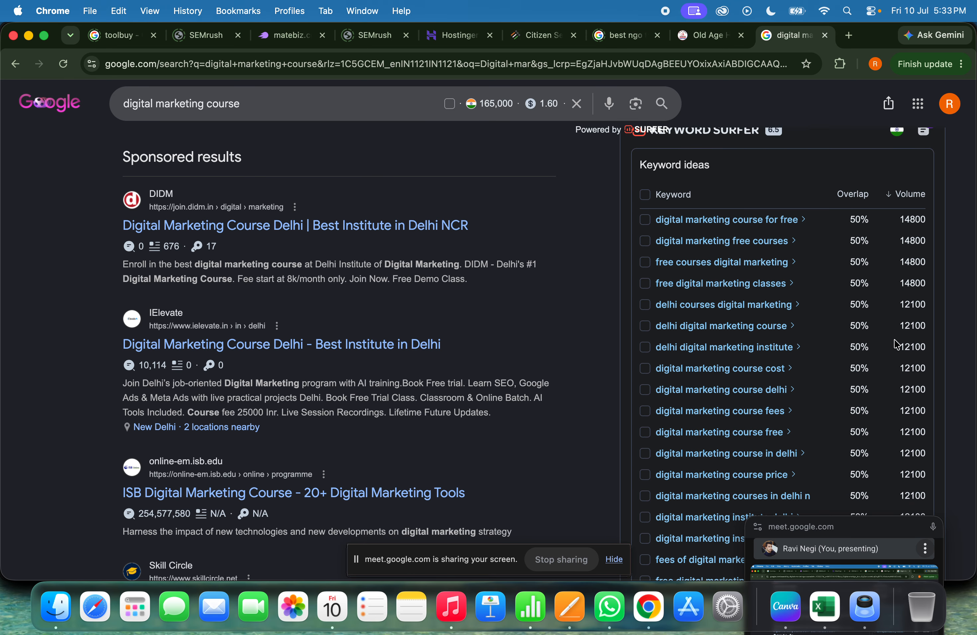
scroll(897, 345, "up", 5)
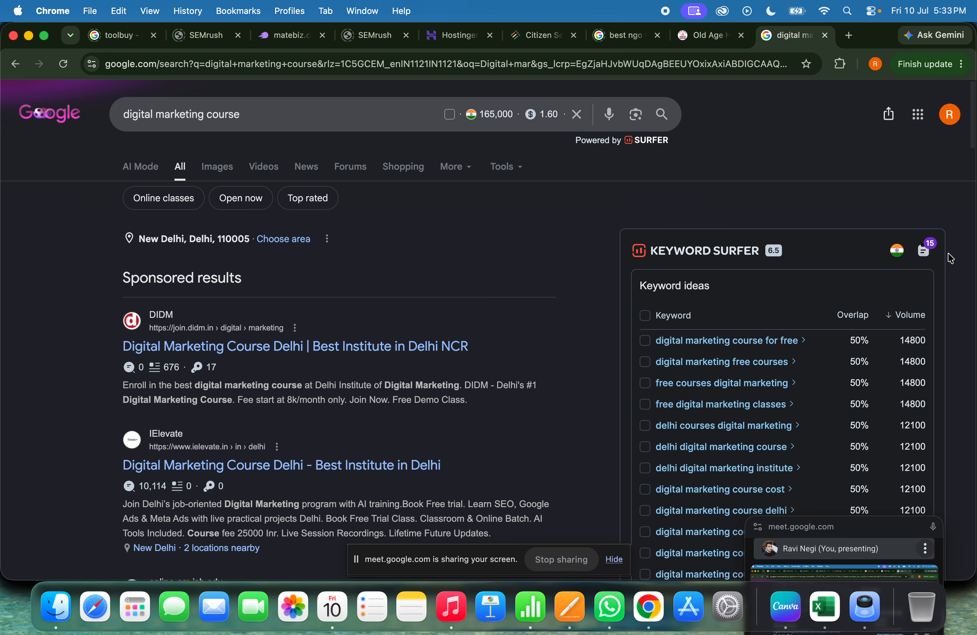
Step: Delete all previously saved keywords from the Keyword Surfer collection
left_click(927, 253)
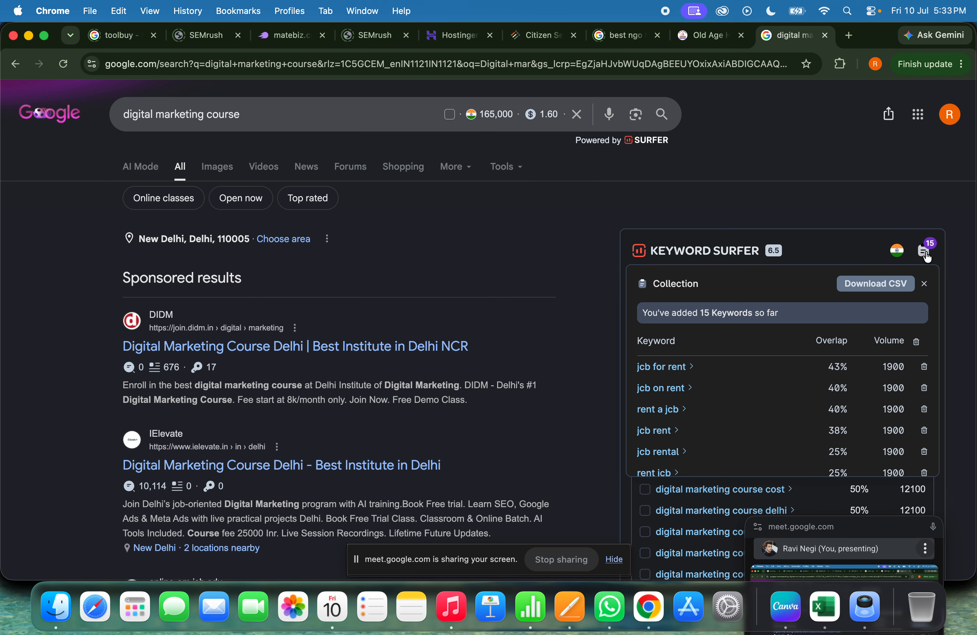
left_click(917, 343)
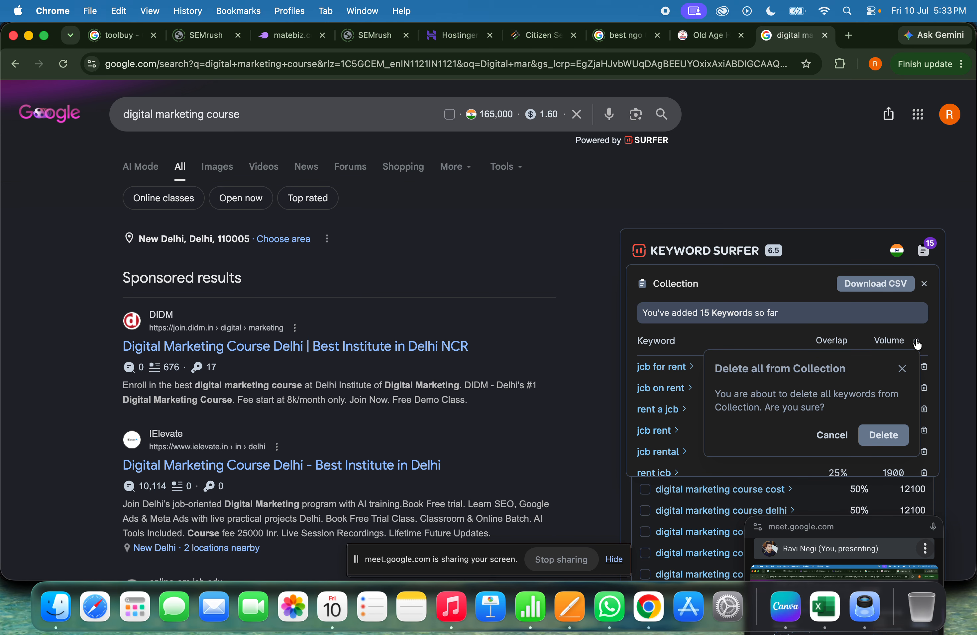
left_click(883, 435)
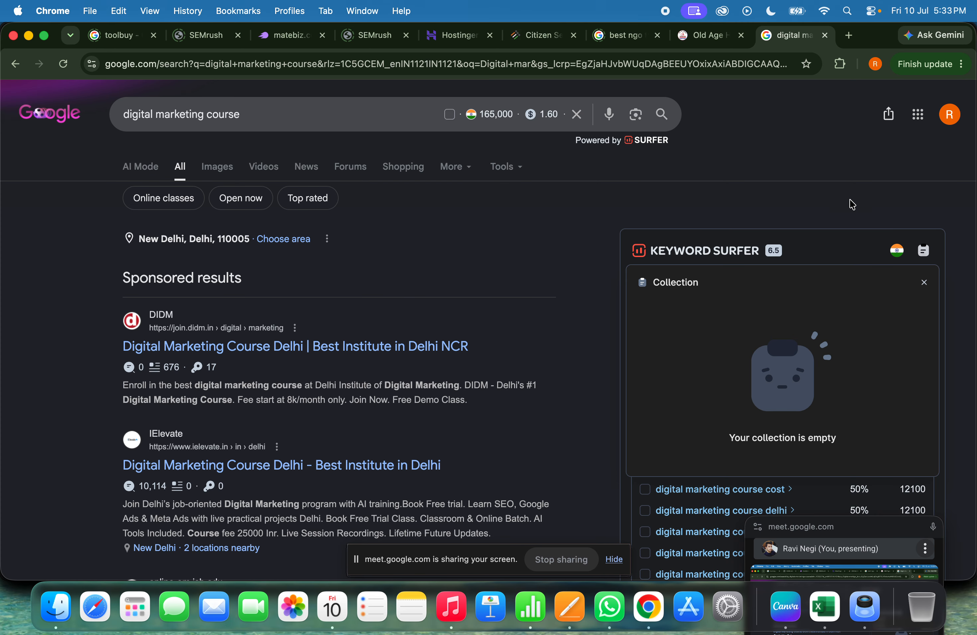
Step: Add all keyword ideas on the first page to the collection, keeping 20 keywords per page
left_click(645, 315)
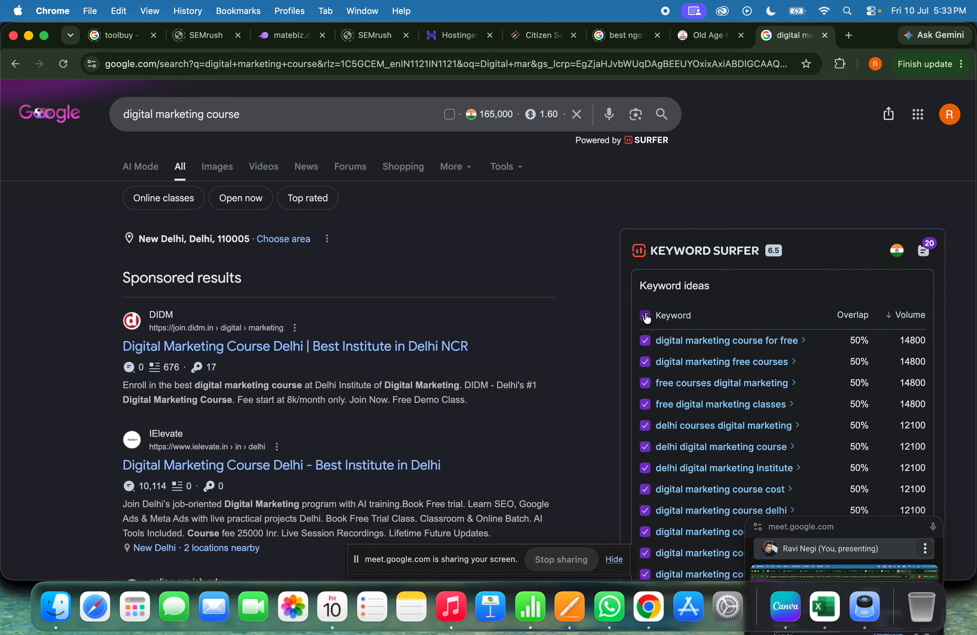
scroll(656, 412, "down", 5)
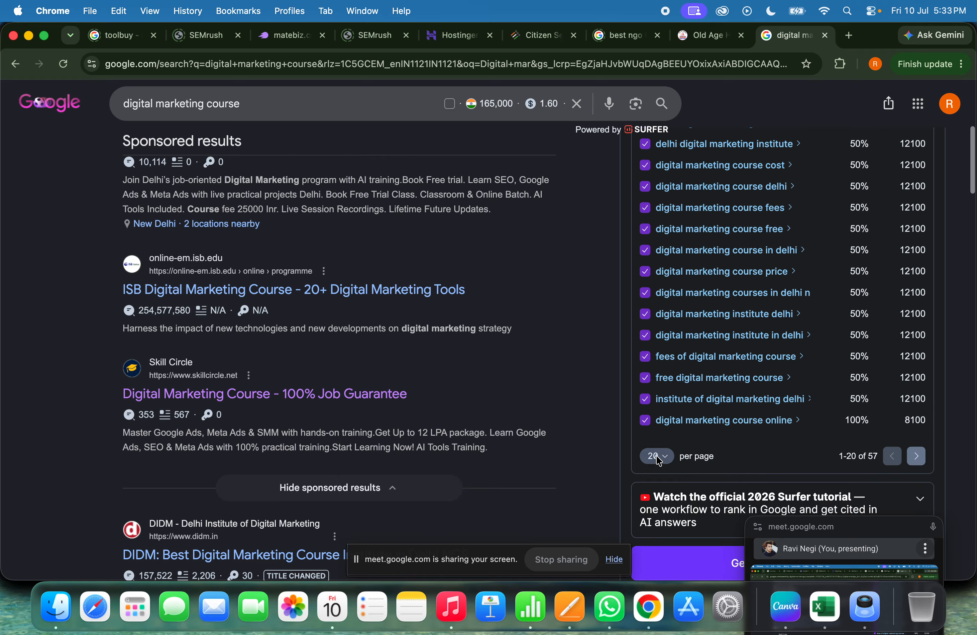
left_click(657, 458)
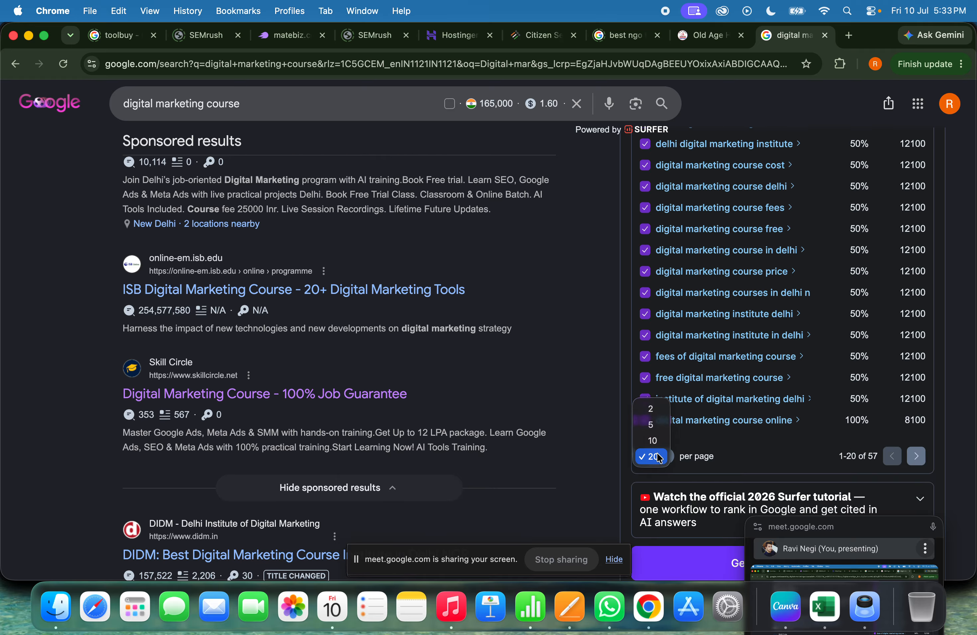
left_click(658, 462)
scroll(807, 473, "up", 8)
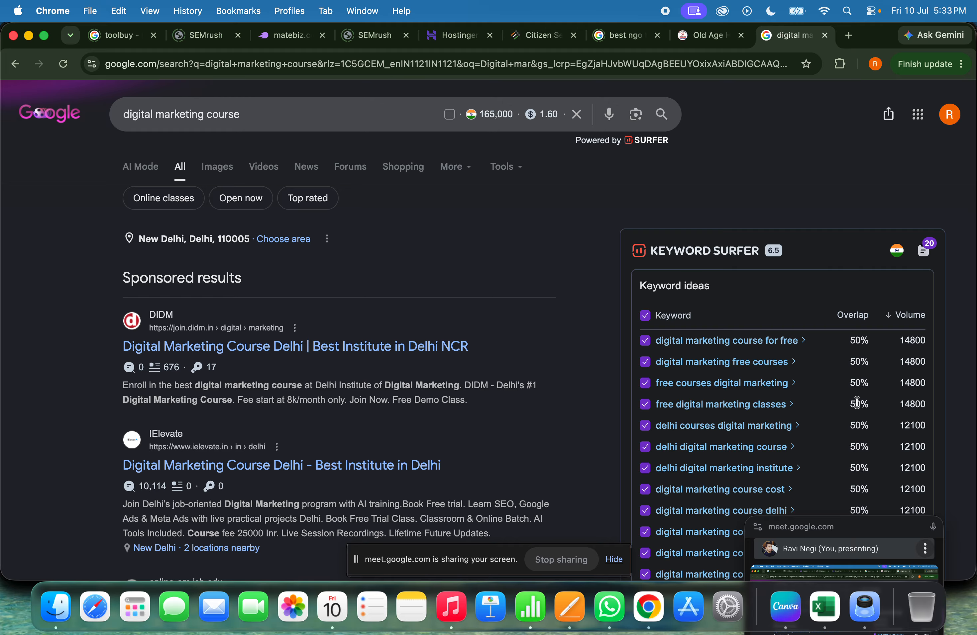
scroll(857, 403, "down", 10)
scroll(857, 402, "up", 10)
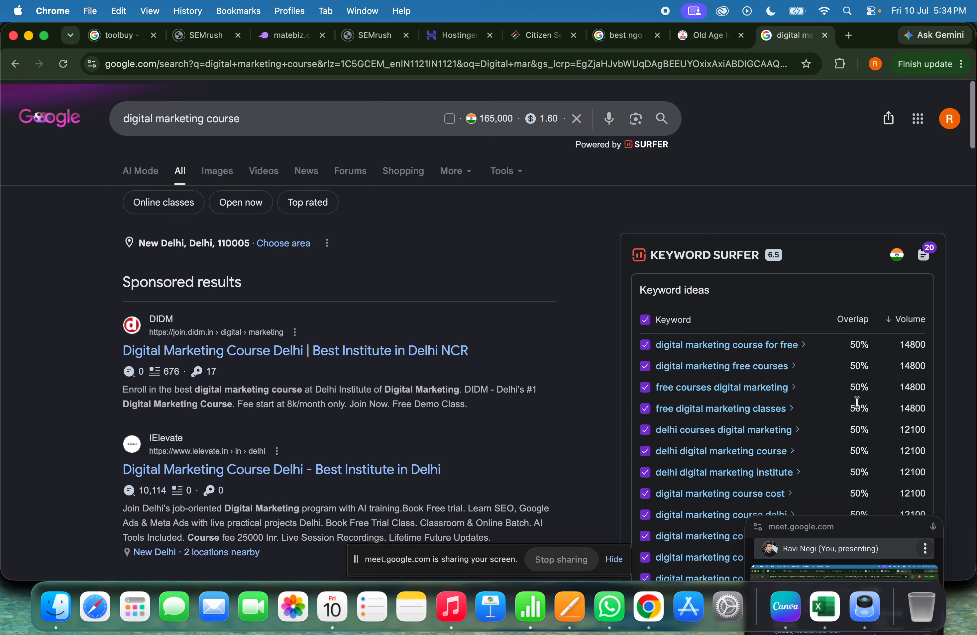
Step: Download the keyword collection as a CSV file and open the downloaded file in Numbers
left_click(925, 252)
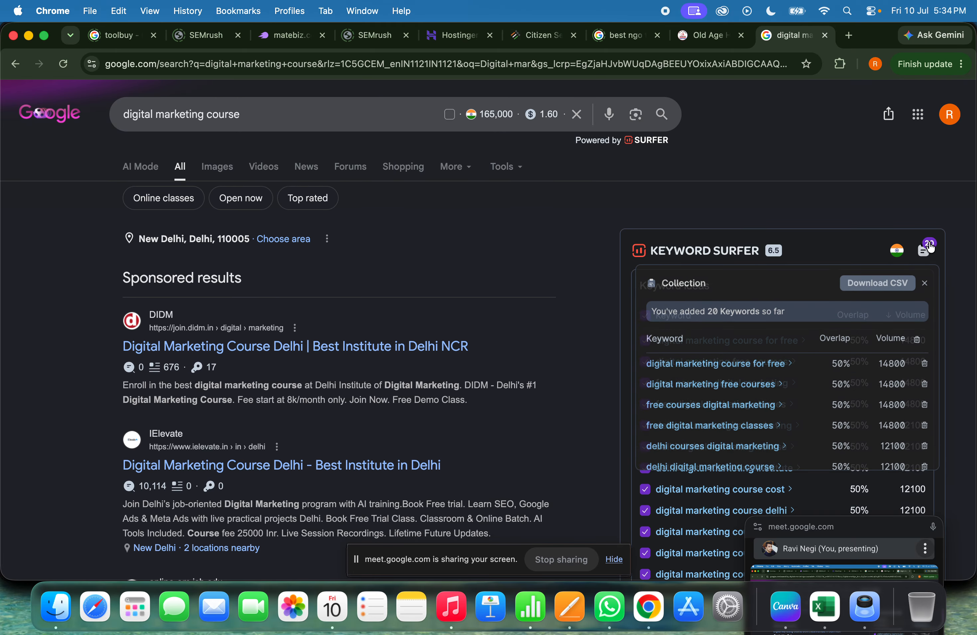
left_click(884, 288)
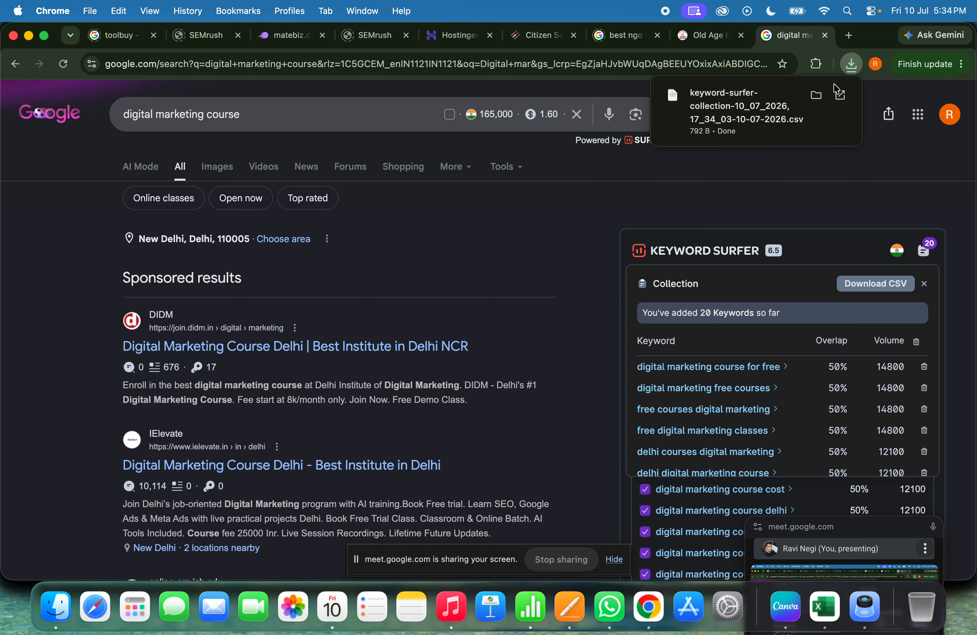
mouse_move(758, 105)
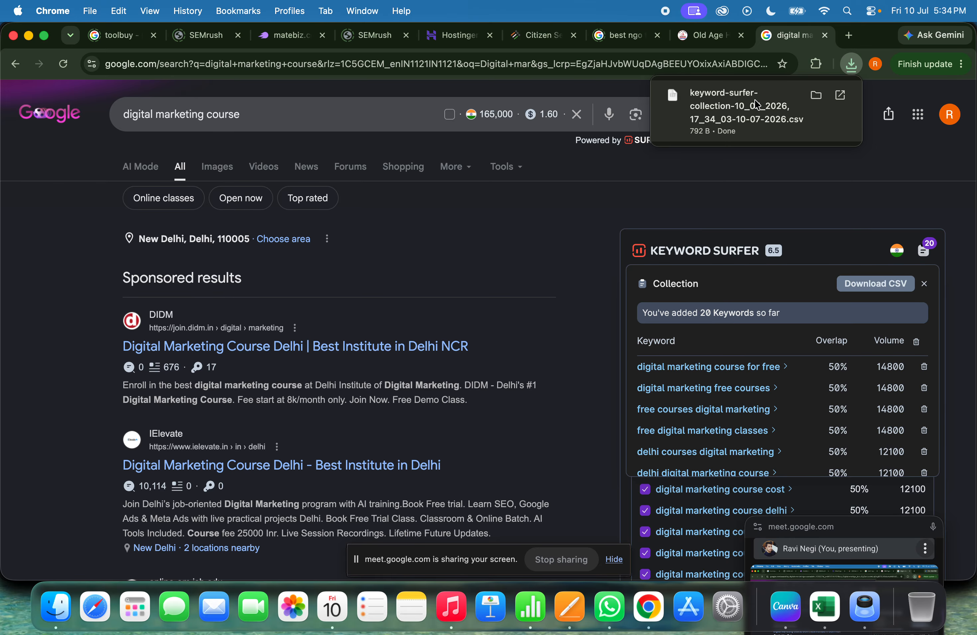
left_click(758, 105)
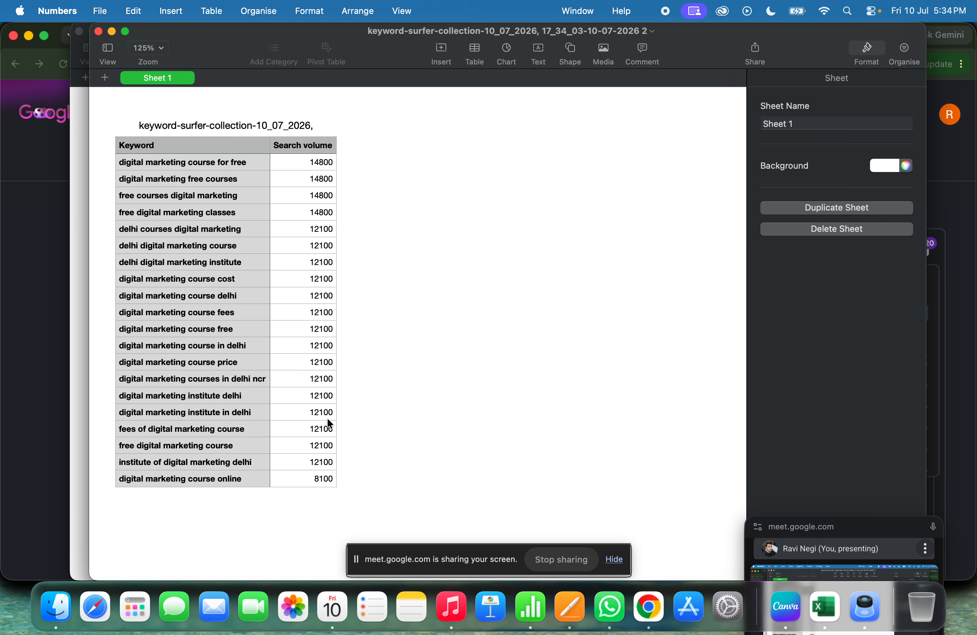
Step: Copy the whole keyword and search volume table including its header row, and close the Numbers document
left_click(257, 355)
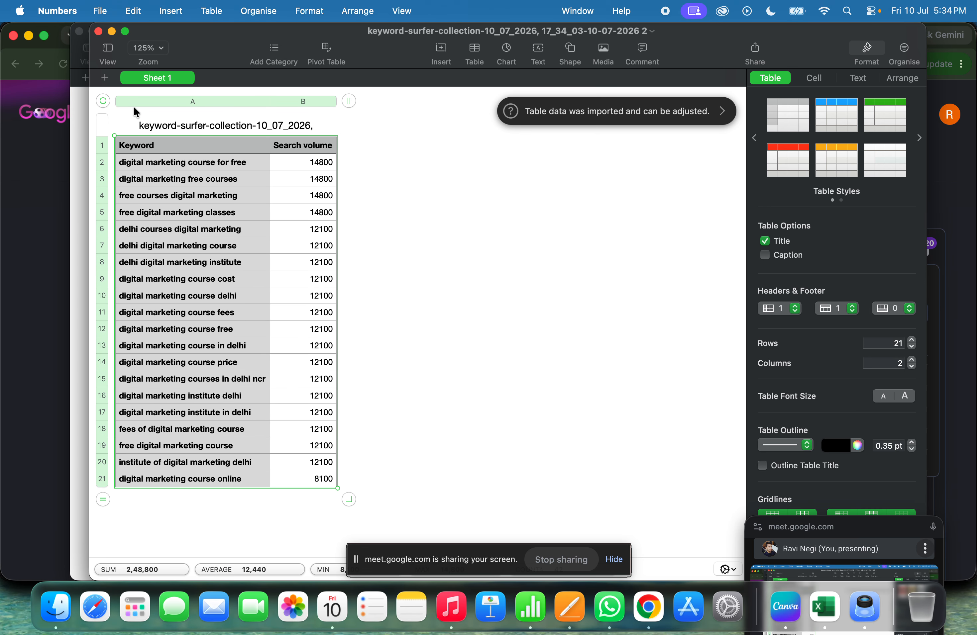
left_click(129, 126)
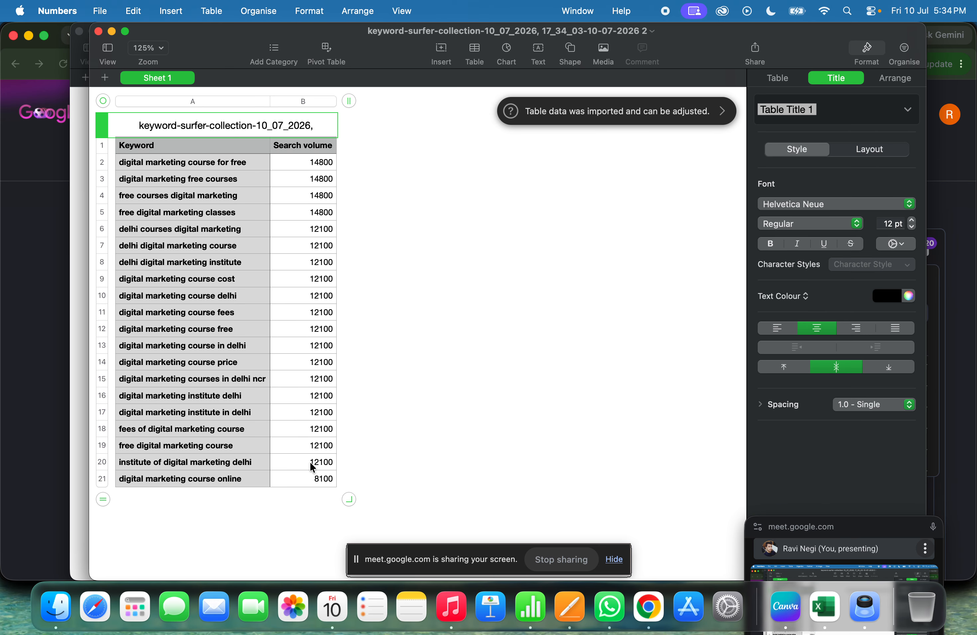
left_click_drag(312, 481, 235, 232)
key("shift+Up")
key("shift+Up")
key("shift+Up")
key("shift+Up")
key("shift+Up")
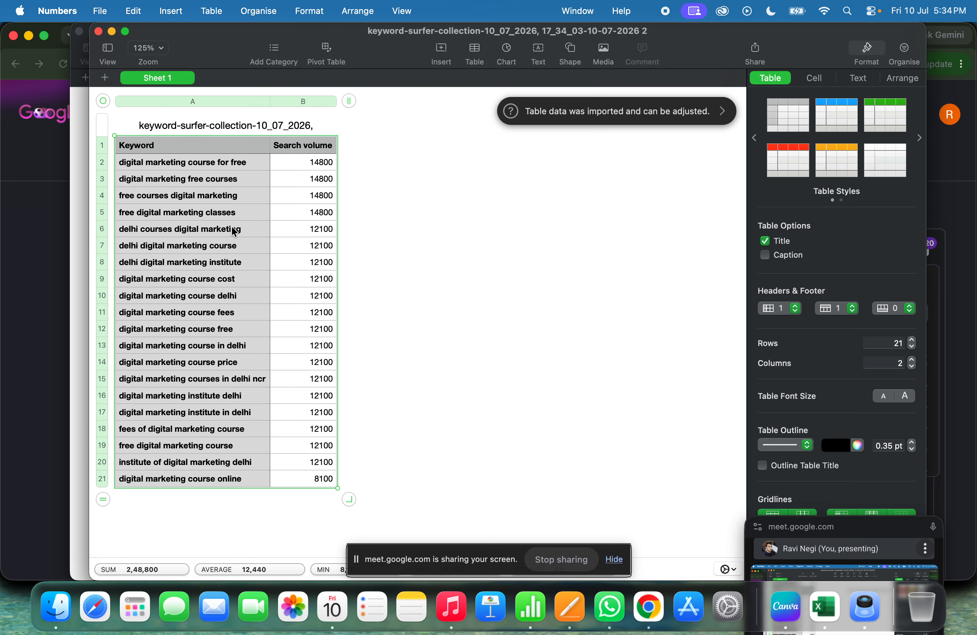
left_click(98, 31)
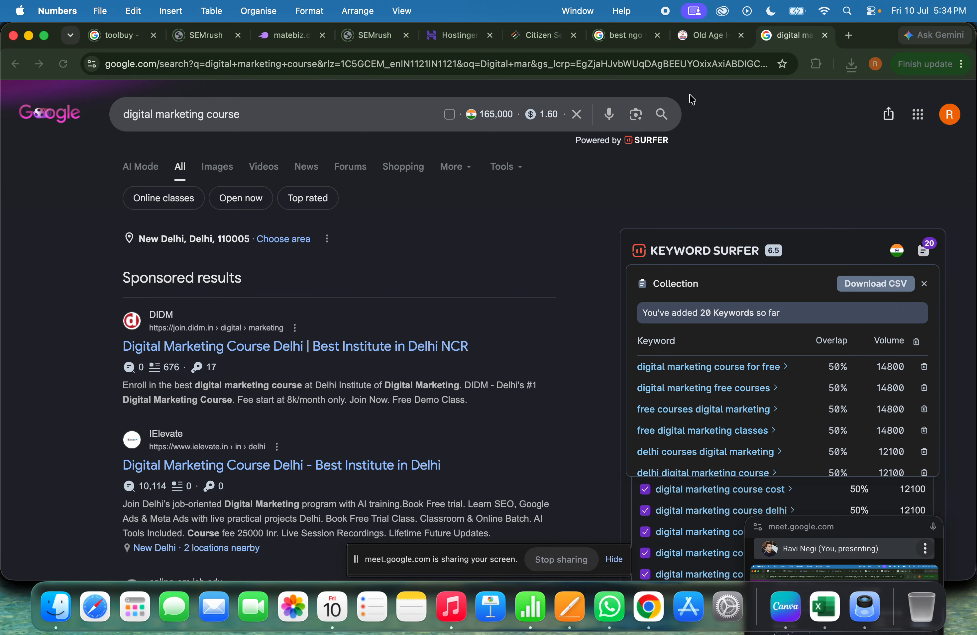
Step: Open Google Sheets in a new browser tab and create a blank spreadsheet
left_click(849, 35)
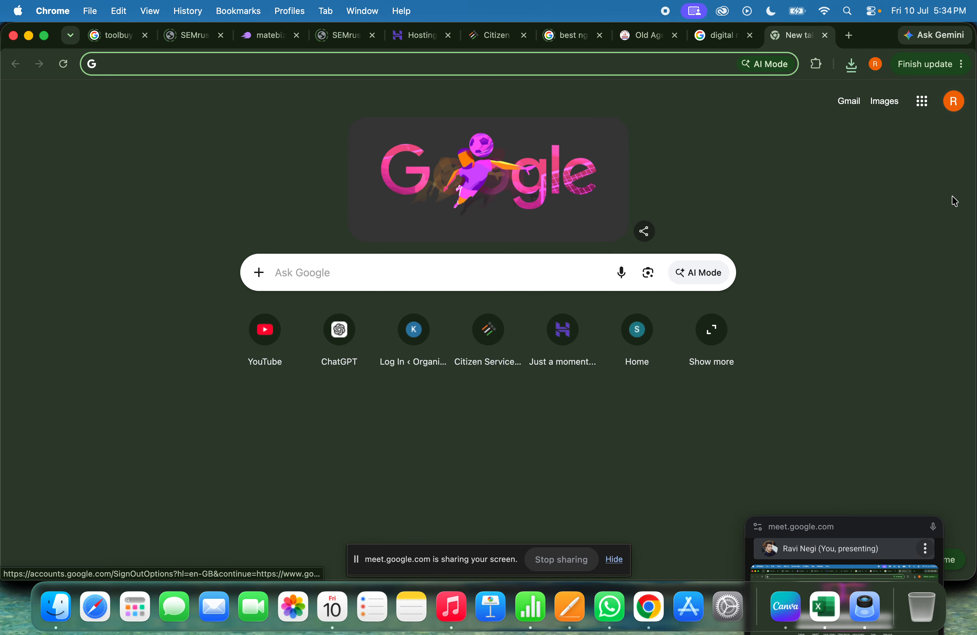
left_click(923, 107)
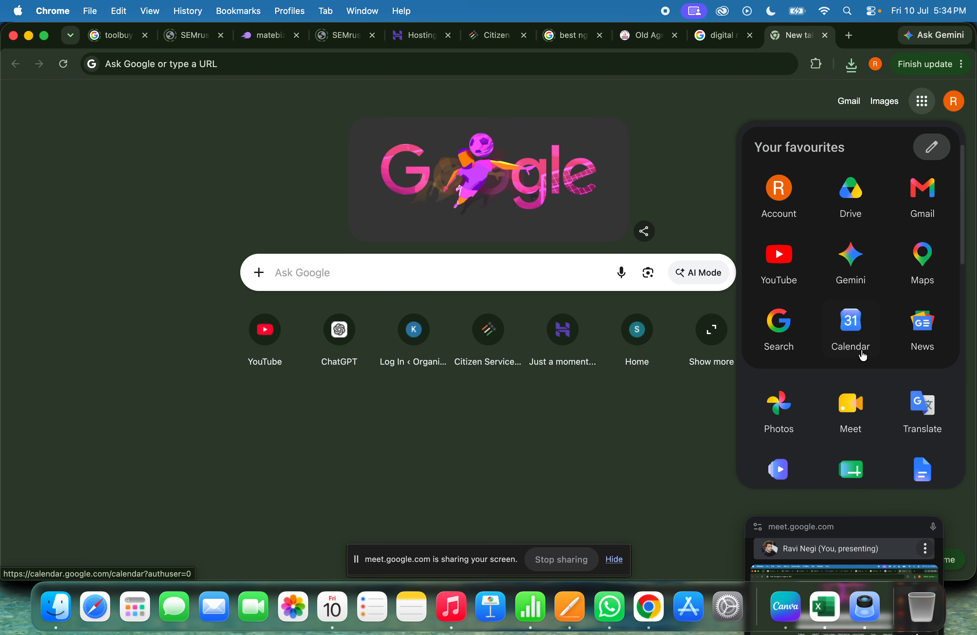
scroll(860, 363, "down", 2)
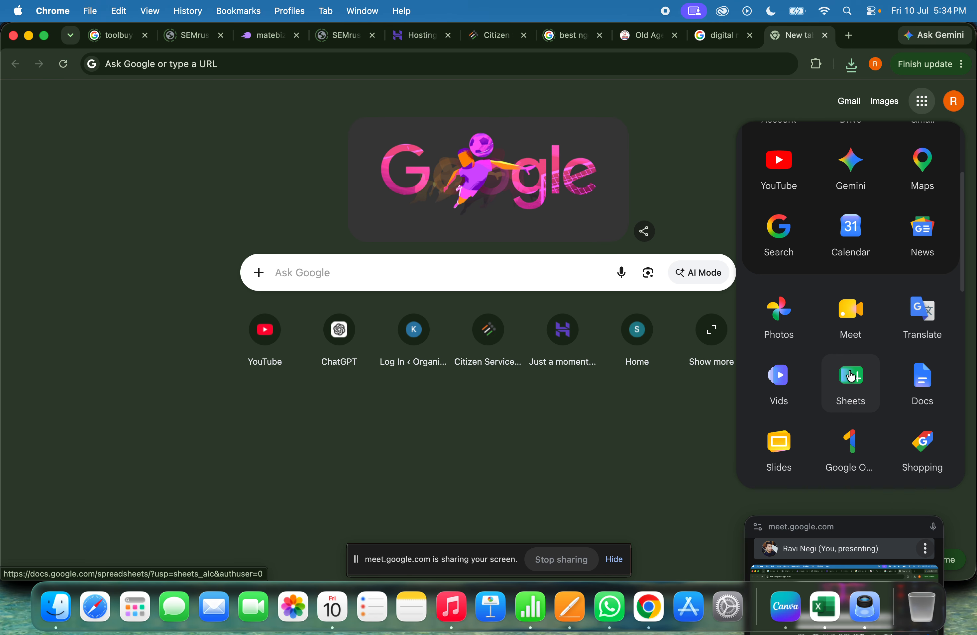
left_click(852, 376)
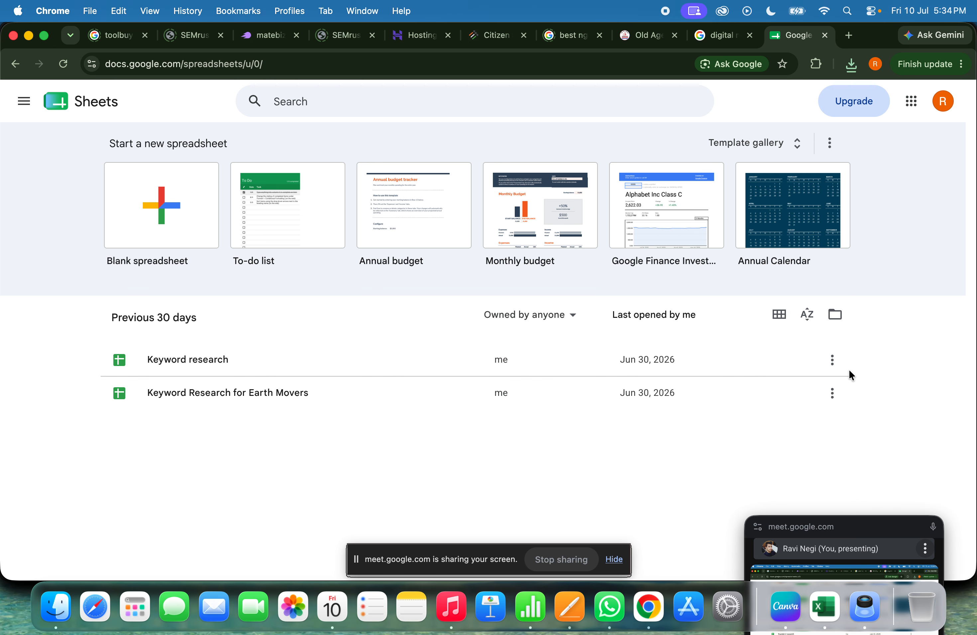
left_click(161, 241)
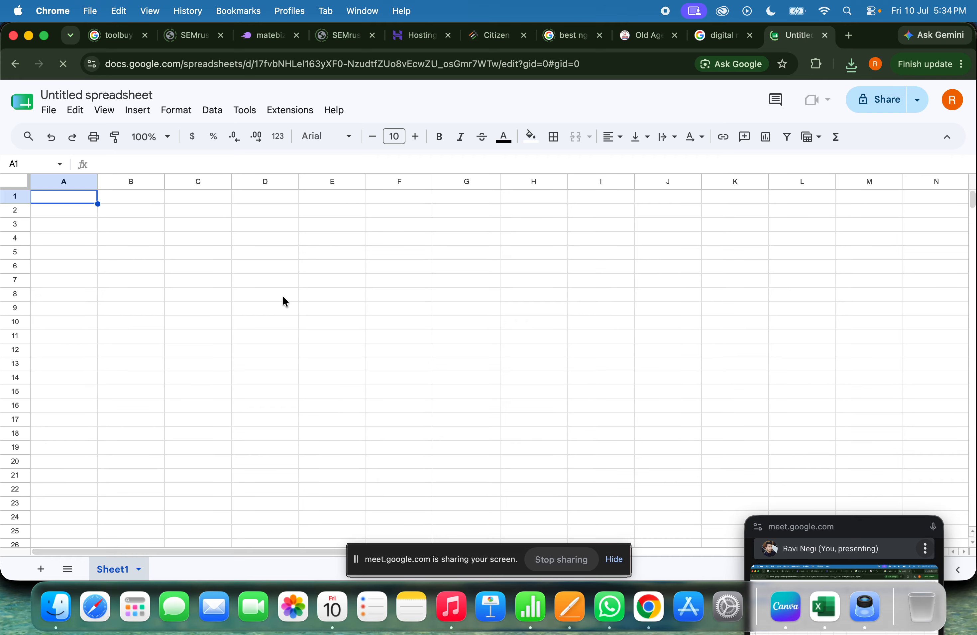
scroll(282, 289, "down", 4)
scroll(282, 273, "up", 4)
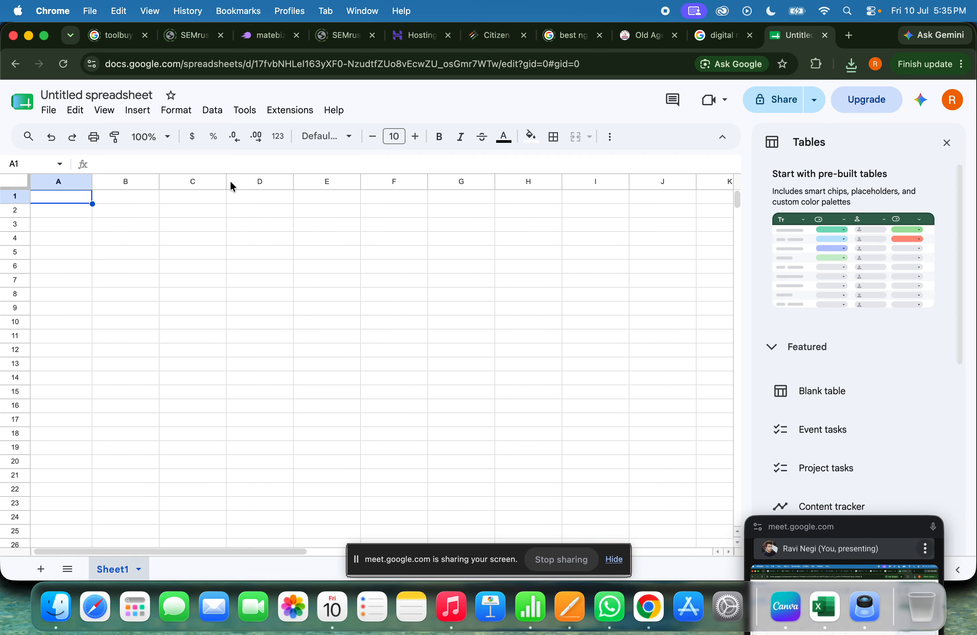
Step: Rename the untitled spreadsheet as "Keyword Research"
left_click(131, 95)
type("Ke")
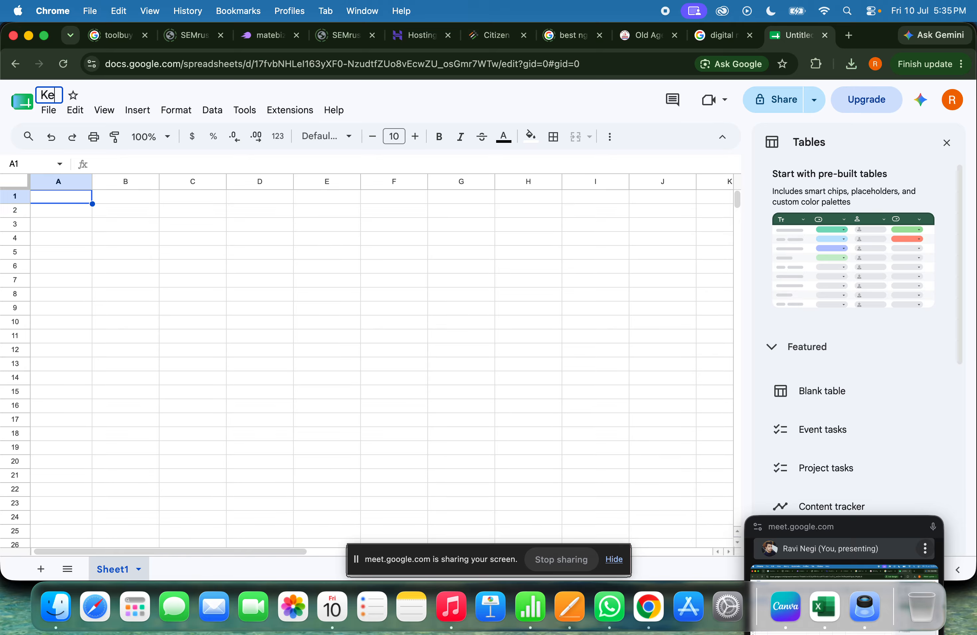
type("yword Rese")
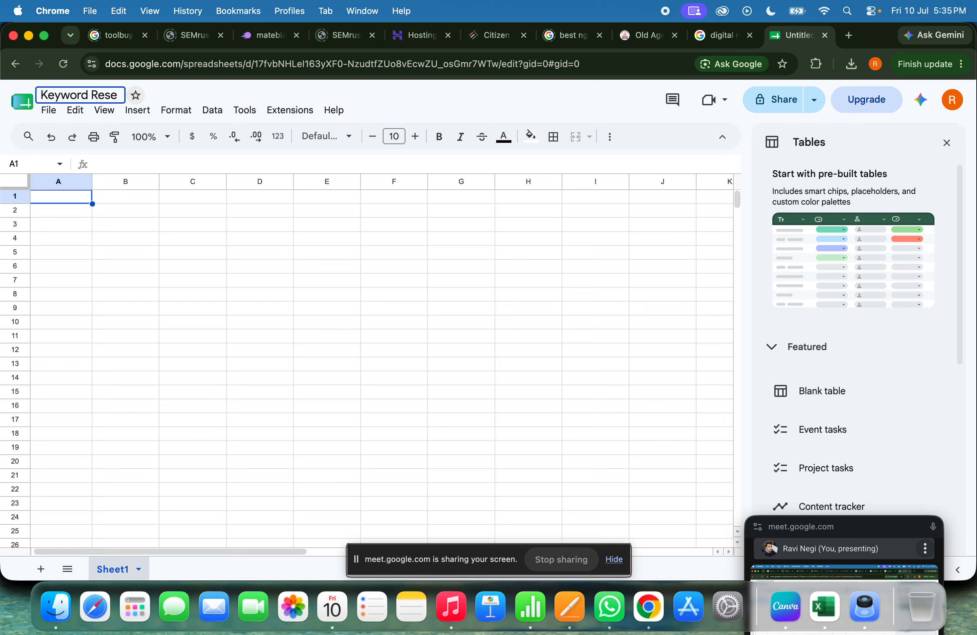
key("BackSpace")
key("BackSpace")
key("BackSpace")
key("BackSpace")
key("BackSpace")
type("Research")
left_click(151, 253)
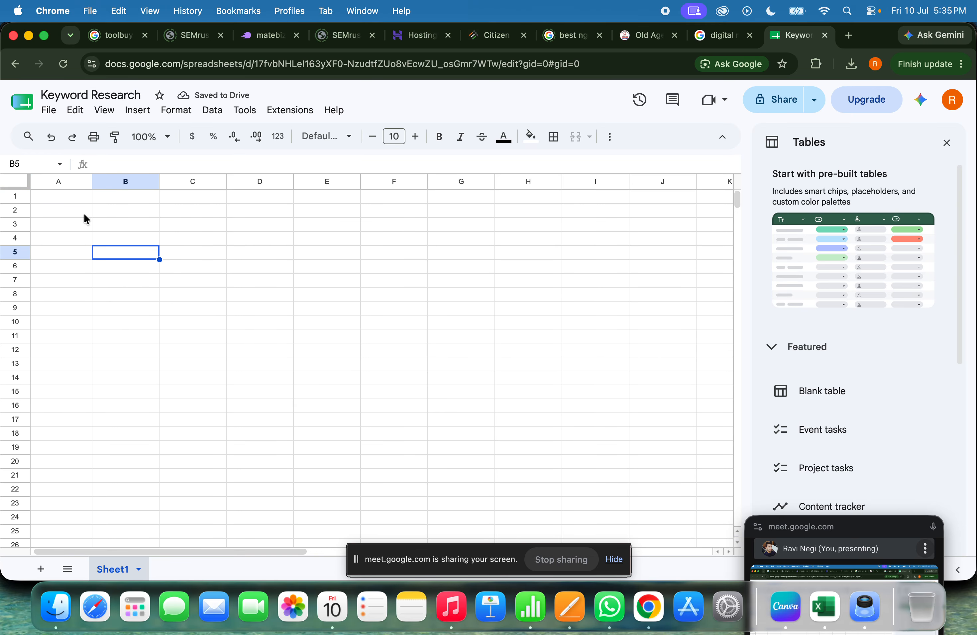
Step: Paste the copied keyword table at cell A1 and widen column A to fit the keywords
left_click(74, 202)
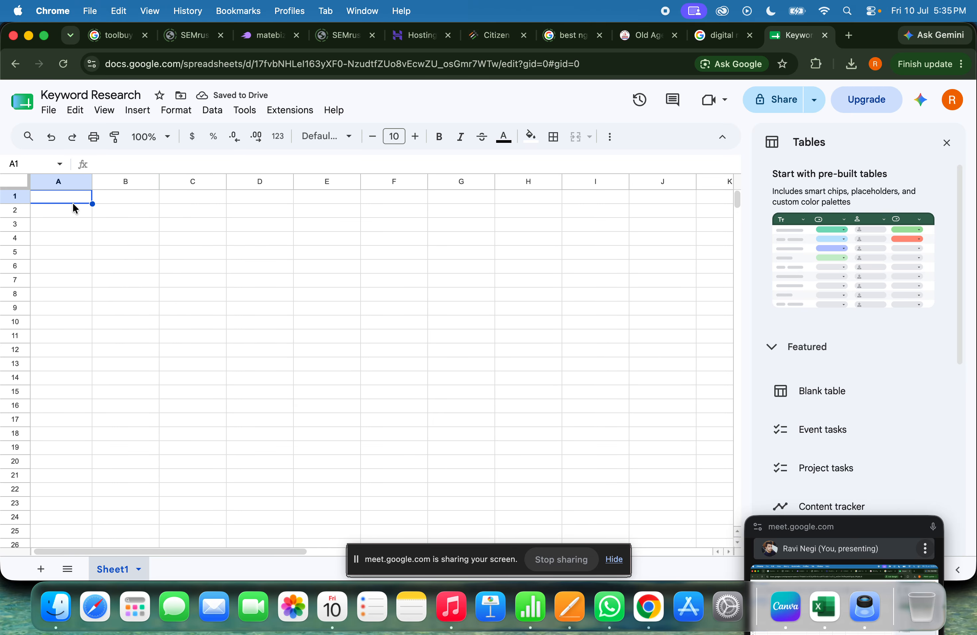
key("super+v")
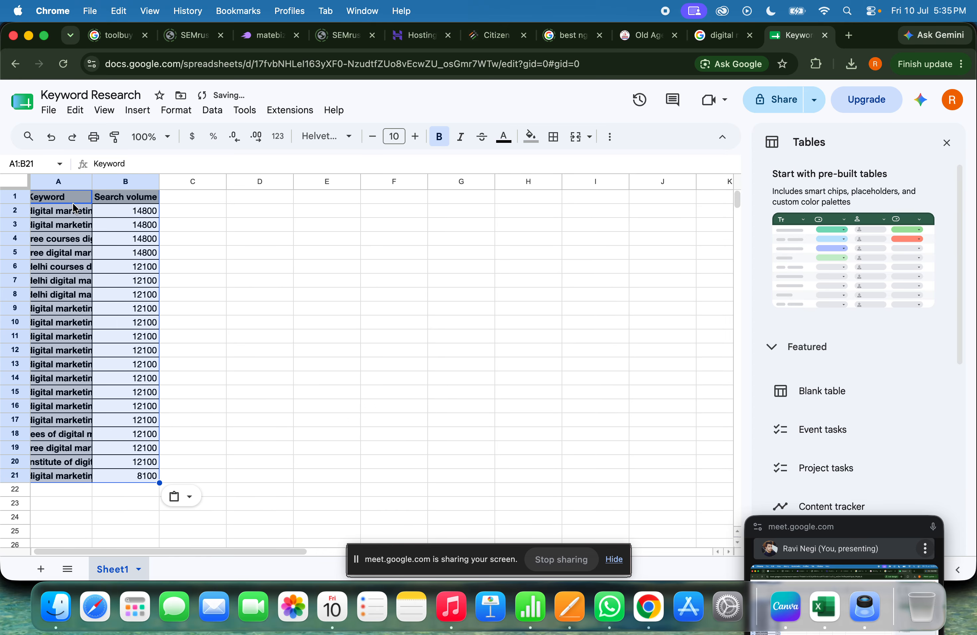
left_click_drag(92, 181, 208, 181)
left_click(345, 309)
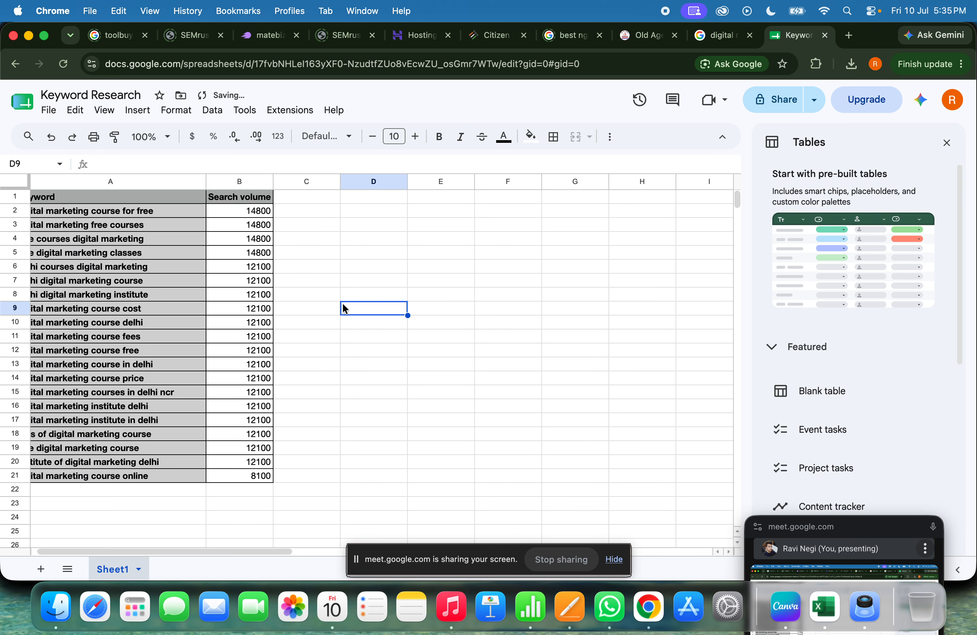
Step: Rename the Sheet1 tab as "Surfer"
left_click_drag(421, 557, 500, 581)
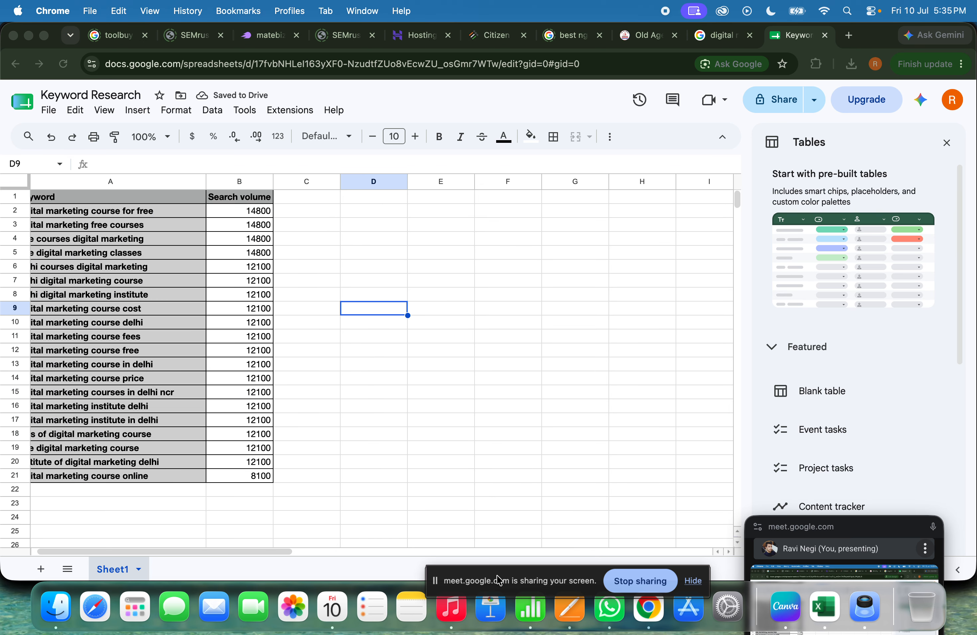
left_click(113, 570)
double_click(113, 570)
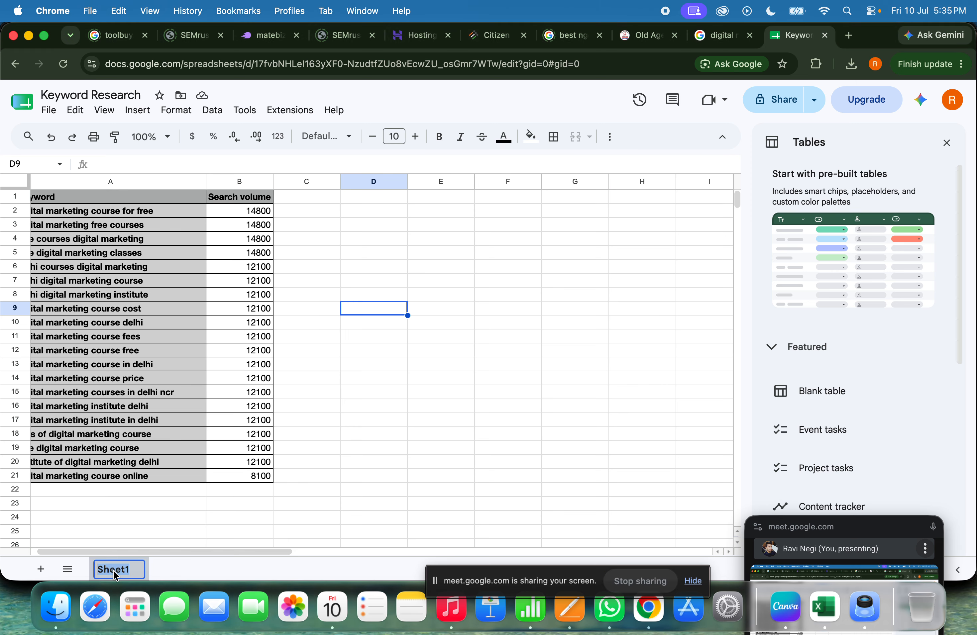
type("Su")
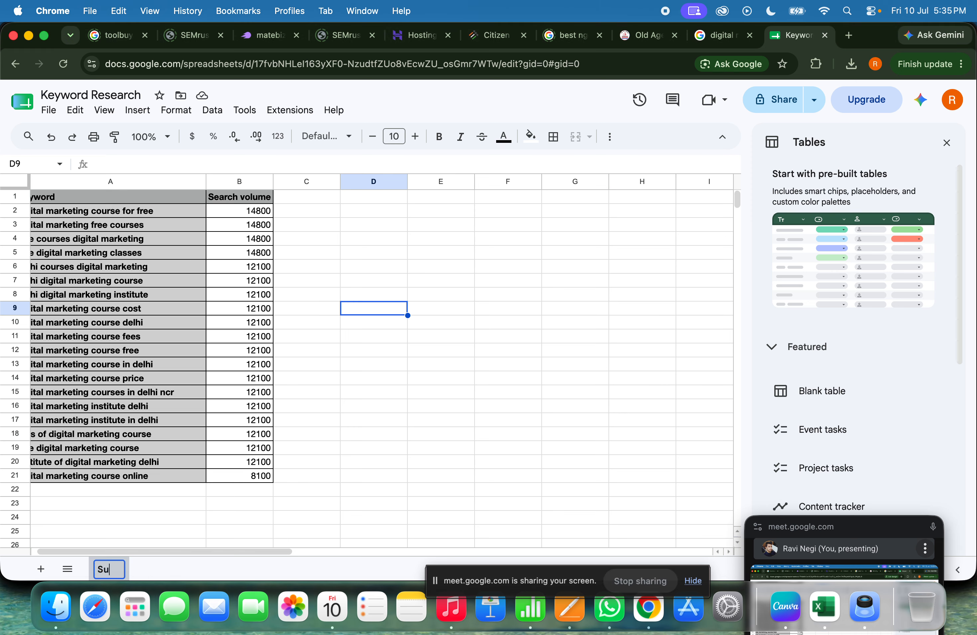
type("rfer")
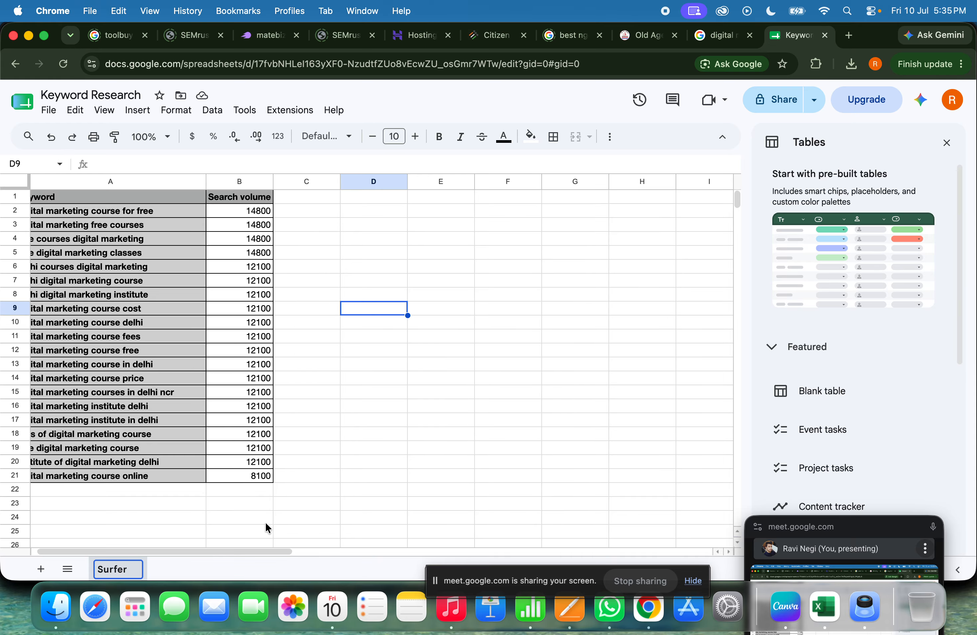
left_click(340, 468)
Step: Delete the "digital marketing course for free" row from the keyword list
scroll(306, 370, "down", 2)
scroll(306, 370, "up", 2)
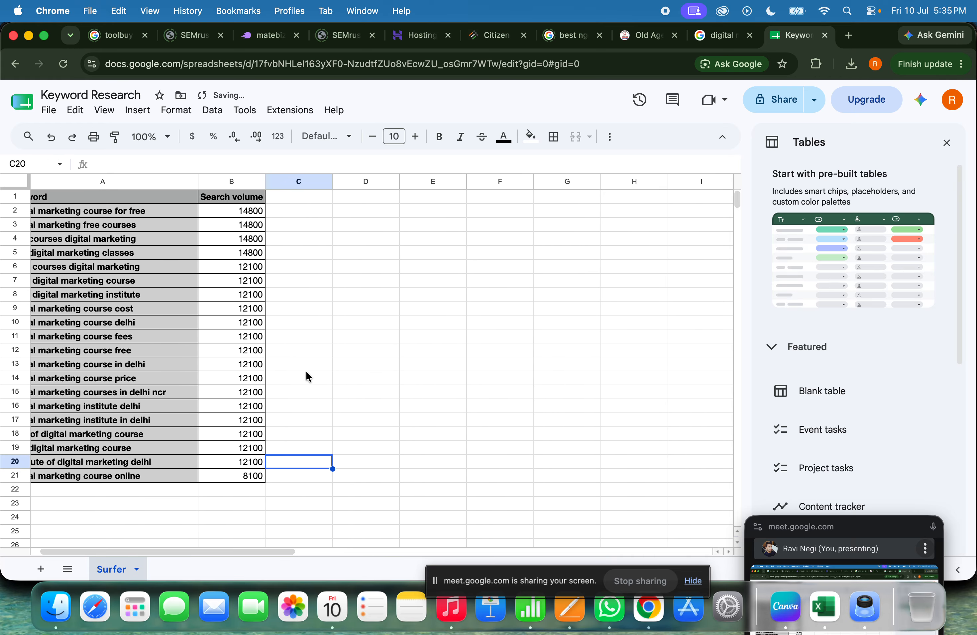
scroll(306, 370, "left", 1)
scroll(306, 370, "down", 1)
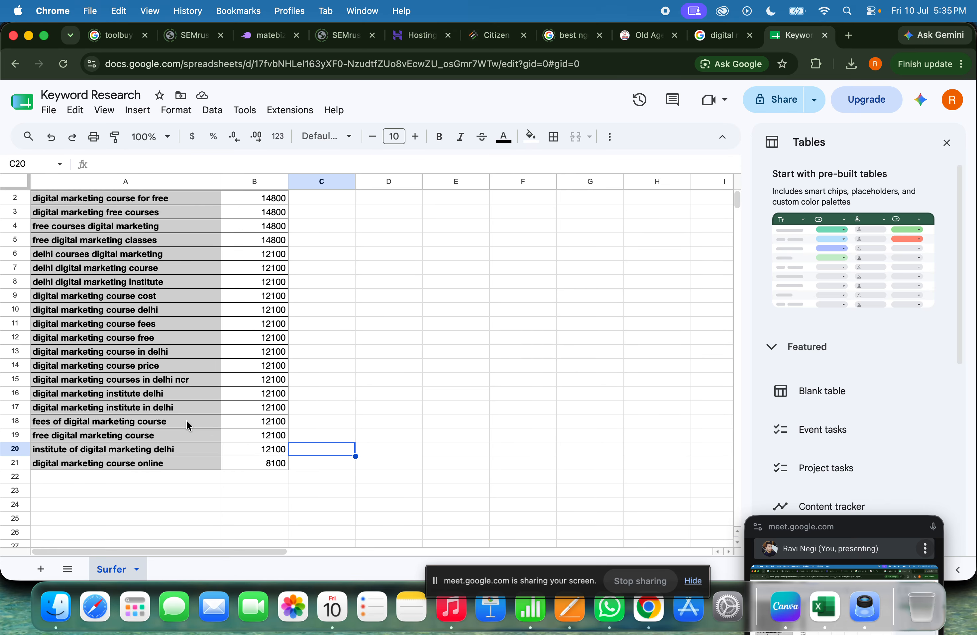
scroll(235, 381, "up", 1)
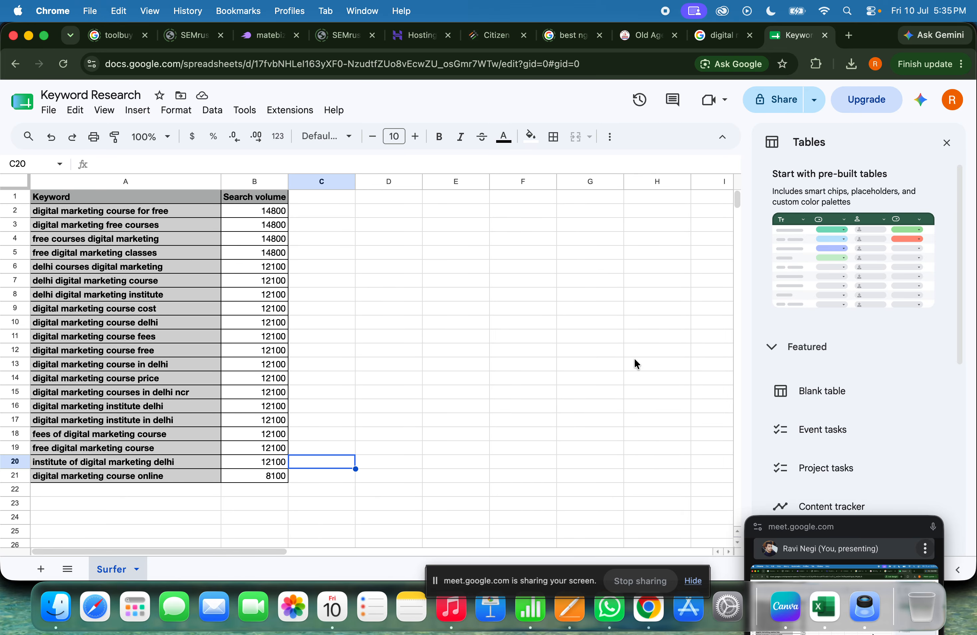
scroll(633, 360, "down", 20)
scroll(633, 359, "up", 20)
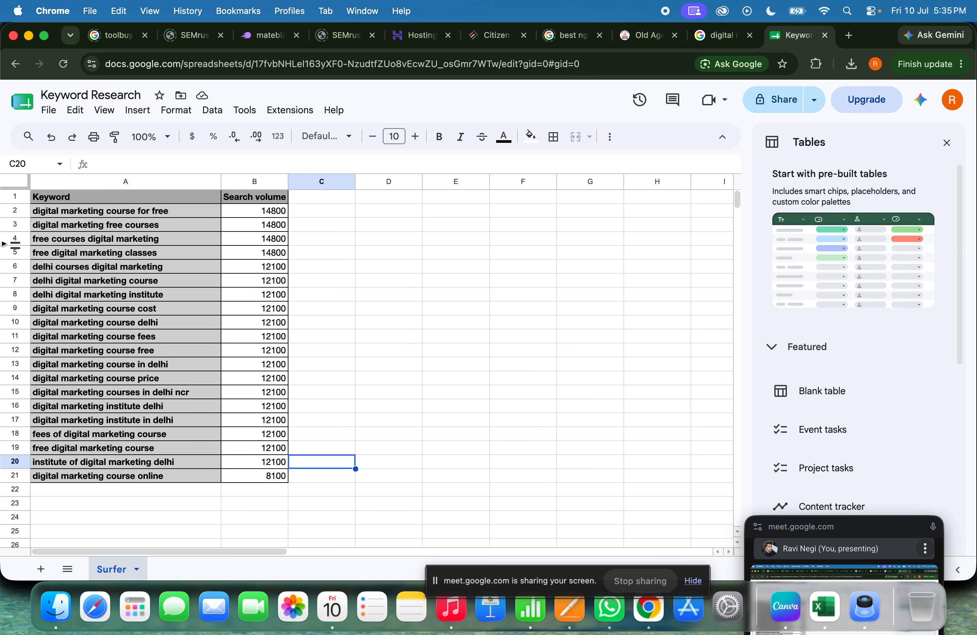
left_click(8, 211)
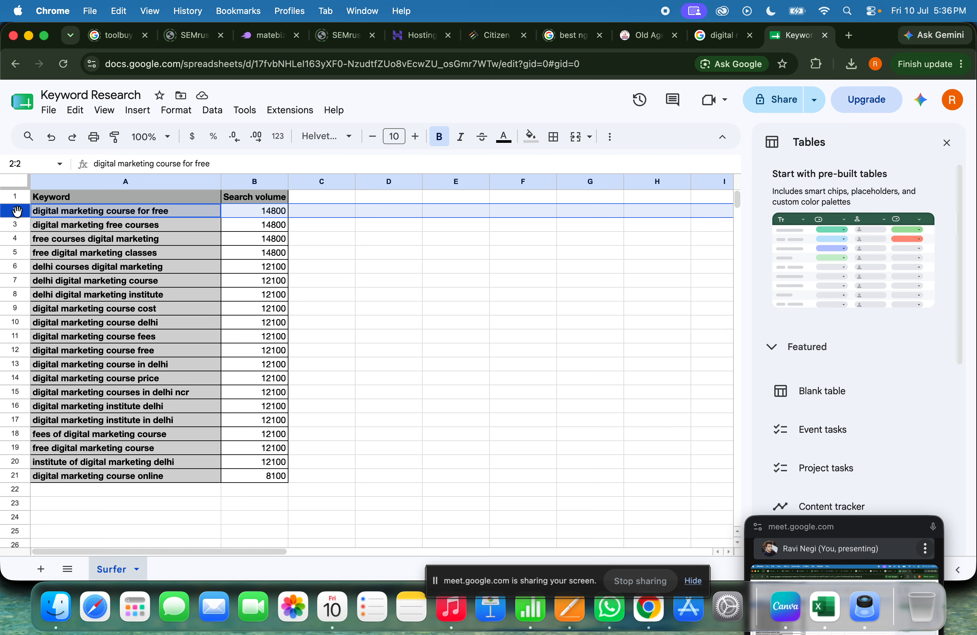
right_click(18, 211)
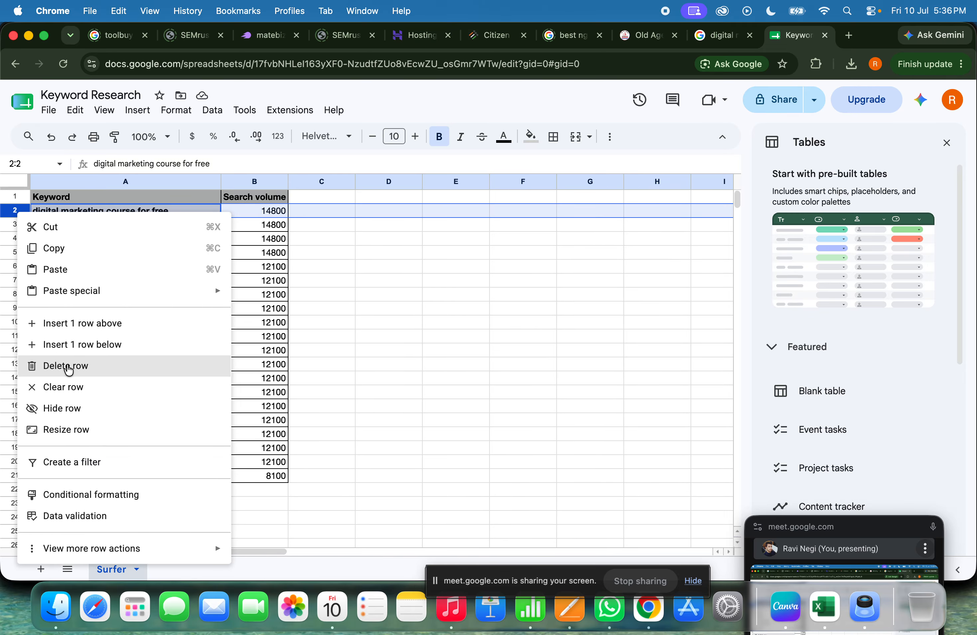
left_click(69, 366)
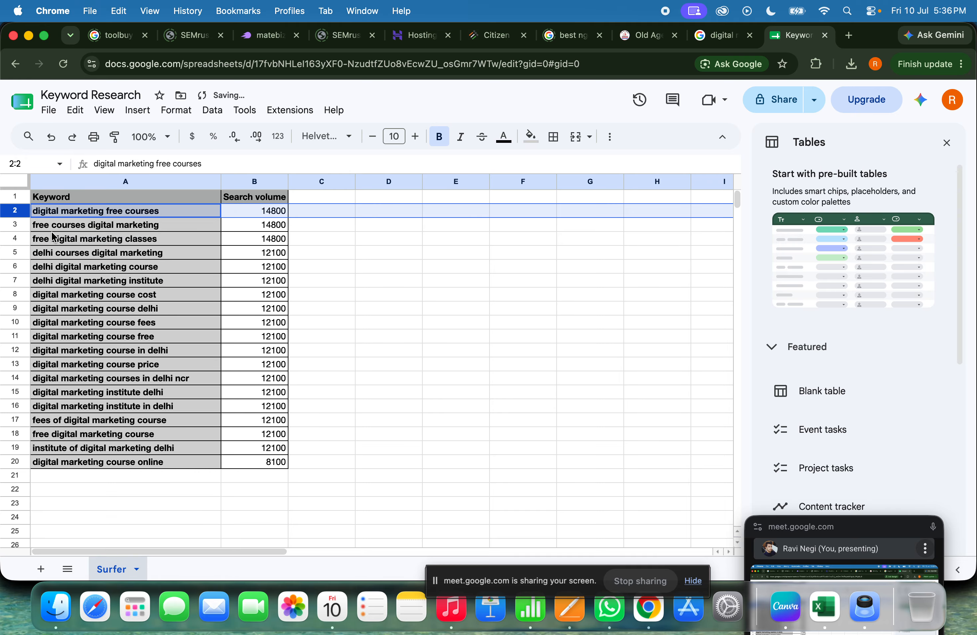
Step: Delete rows 2 to 4, which hold "digital marketing free courses", "free courses digital marketing" and "free digital marketing classes"
left_click(12, 225)
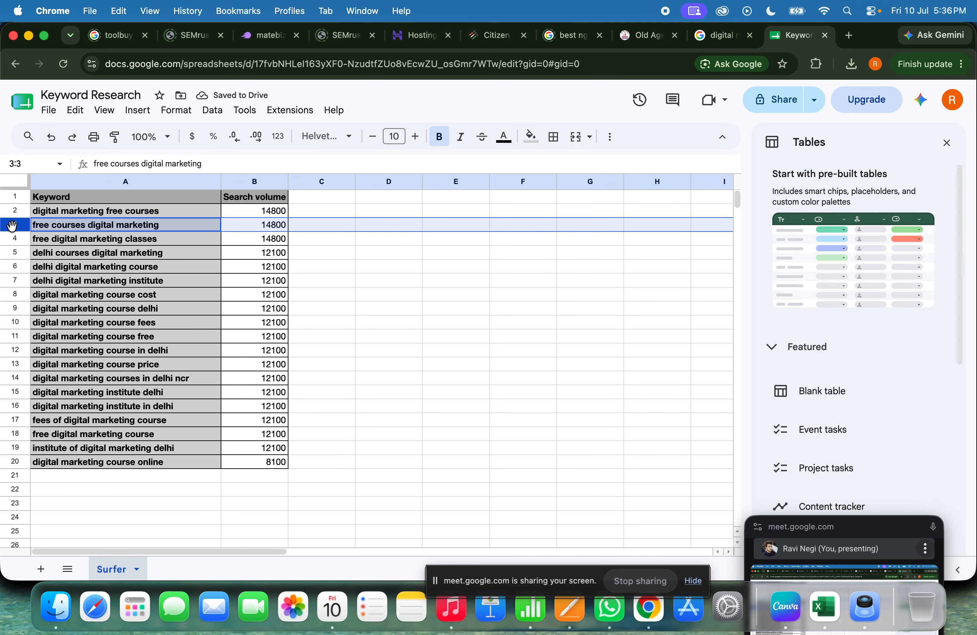
left_click(15, 243, "shift")
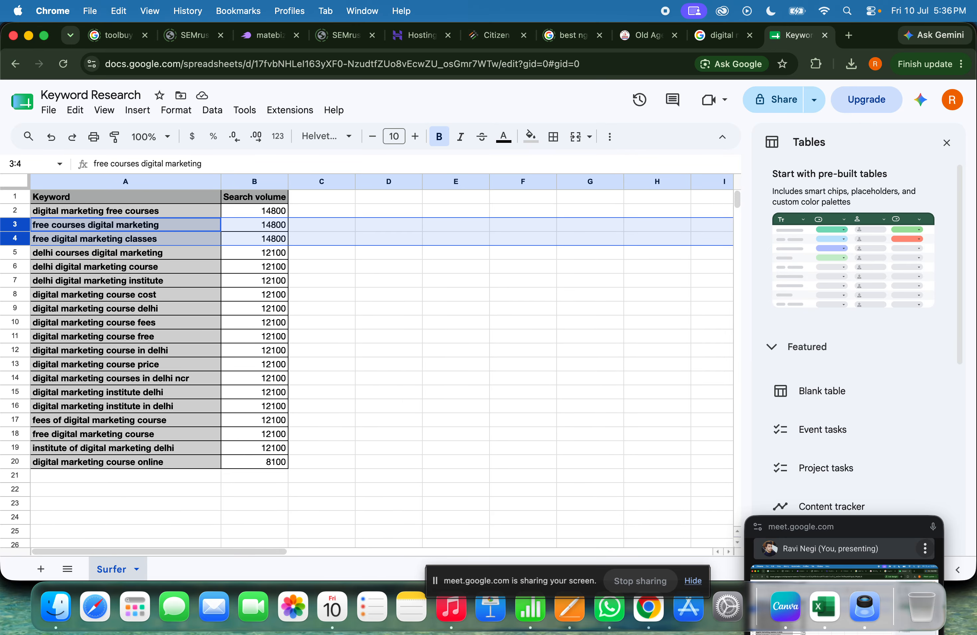
left_click(62, 212)
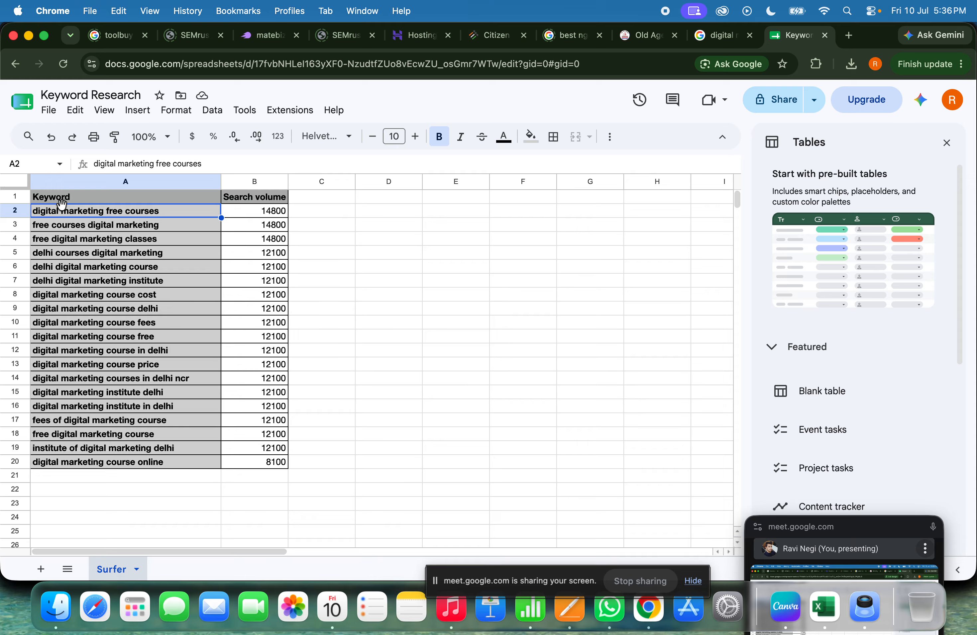
mouse_move(17, 212)
left_mouse_down()
mouse_move(19, 242)
mouse_move(16, 224)
left_mouse_up()
right_click(16, 224)
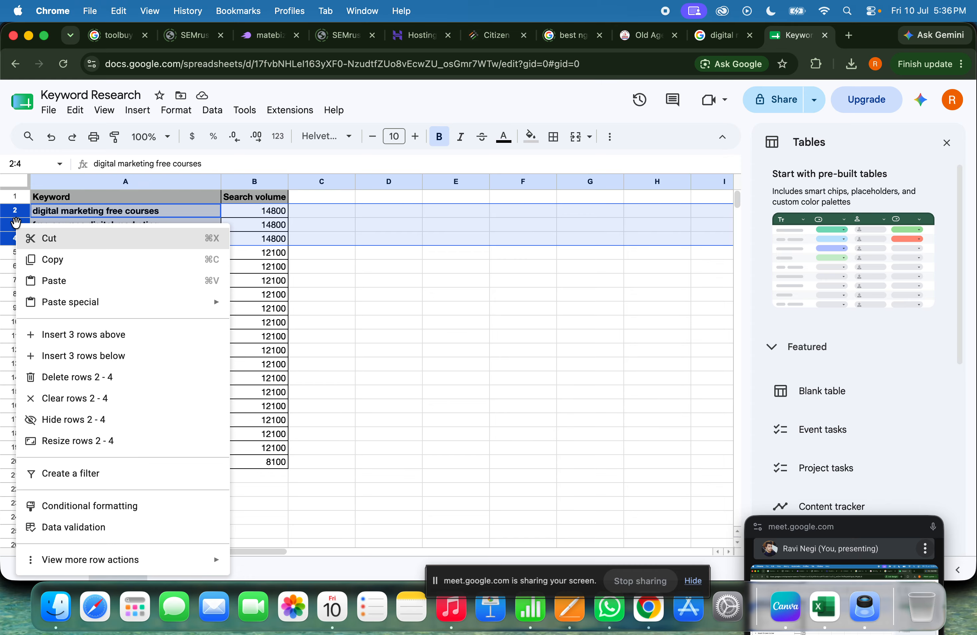
left_click(71, 374)
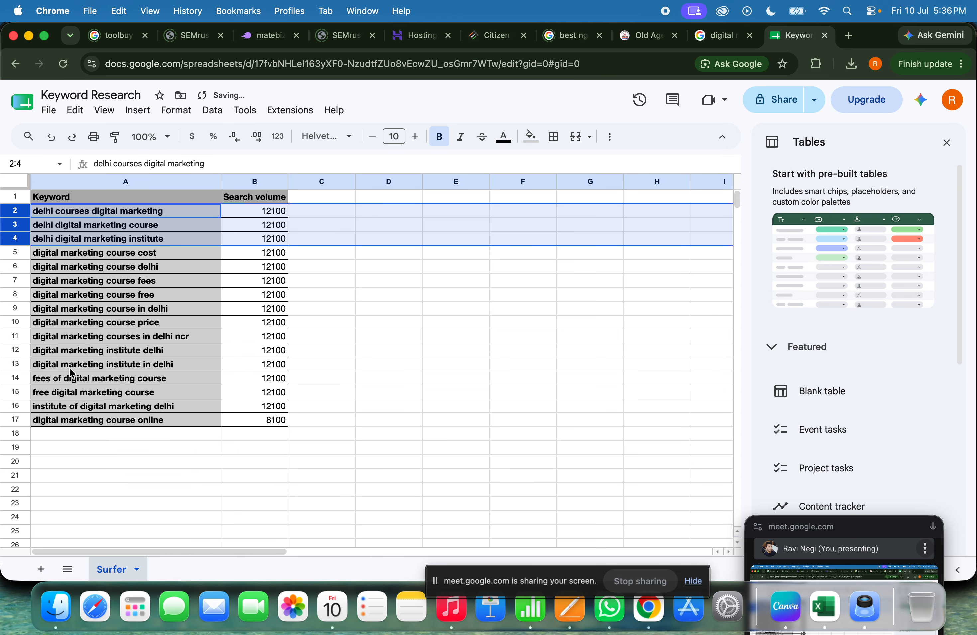
left_click(64, 212)
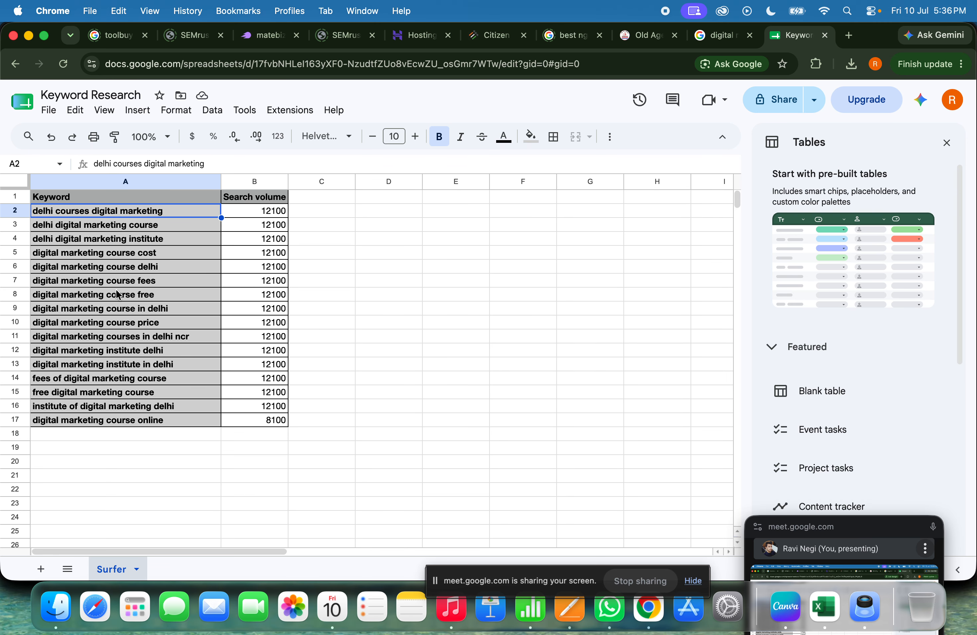
Step: Delete the "digital marketing course free" row from the keyword list
left_click(20, 292)
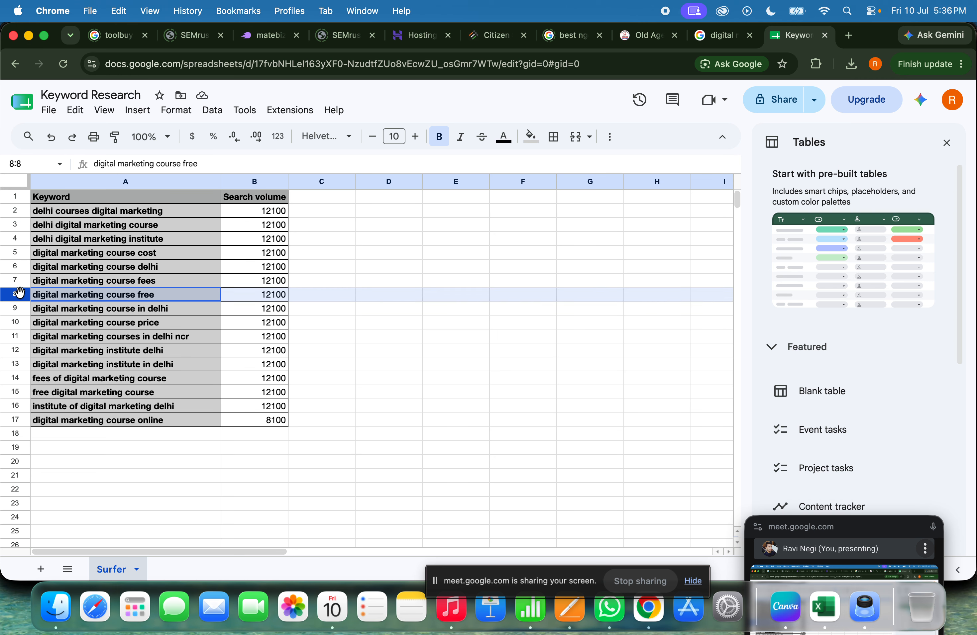
right_click(19, 293)
left_click(140, 377)
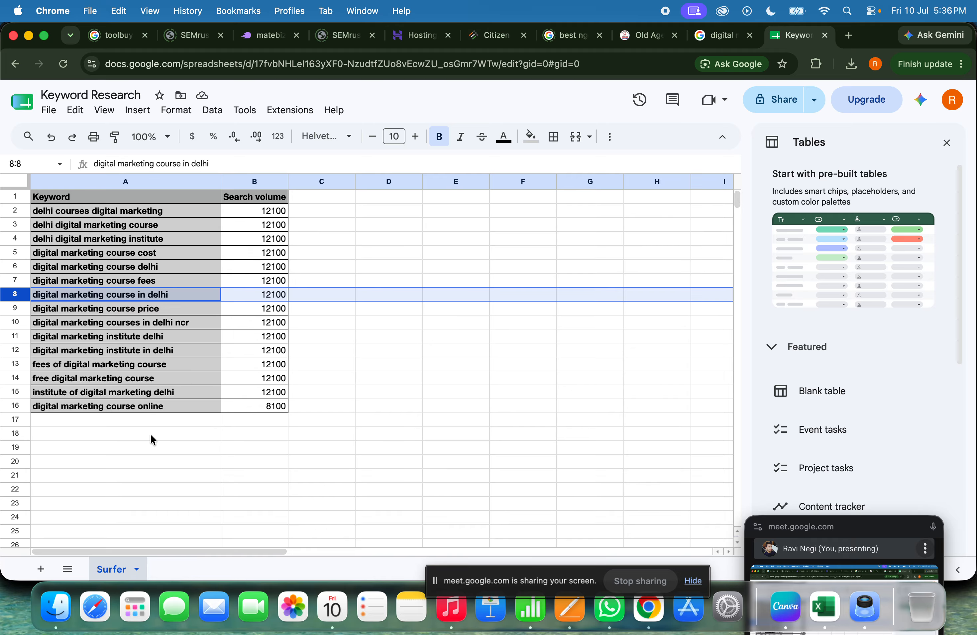
Step: Return to the Google results tab and search for "SEO course" instead of the digital marketing query
left_click(717, 36)
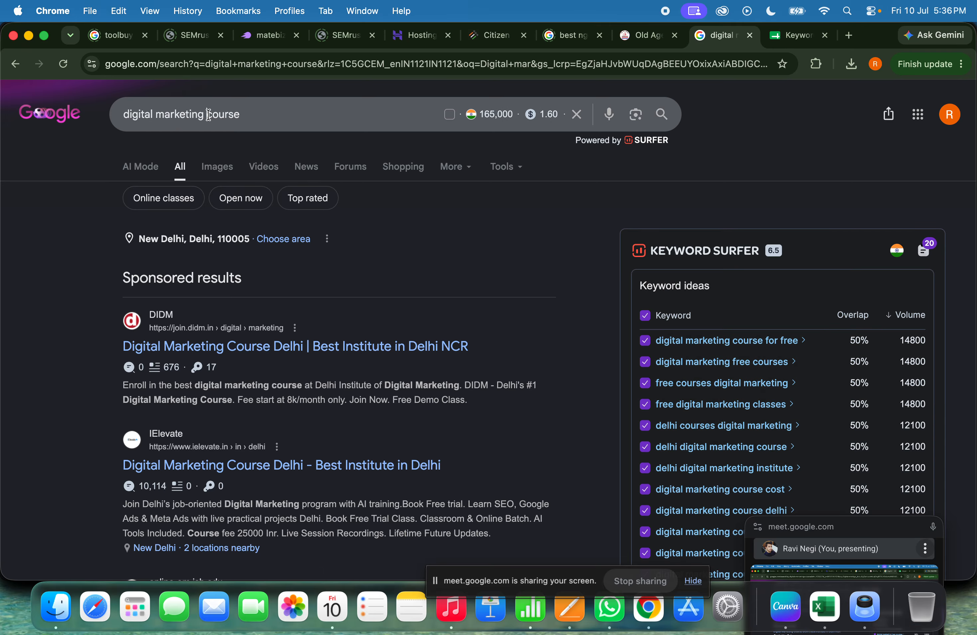
left_click_drag(209, 115, 96, 118)
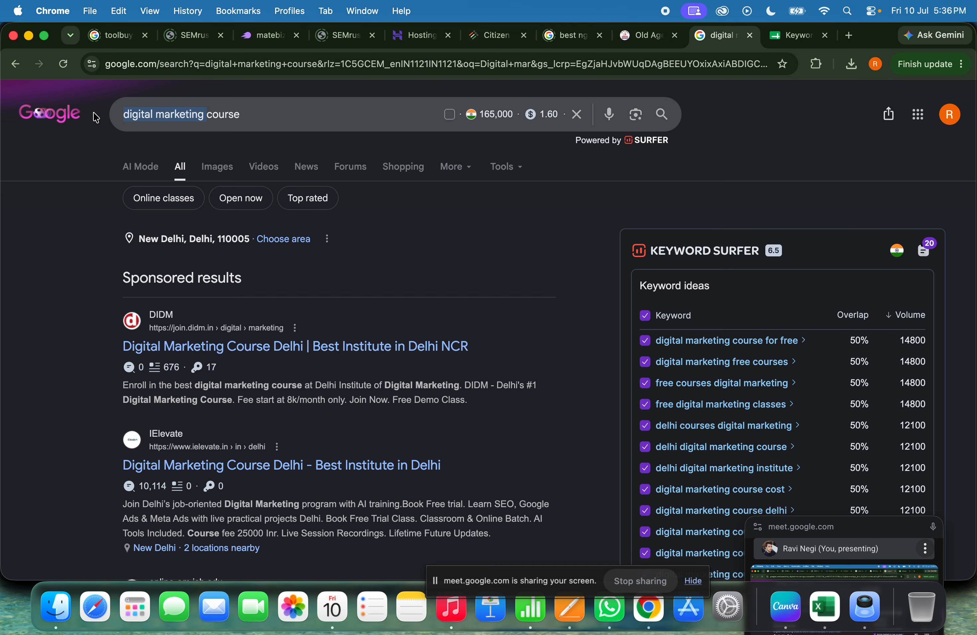
type("SEO")
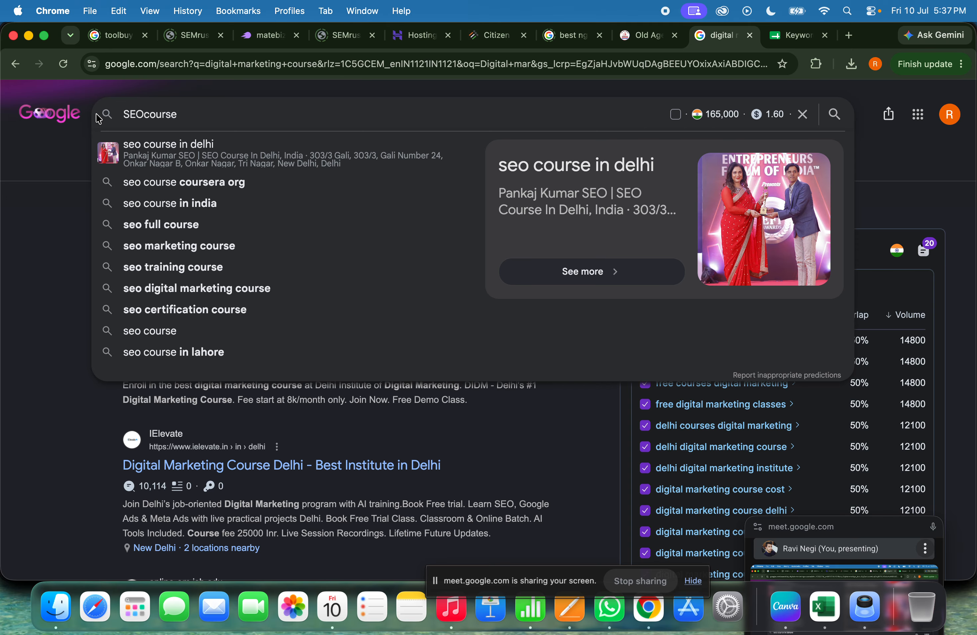
key("Return")
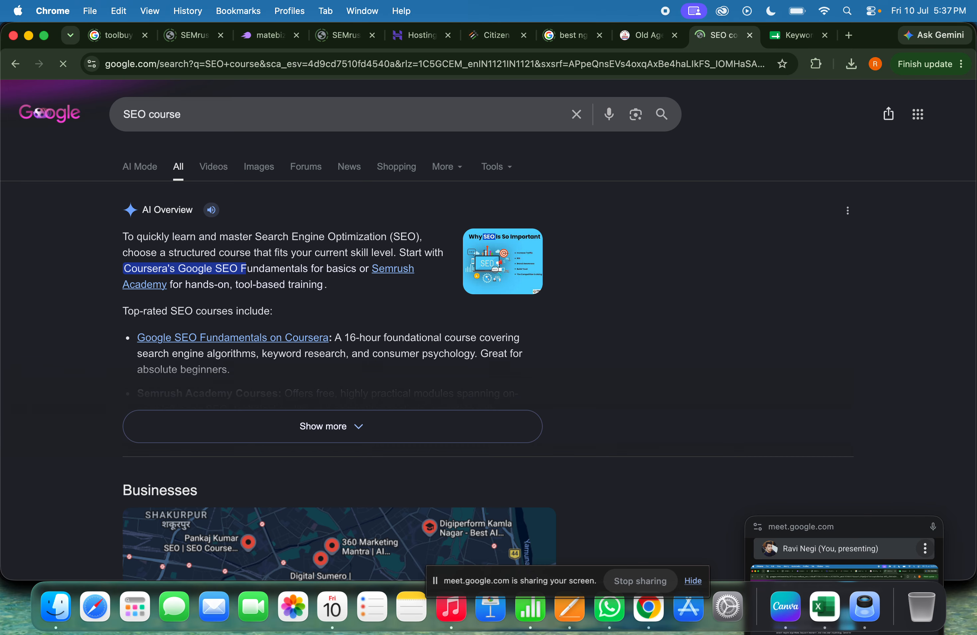
Step: Delete all previously saved digital marketing keywords from the Keyword Surfer collection
scroll(590, 271, "down", 5)
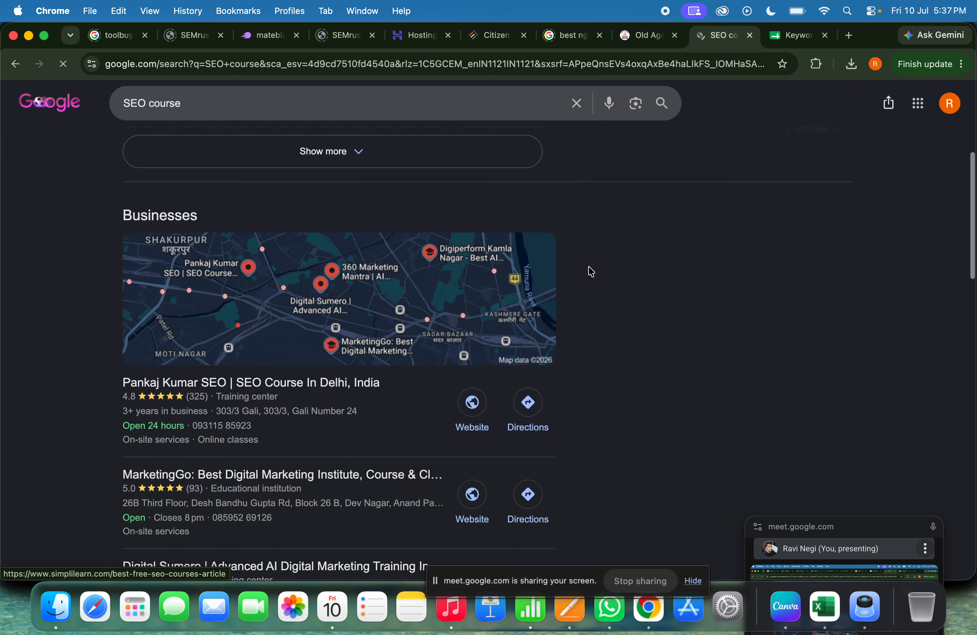
scroll(591, 271, "down", 5)
scroll(586, 412, "up", 12)
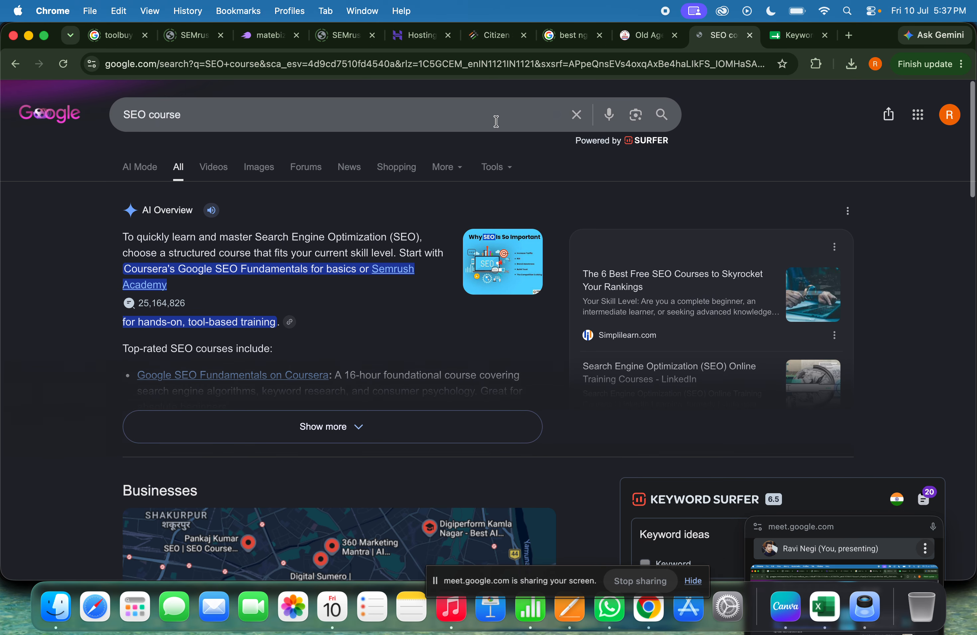
scroll(665, 320, "down", 8)
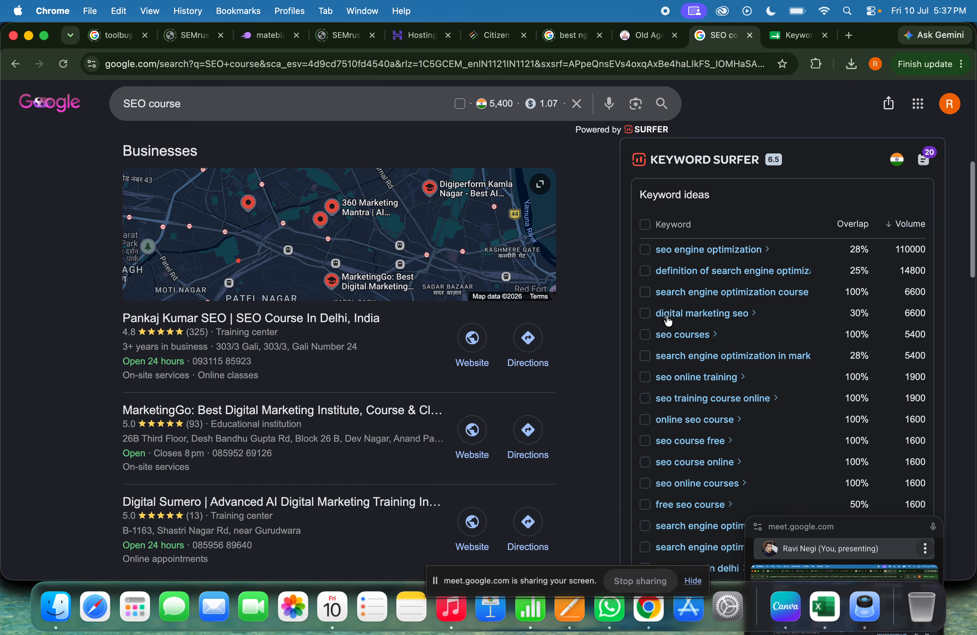
scroll(668, 321, "down", 6)
scroll(669, 320, "up", 6)
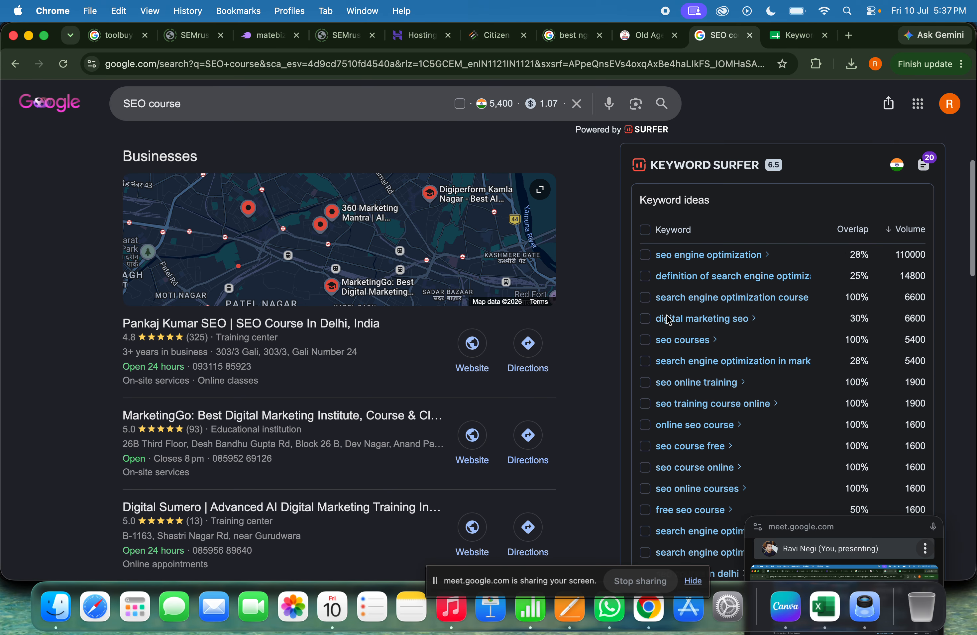
scroll(669, 319, "up", 1)
left_click(925, 196)
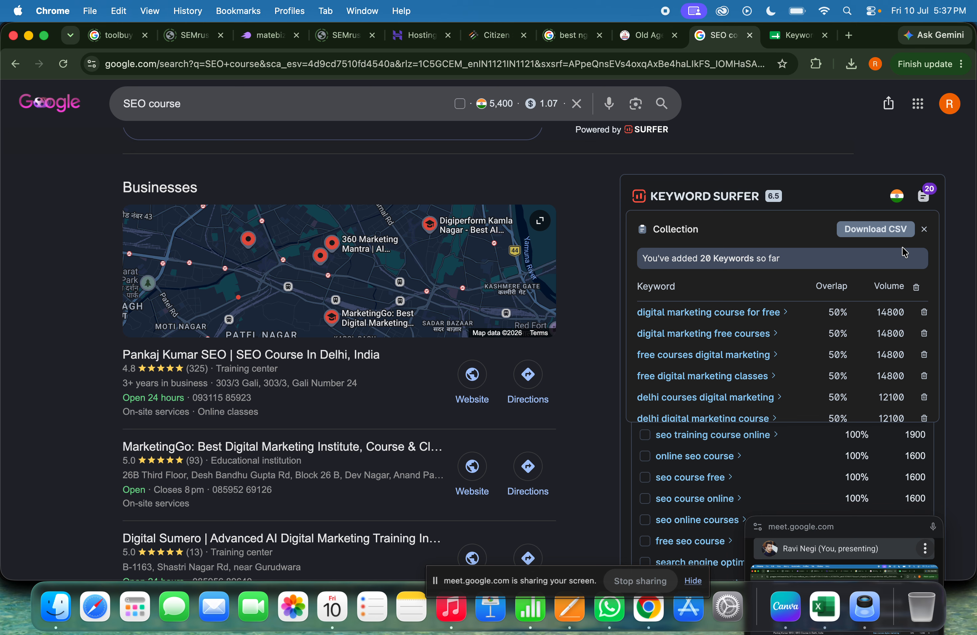
left_click(915, 288)
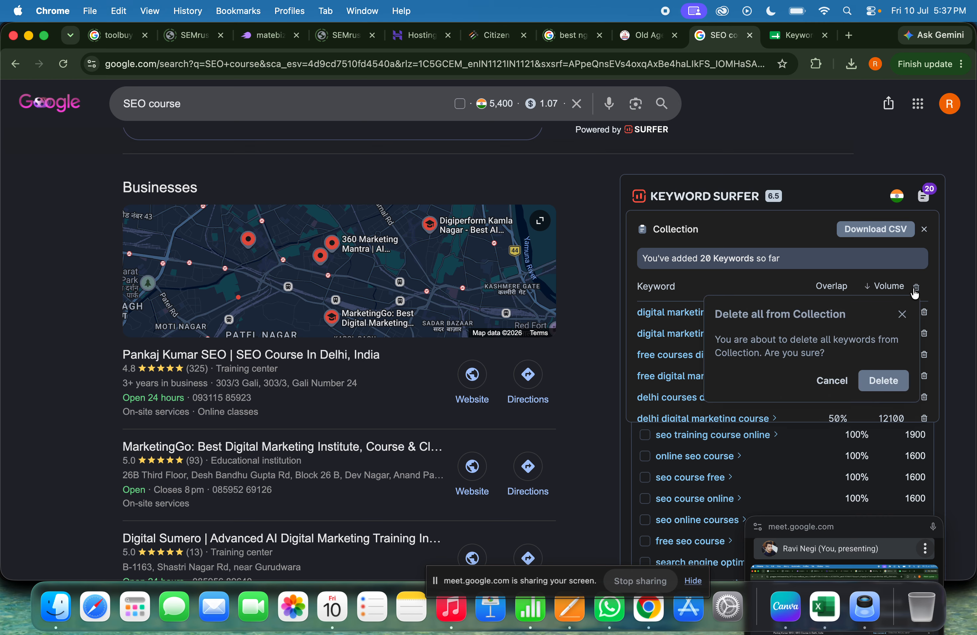
left_click(911, 382)
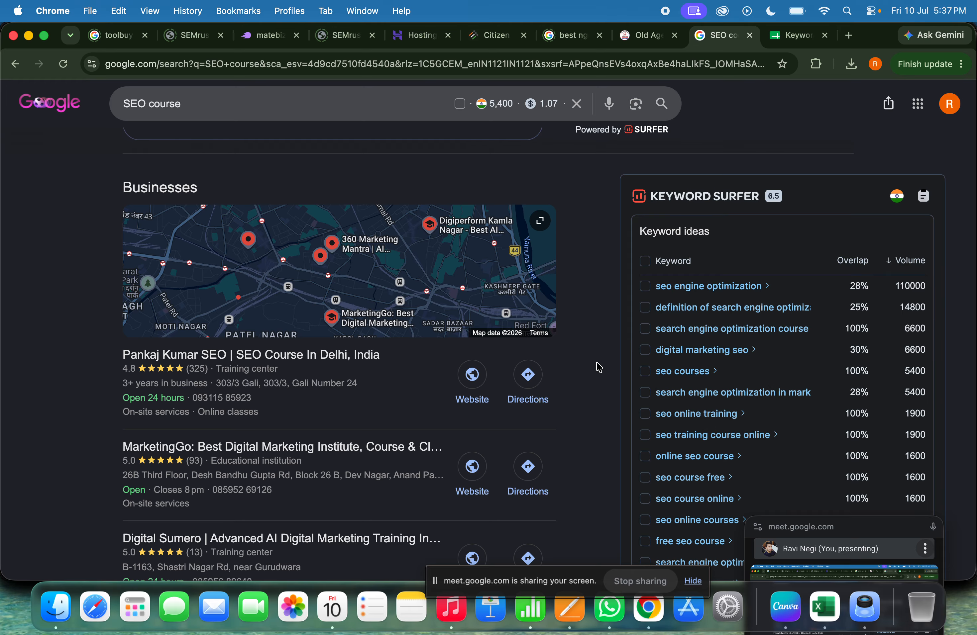
Step: Add all the SEO course keyword ideas to the Keyword Surfer collection and download it as a CSV
left_click(645, 261)
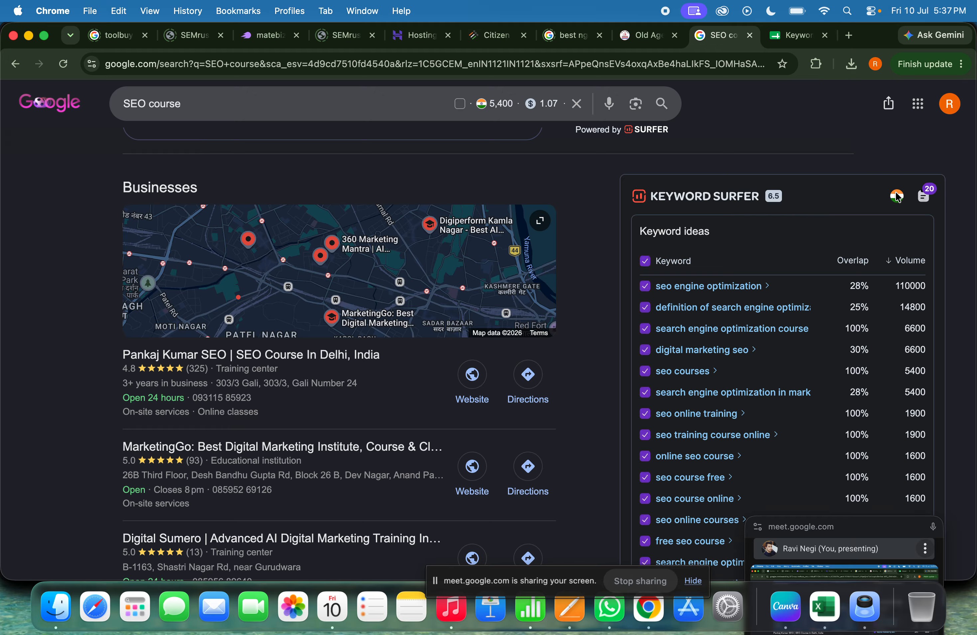
left_click(926, 194)
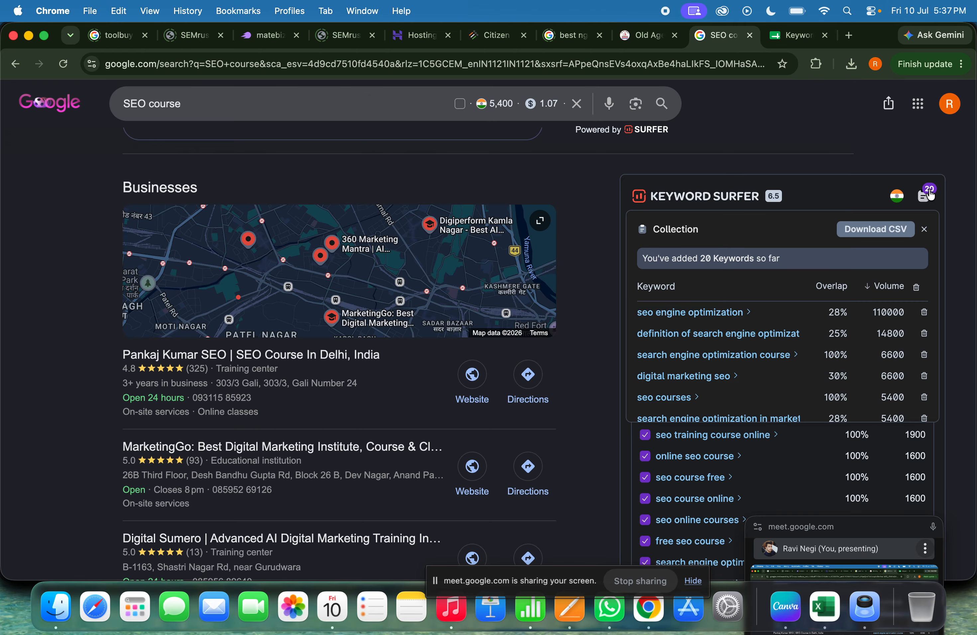
left_click(877, 230)
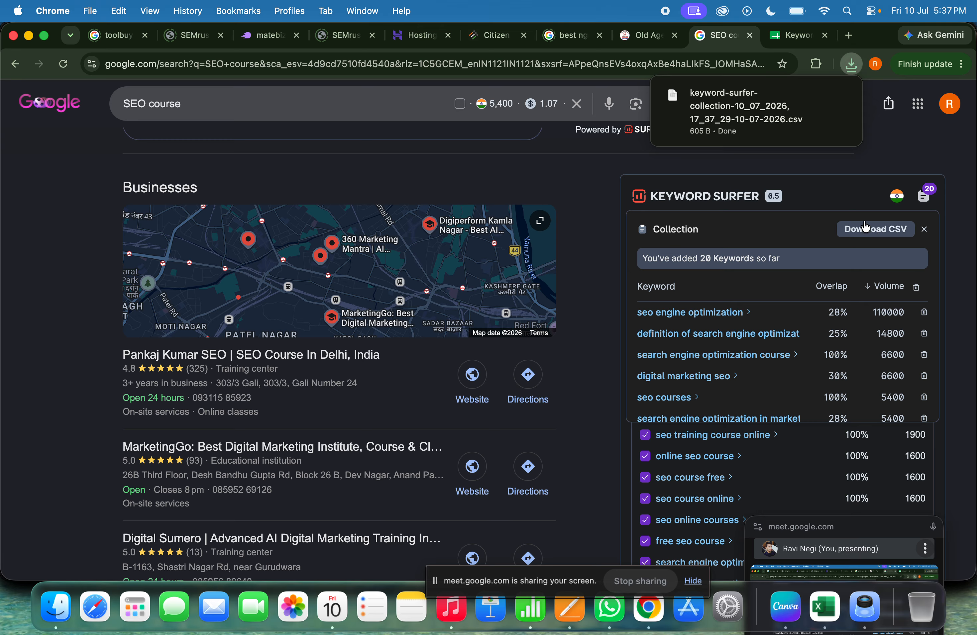
Step: Open the downloaded CSV in Numbers and copy all keyword and search volume rows without the header
left_click(761, 123)
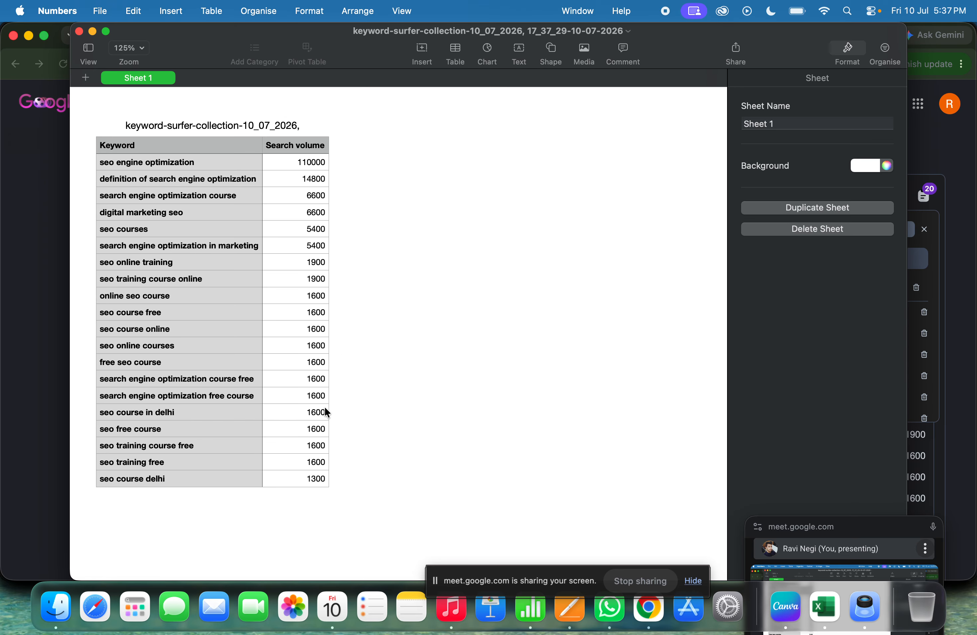
left_click_drag(307, 485, 140, 166)
key("super+c")
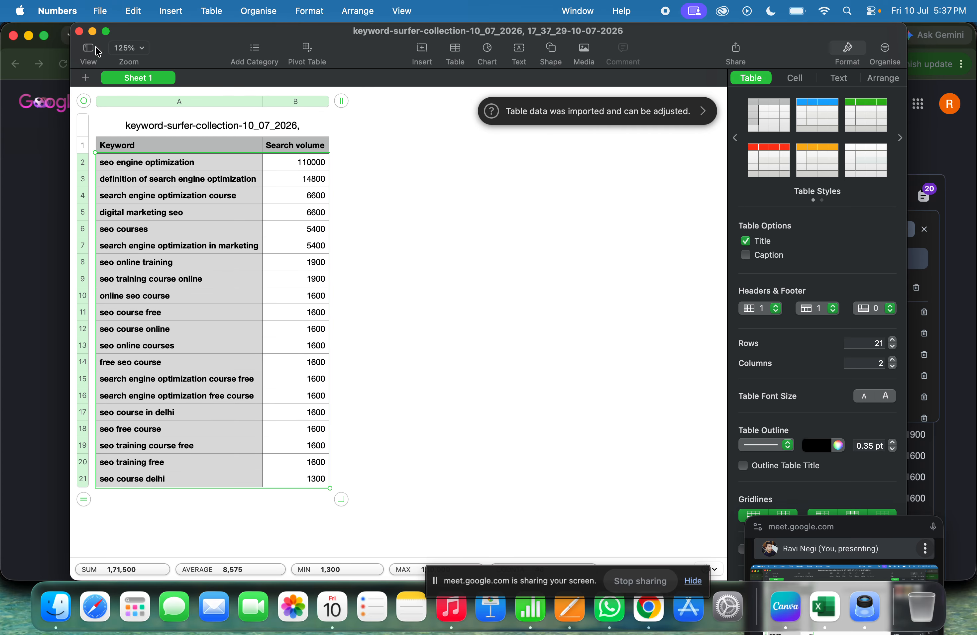
Step: Close the Numbers file and paste the copied SEO keywords and search volumes into the Keyword Research spreadsheet starting at cell A17
left_click(79, 31)
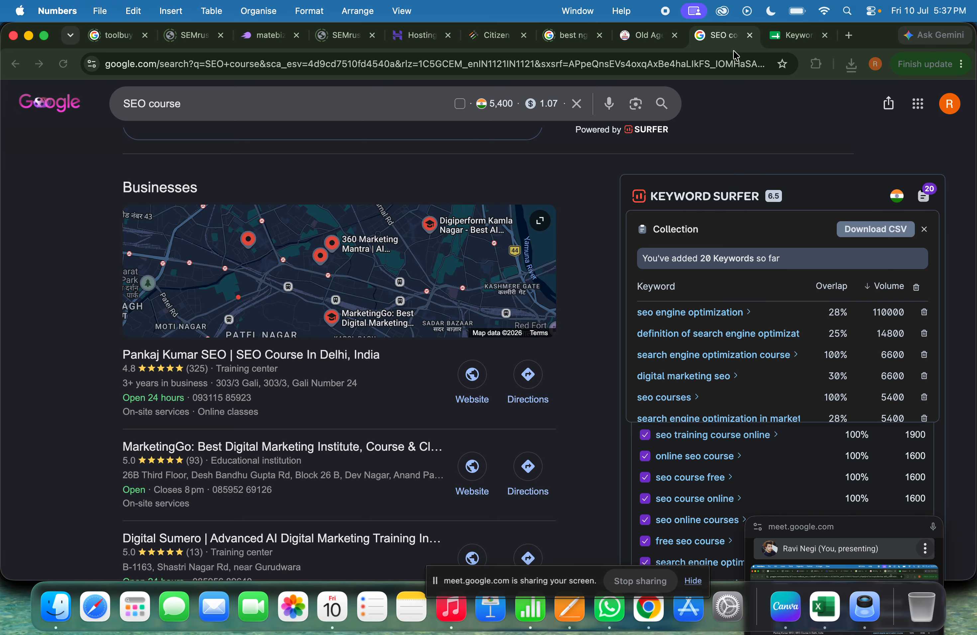
left_click(788, 36)
left_click(79, 422)
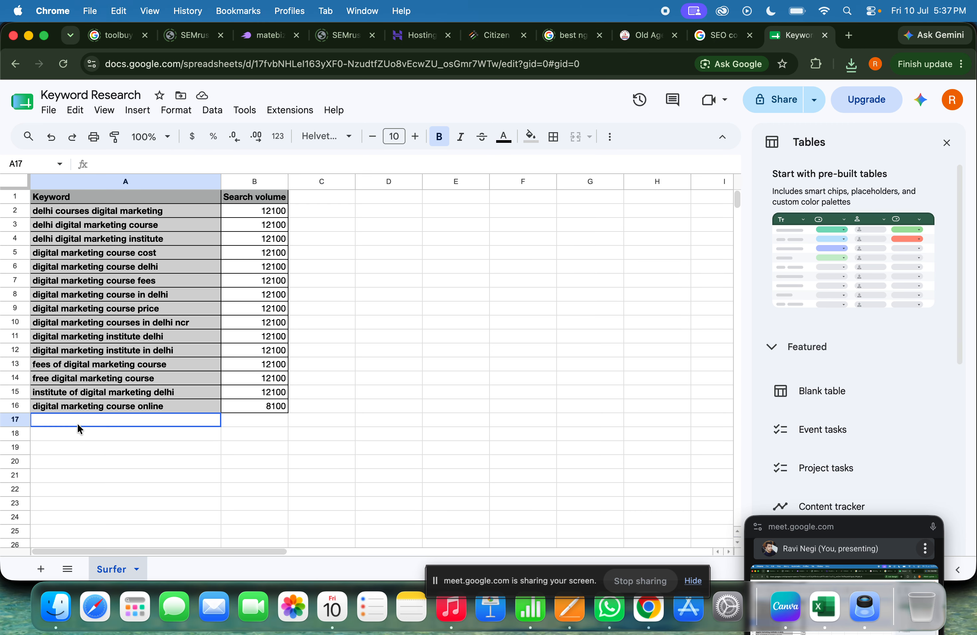
key("super+v")
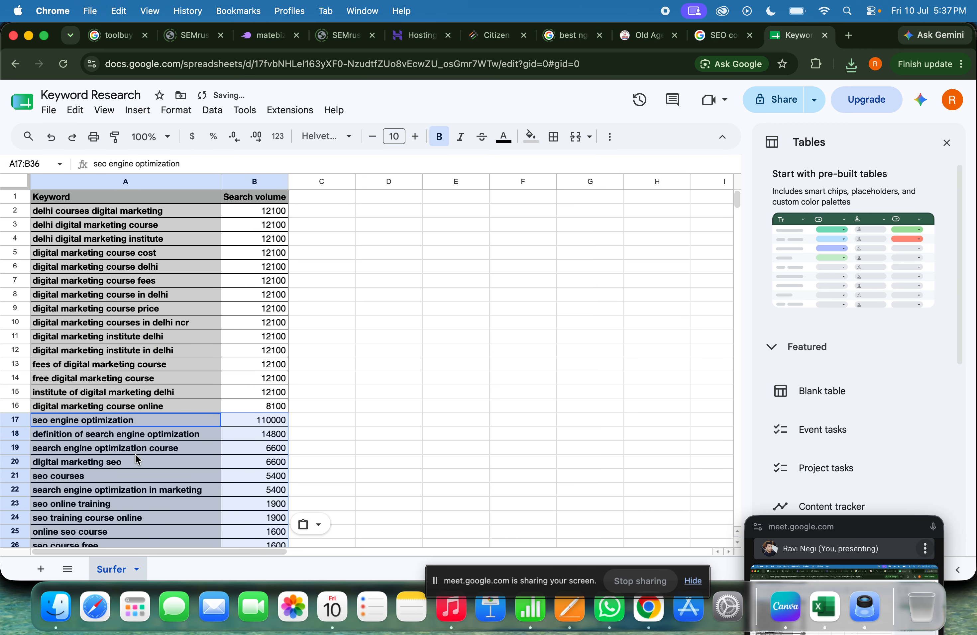
scroll(135, 453, "down", 5)
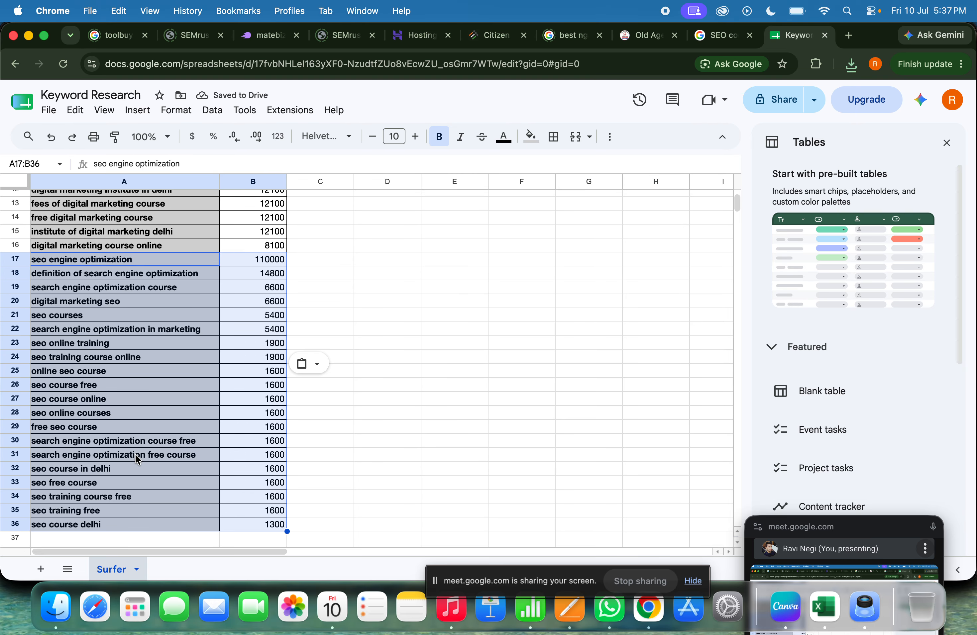
Step: Review the combined digital marketing and SEO keyword rows in the Surfer sheet, and close the Tables sidebar
left_click(135, 428)
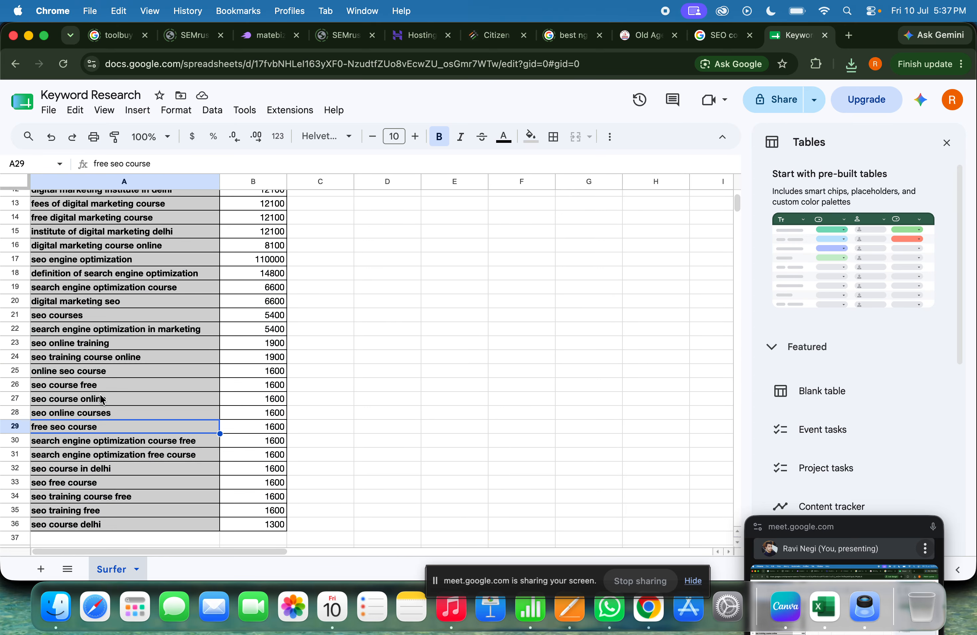
left_click(49, 373)
left_click(12, 370)
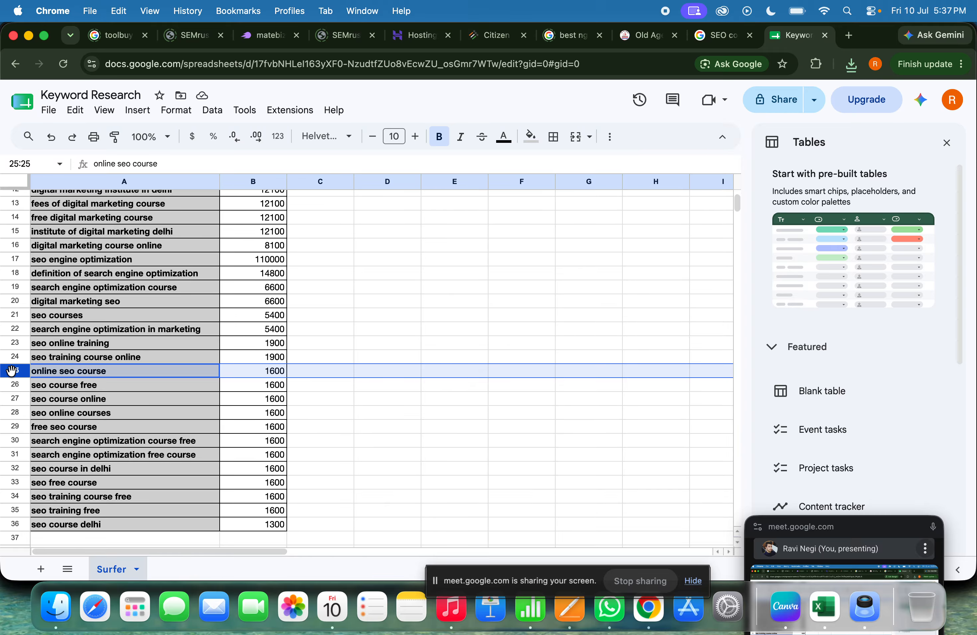
scroll(11, 370, "up", 5)
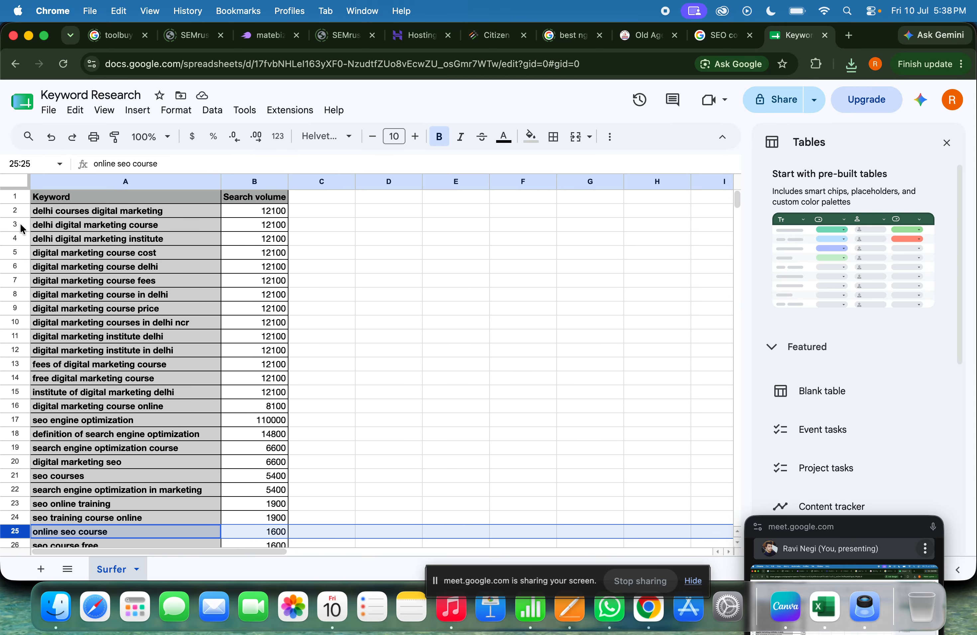
mouse_move(18, 224)
left_mouse_down()
mouse_move(21, 247)
mouse_move(18, 237)
left_mouse_up()
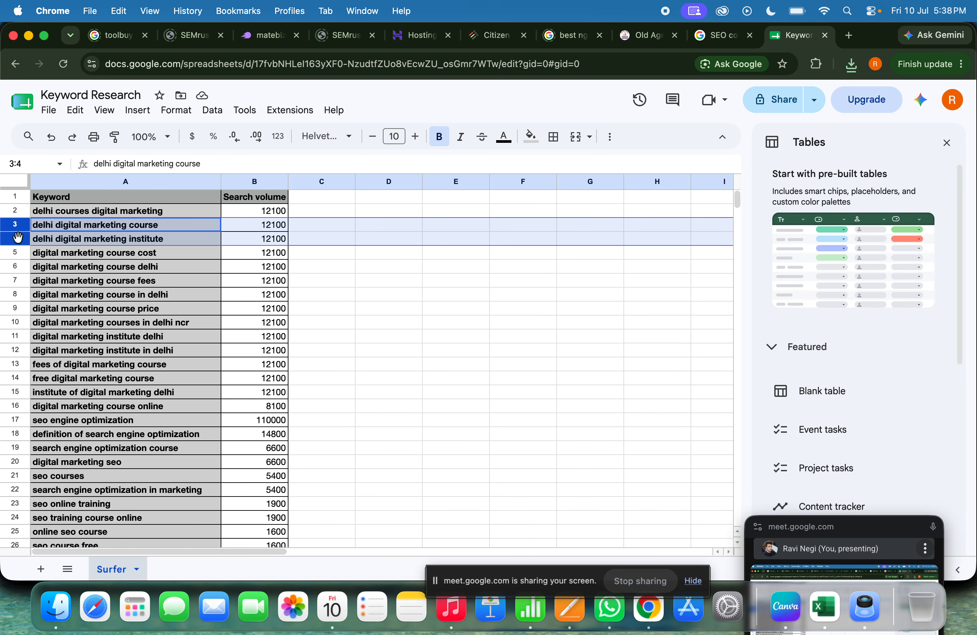
scroll(125, 342, "down", 8)
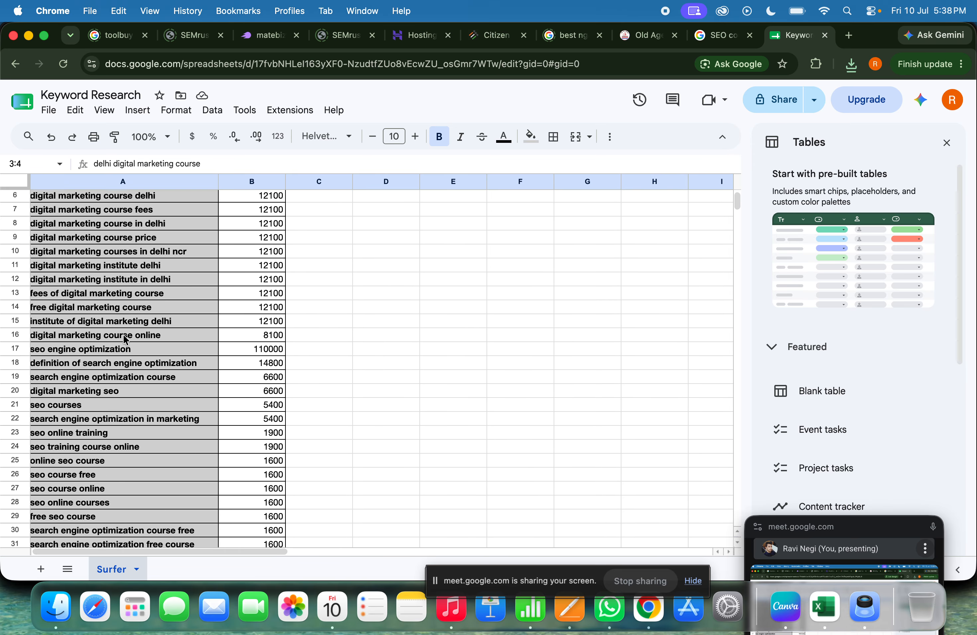
scroll(119, 355, "down", 1)
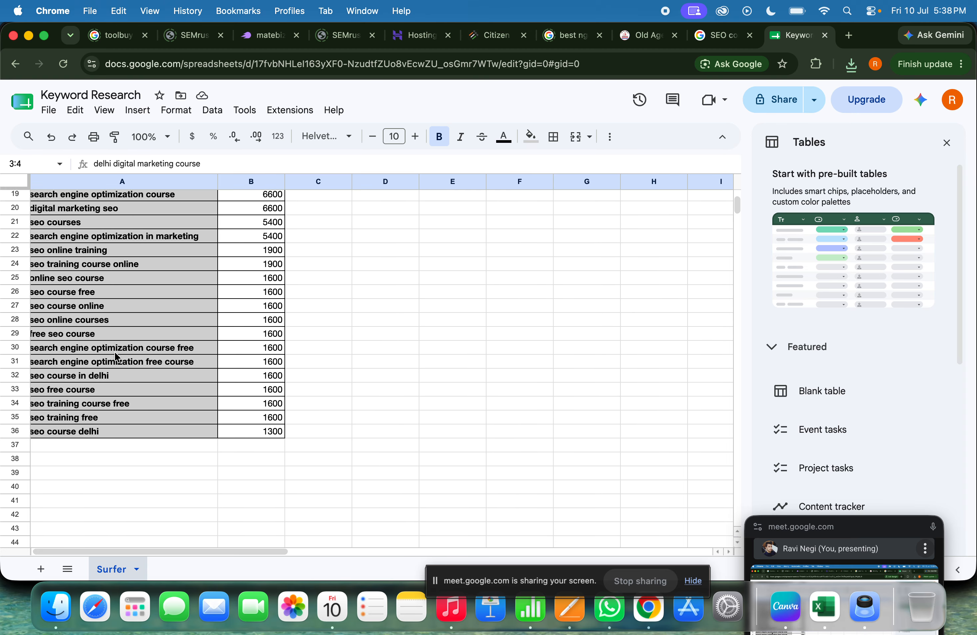
scroll(119, 355, "up", 9)
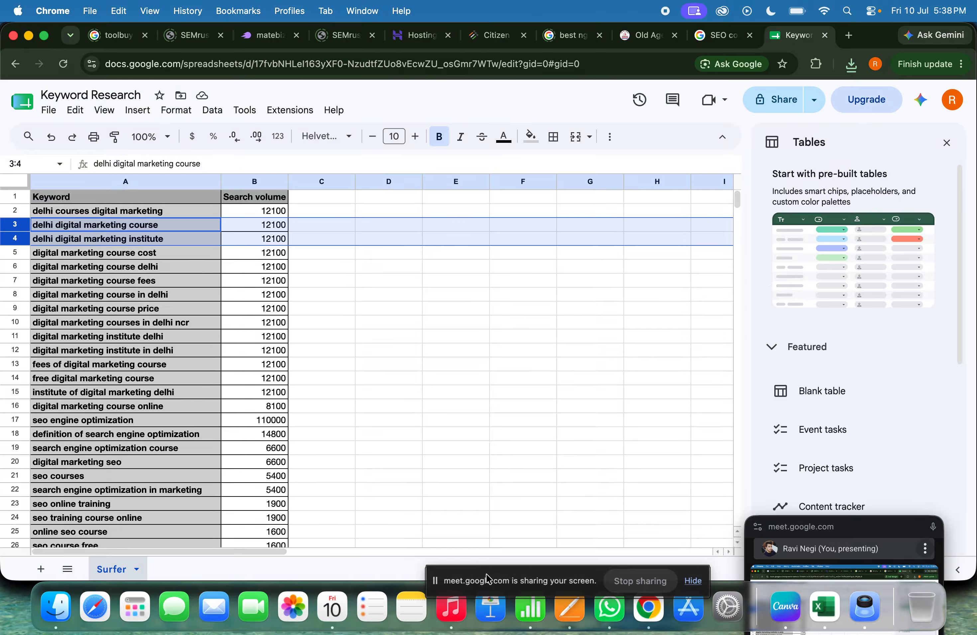
left_click_drag(487, 579, 532, 615)
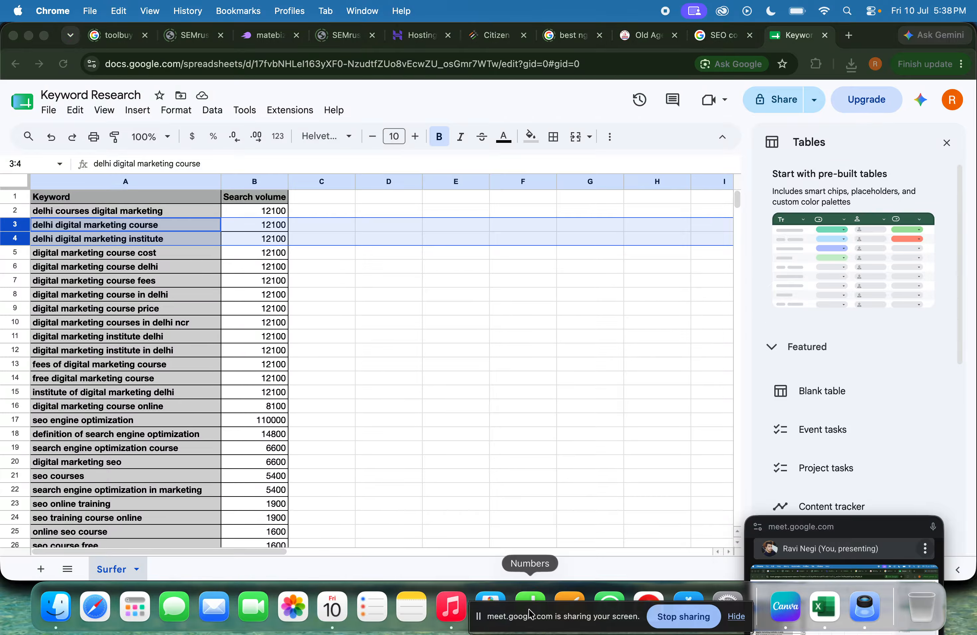
left_click(944, 145)
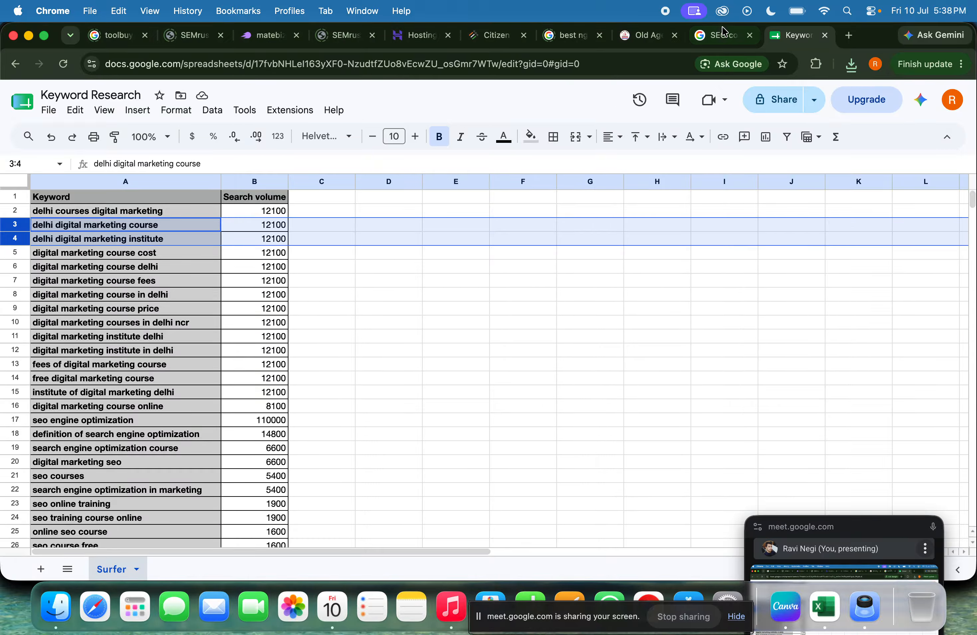
Step: Search Google for "t shirt printing" in place of the SEO course query and decline sharing the precise location
left_click(725, 32)
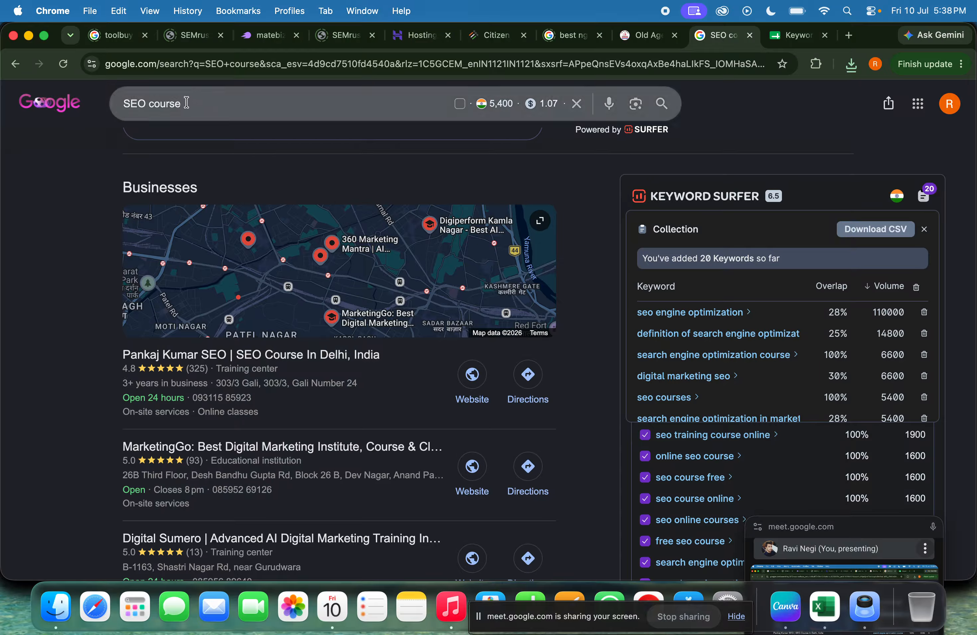
left_click_drag(186, 102, 114, 108)
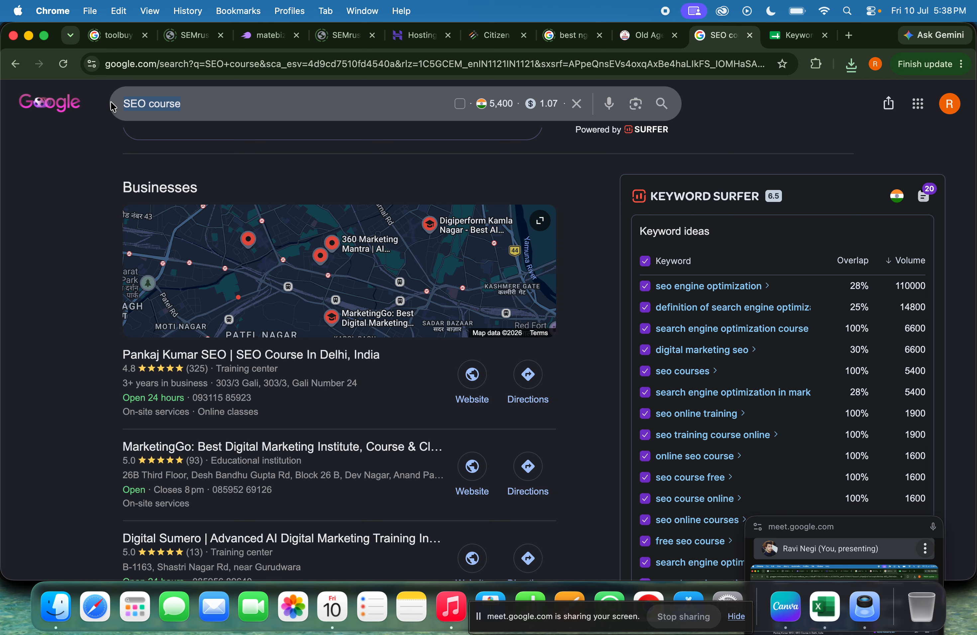
type("i")
key("BackSpace")
type("t shir")
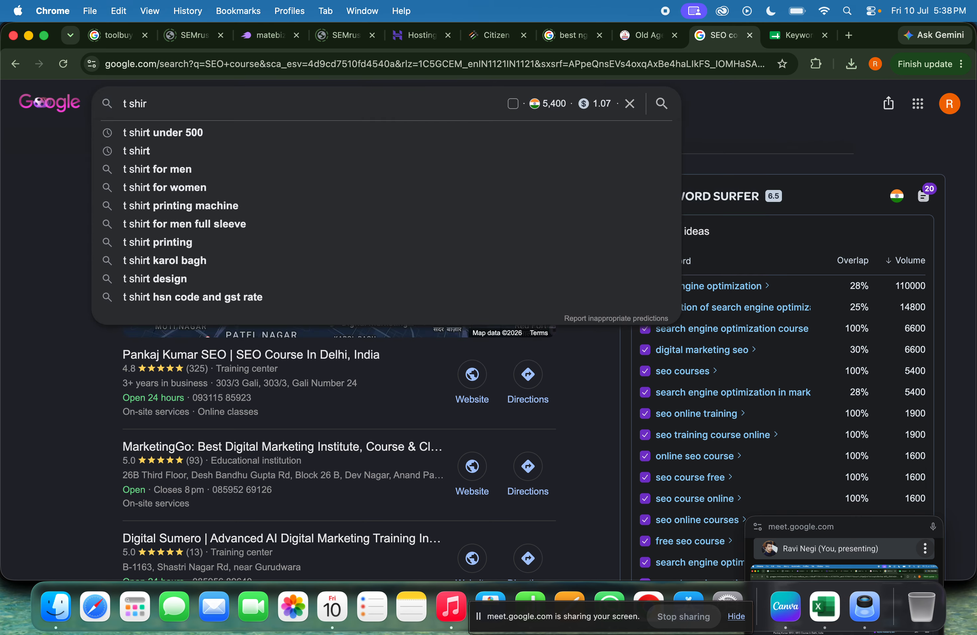
type("t ")
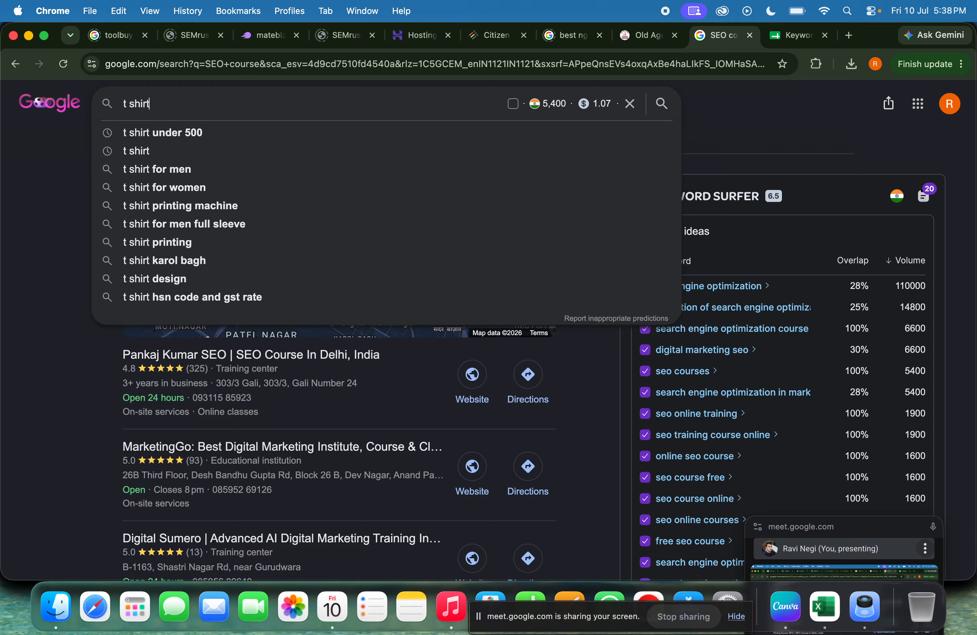
type("printin")
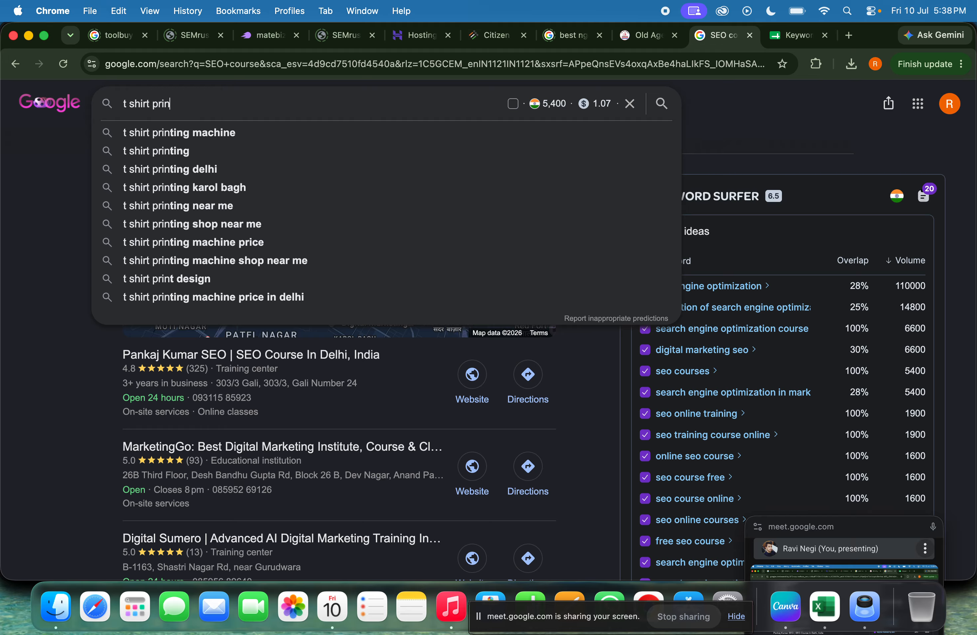
type("g")
key("Return")
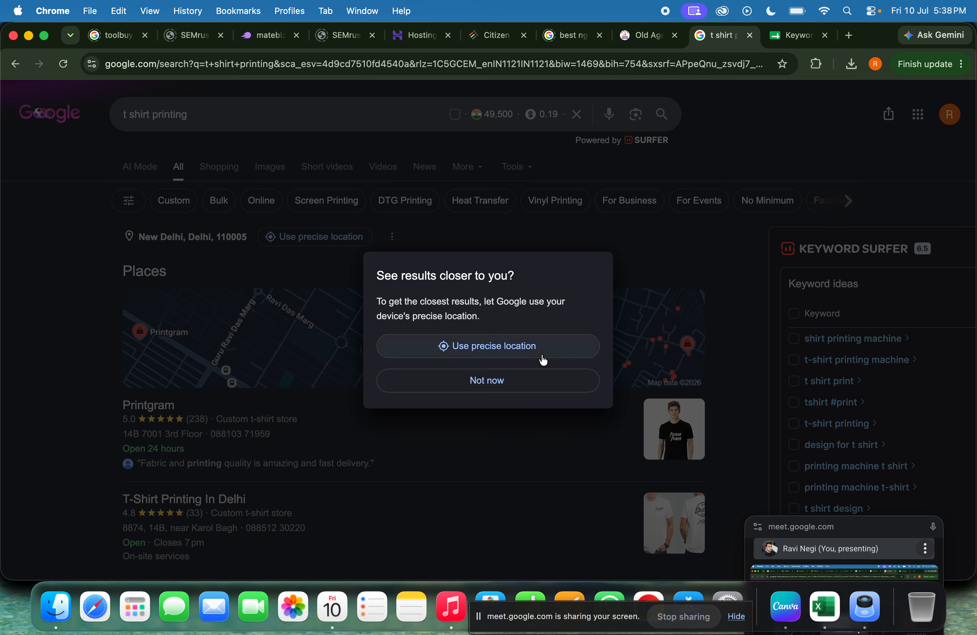
left_click(517, 380)
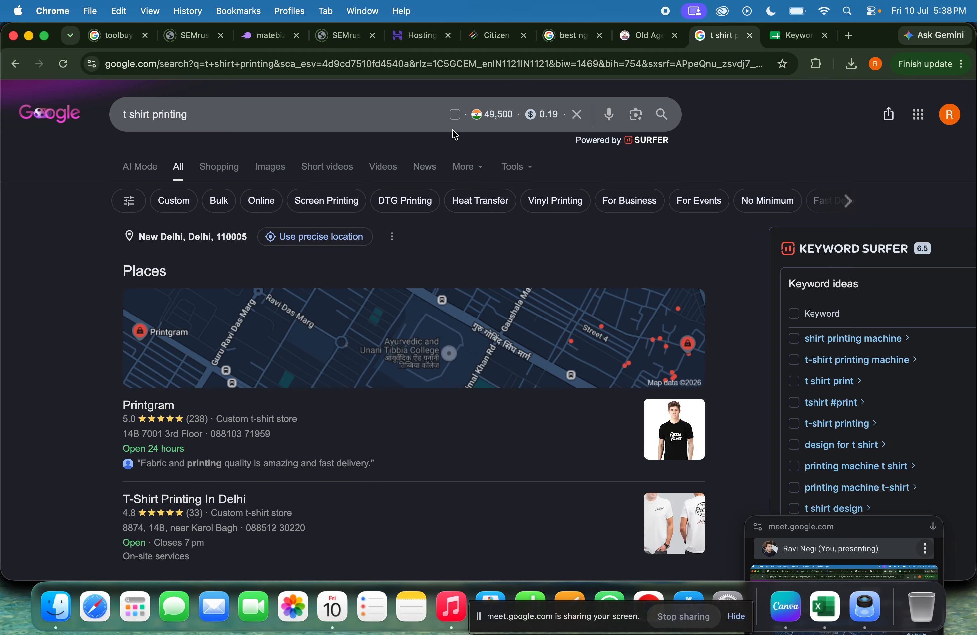
left_click_drag(202, 115, 114, 109)
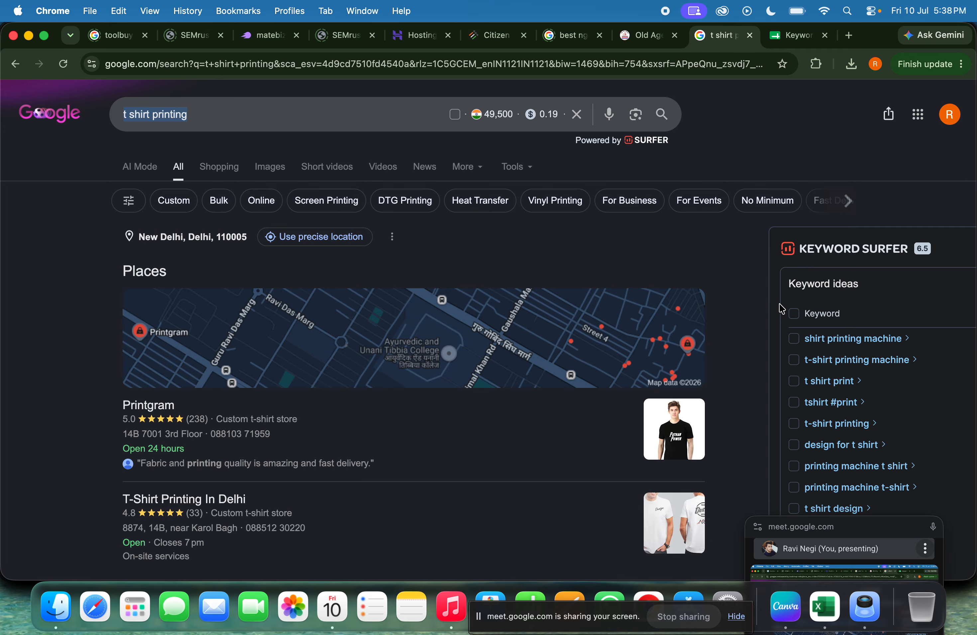
Step: Close the "t shirt printing" search tab and open ChatGPT in a new tab beside the spreadsheet
left_click(795, 40)
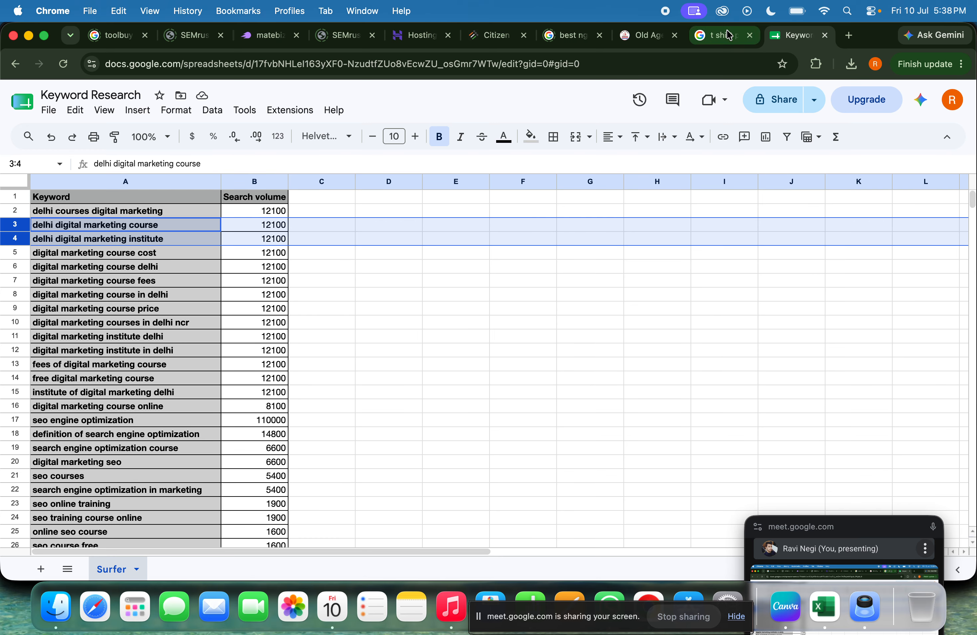
left_click(750, 37)
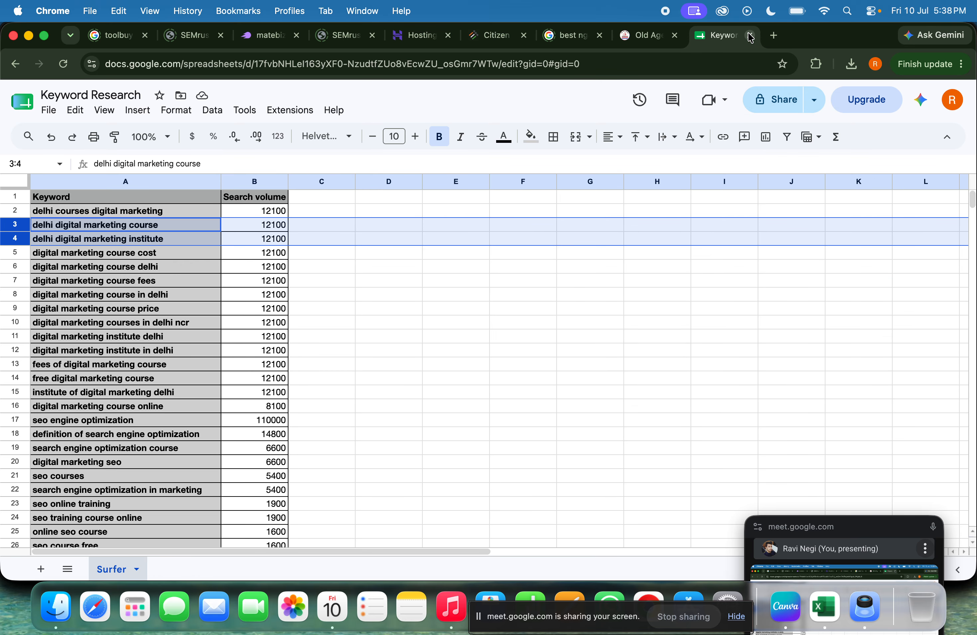
left_click(774, 37)
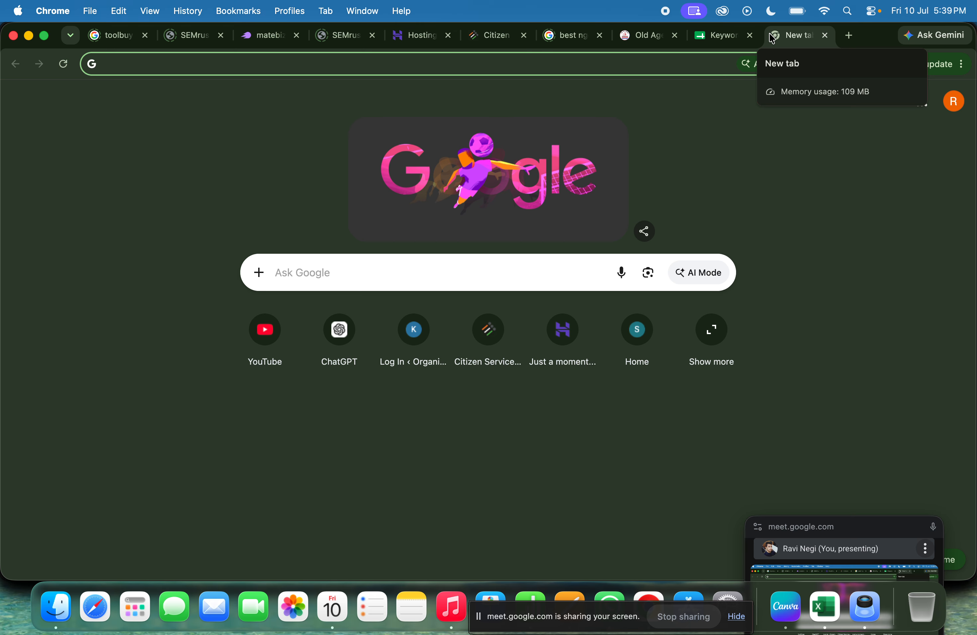
type("cha")
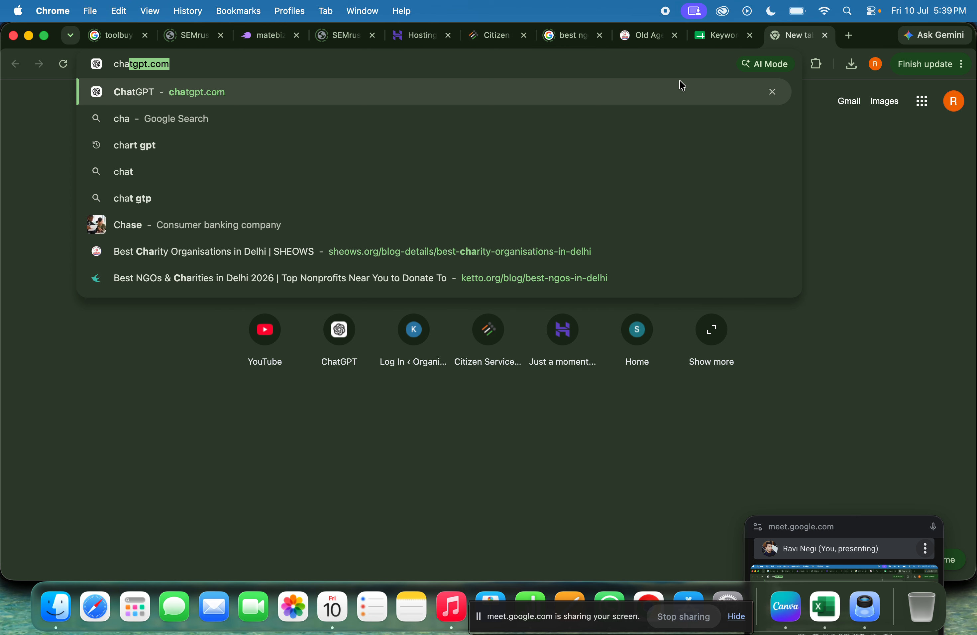
key("Return")
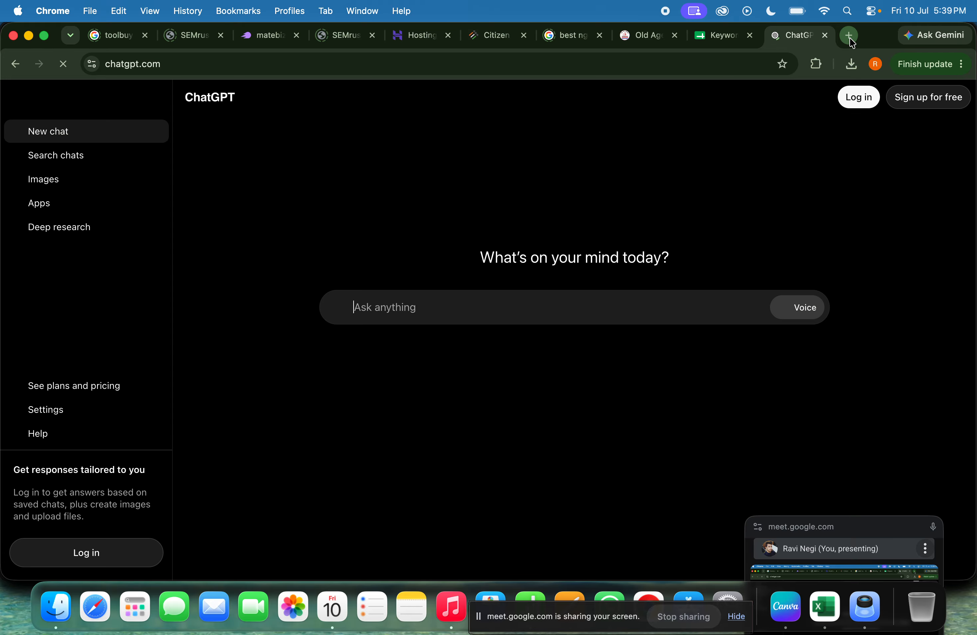
Step: Search Google for "gemini" in another new tab
left_click(851, 37)
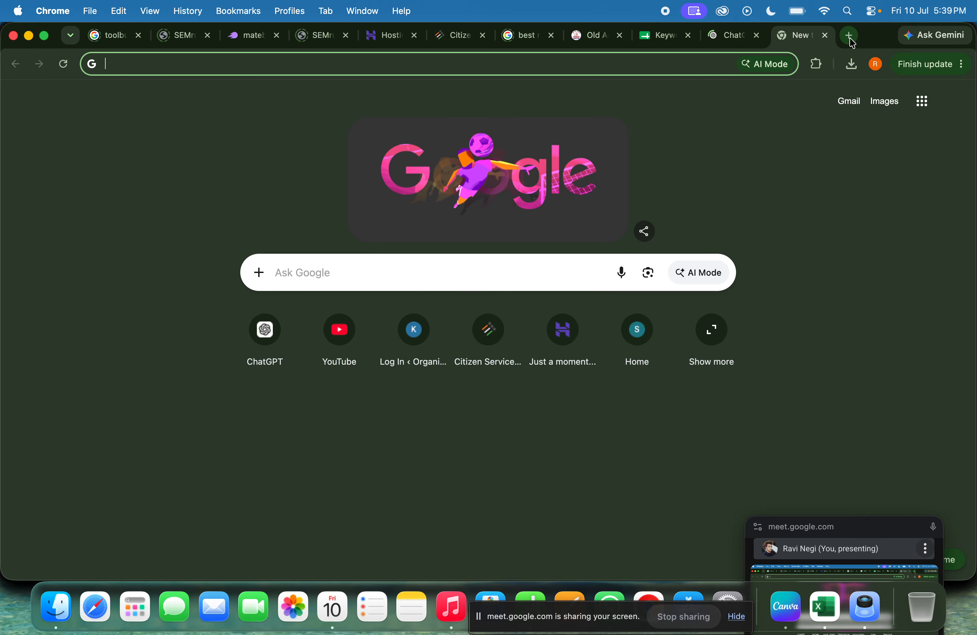
type("ge")
type("mini")
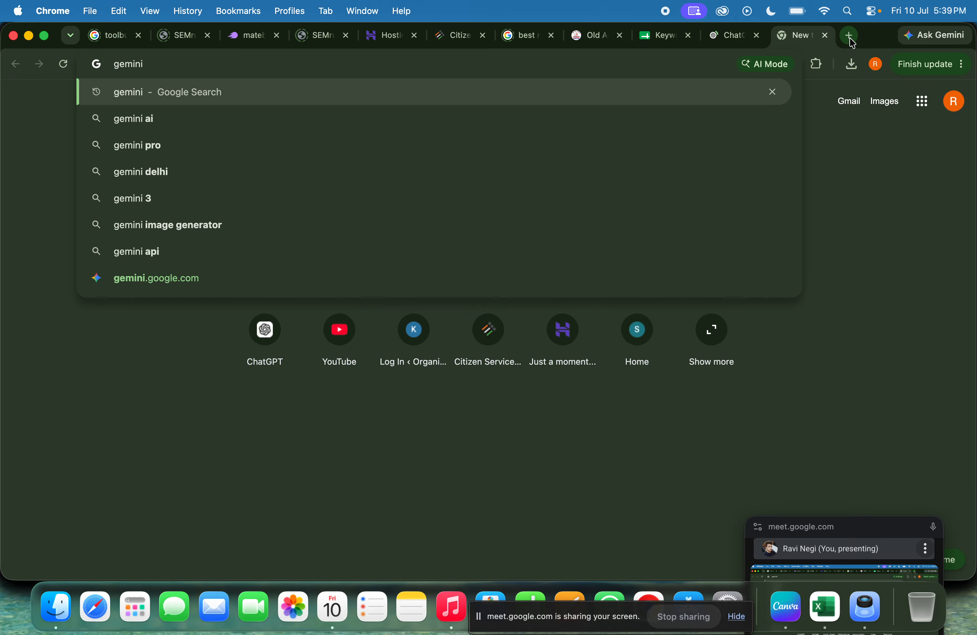
key("Return")
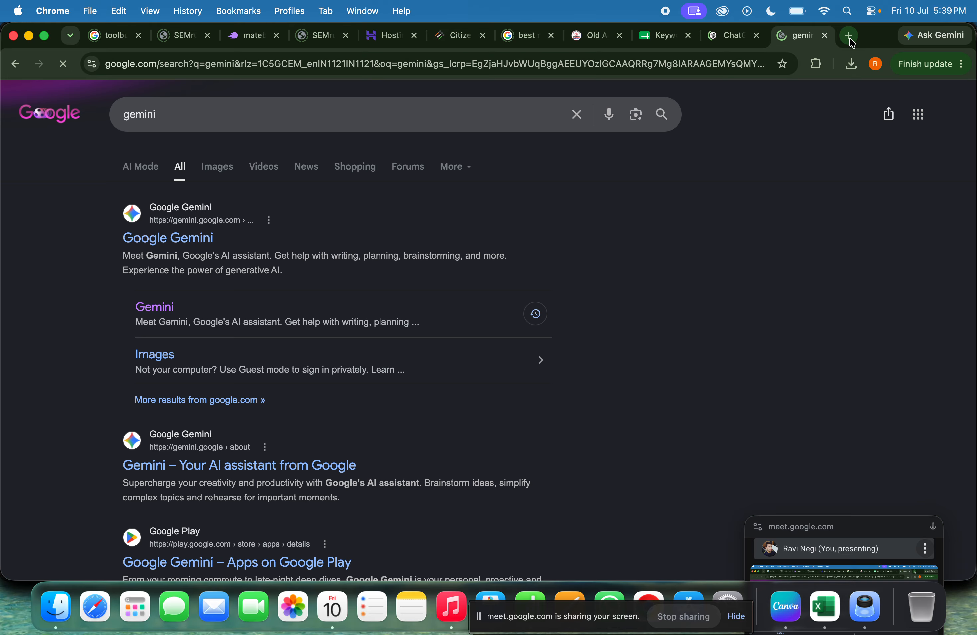
Step: Look up DeepSeek on Google in a further new tab, using the suggested company entry
left_click(852, 40)
type("deepse")
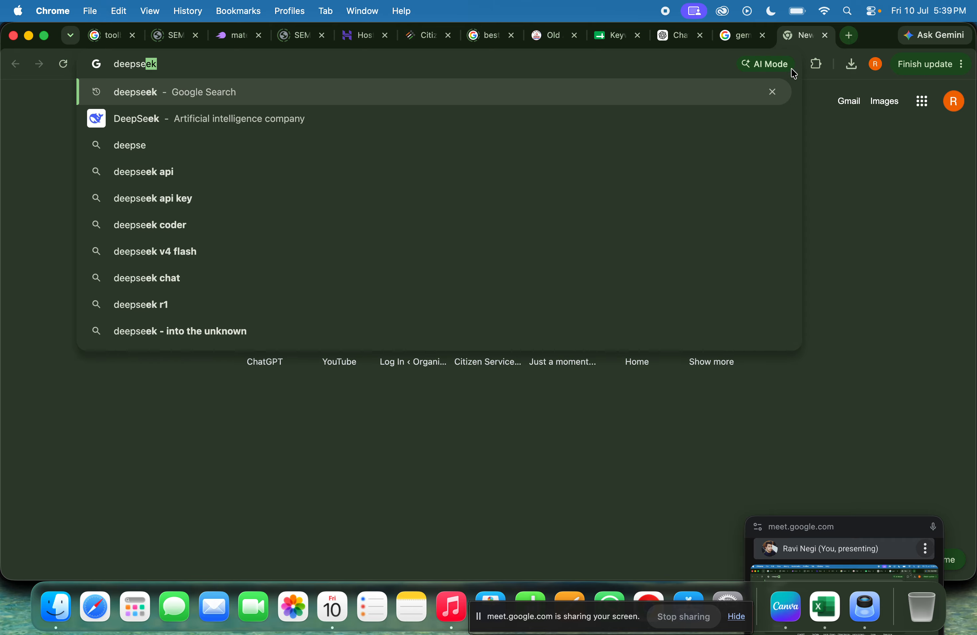
left_click(708, 116)
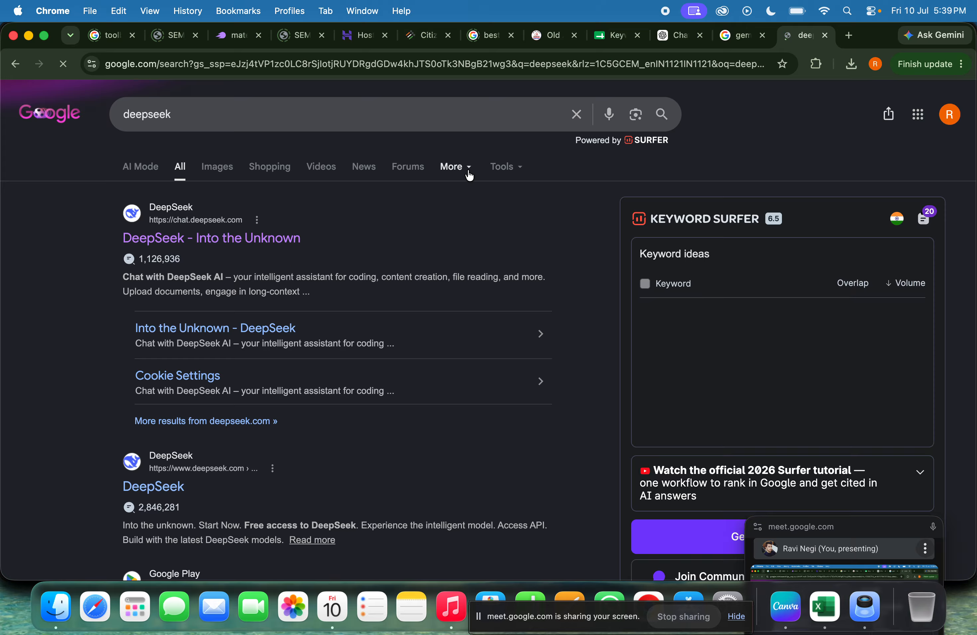
Step: Search Google for "claude" in a new tab and open the Claude site from the results
left_click(850, 36)
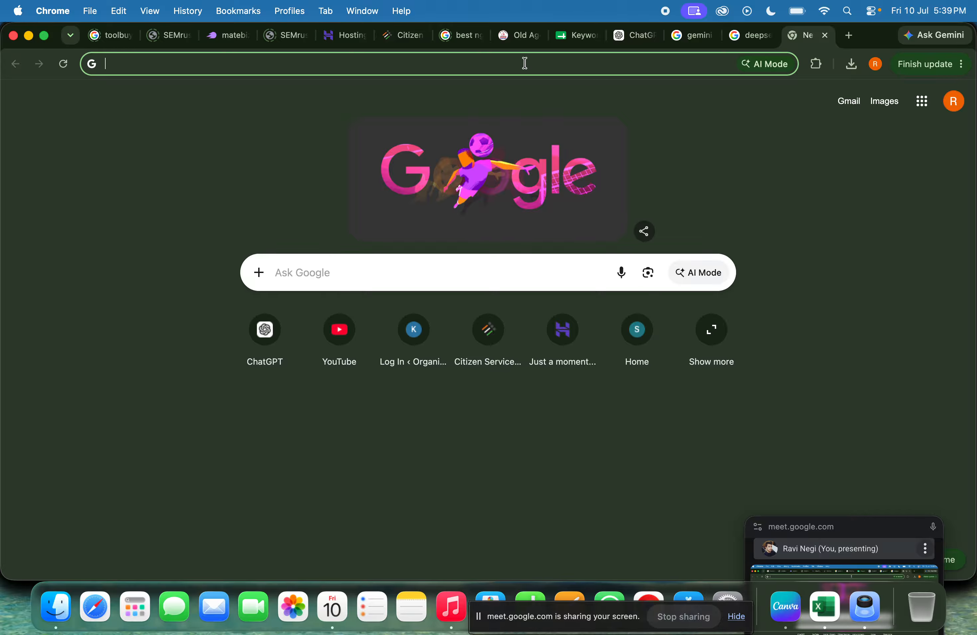
type("c")
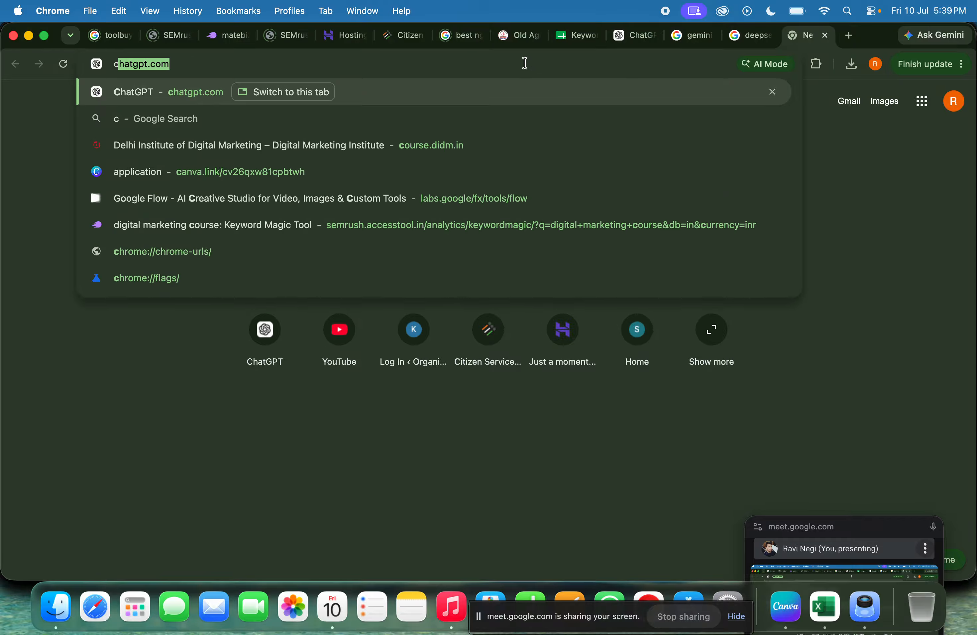
type("al")
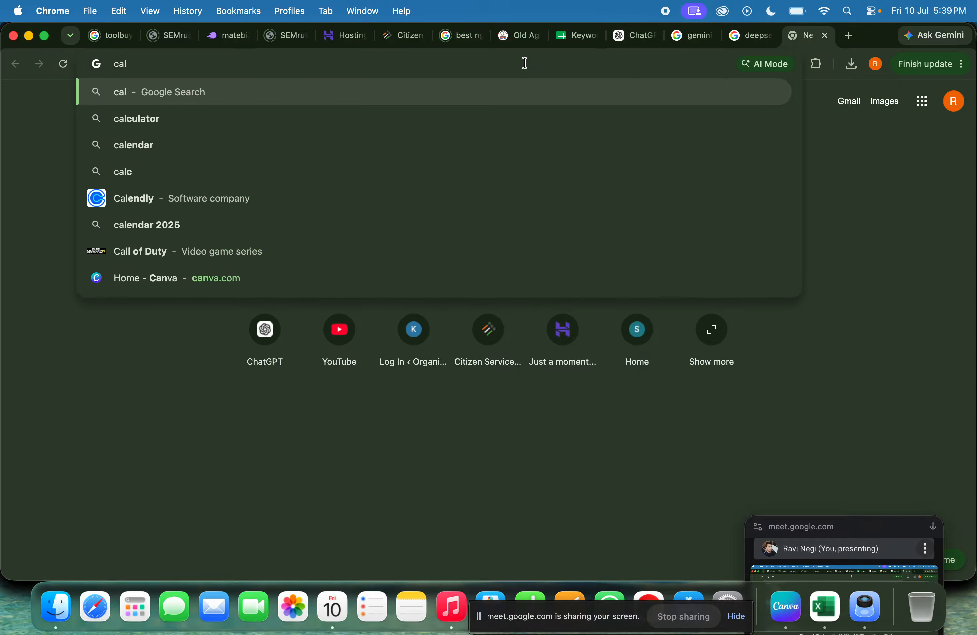
key("BackSpace")
key("BackSpace")
key("BackSpace")
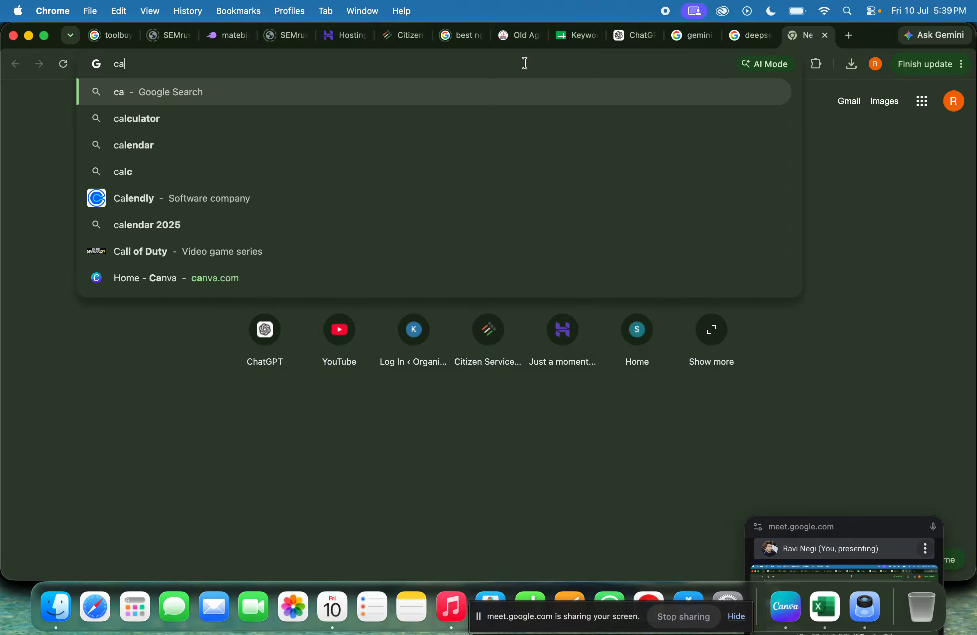
type("clau")
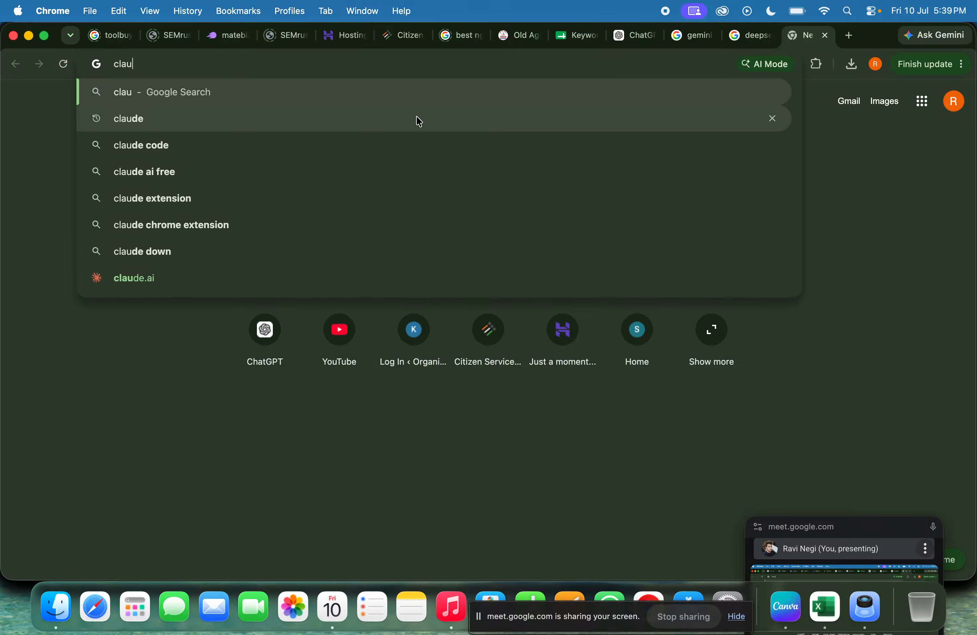
left_click(417, 120)
left_click(150, 247)
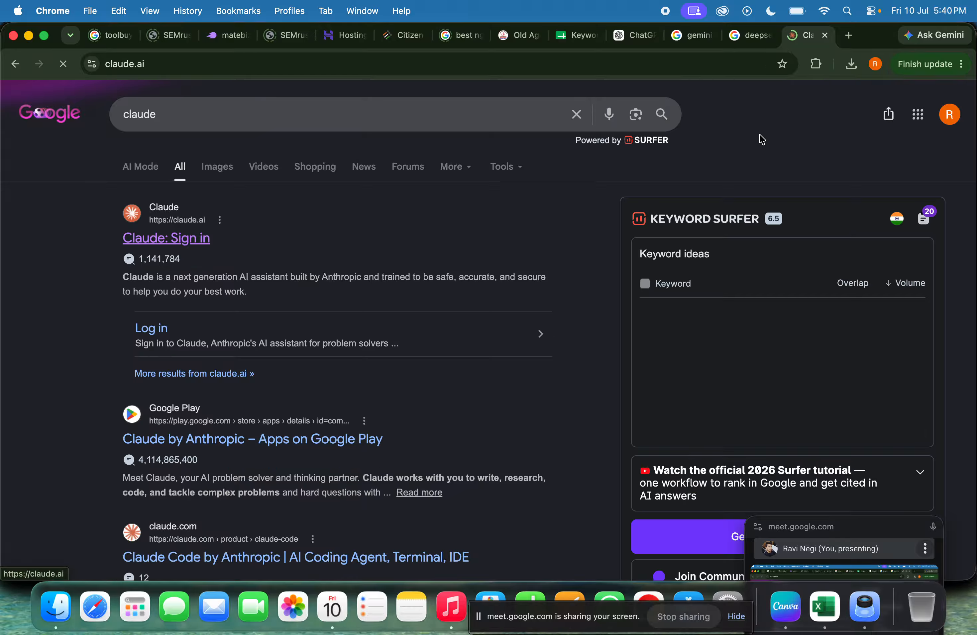
Step: Search Google for "perplexity" in another new tab and open the Perplexity site from the results
left_click(848, 35)
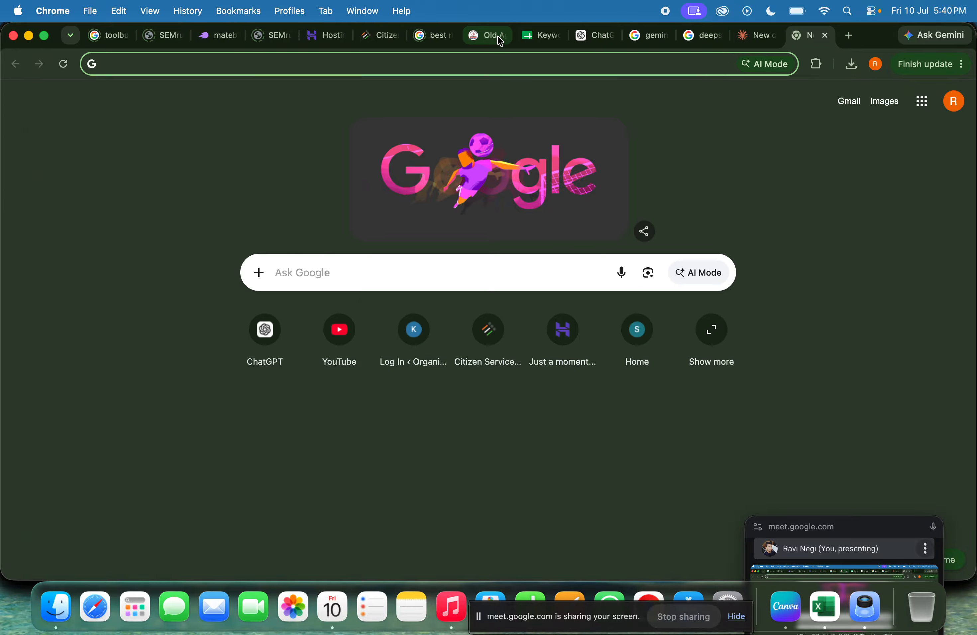
type("per")
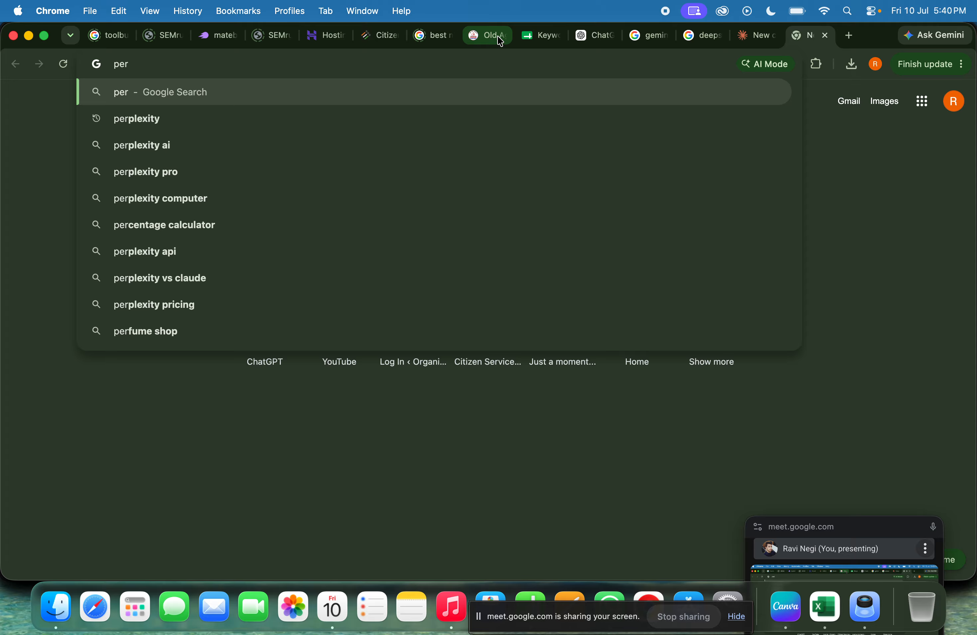
left_click(441, 117)
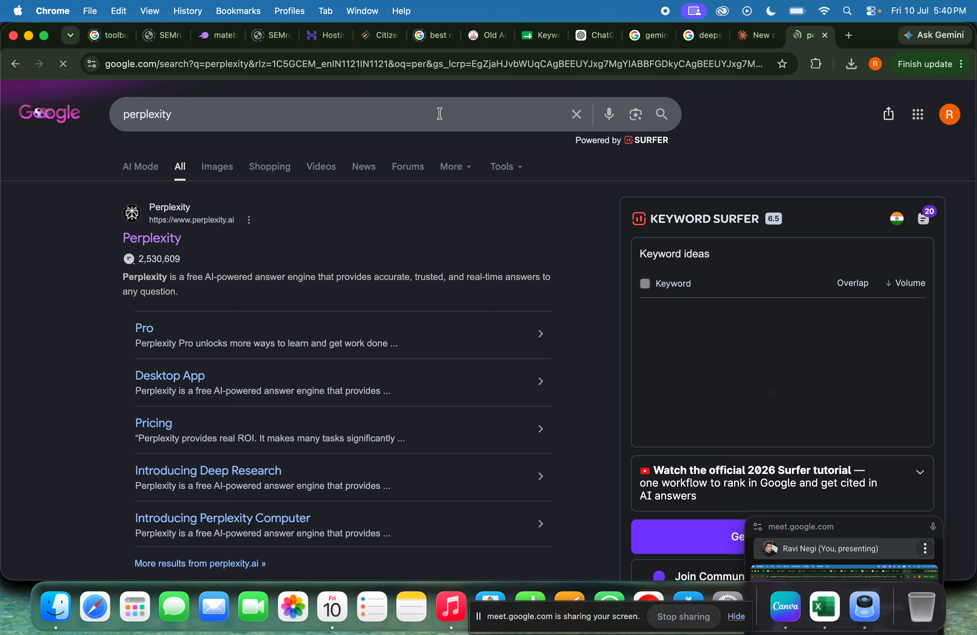
left_click(137, 244)
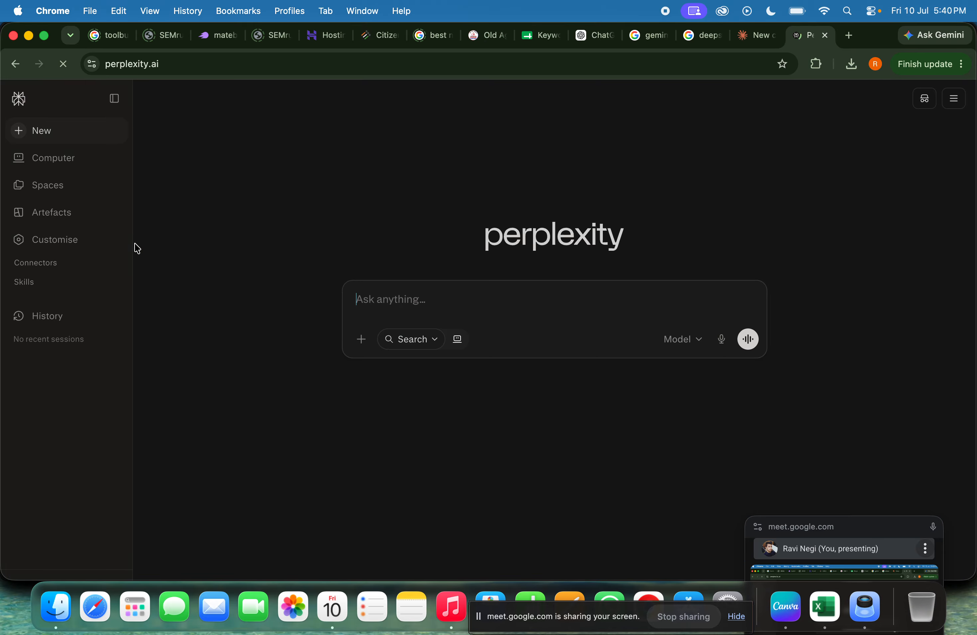
Step: Return to Claude and dismiss the Cowork upgrade offer
left_click(756, 46)
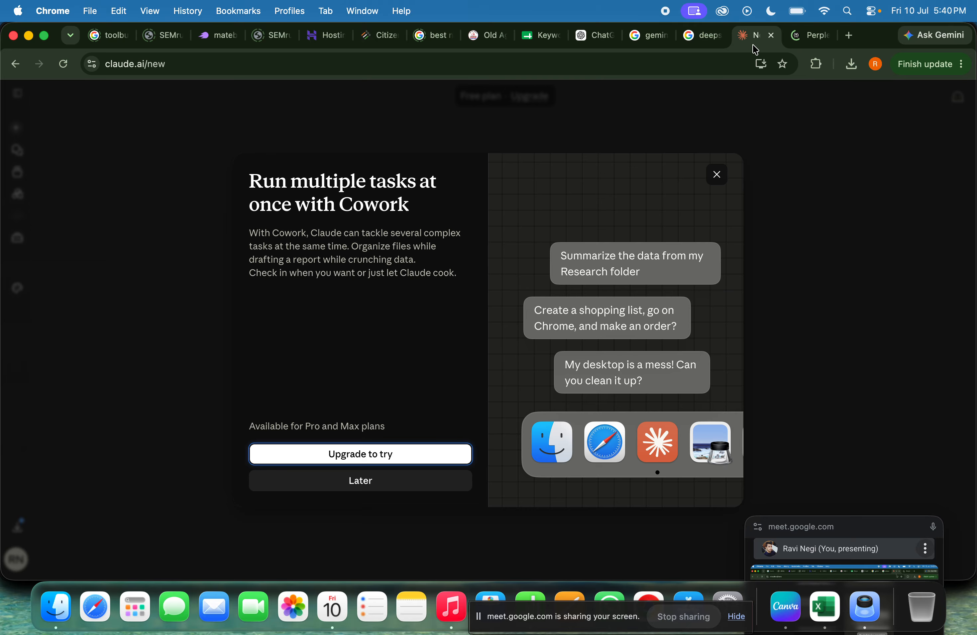
left_click(716, 172)
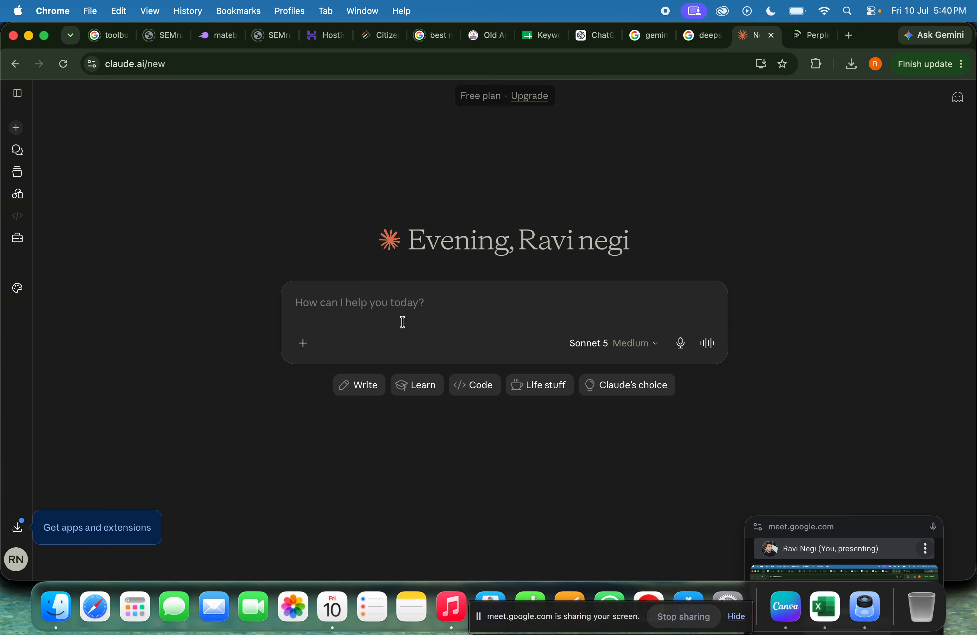
Step: Open the DeepSeek chat and the Gemini app from their existing Google search results
left_click(699, 36)
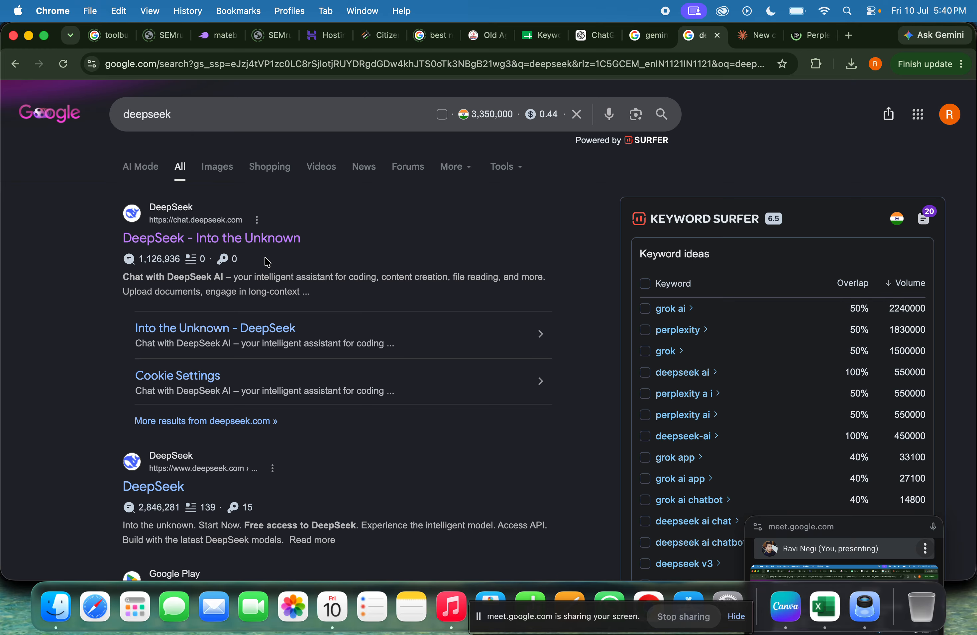
left_click(290, 239)
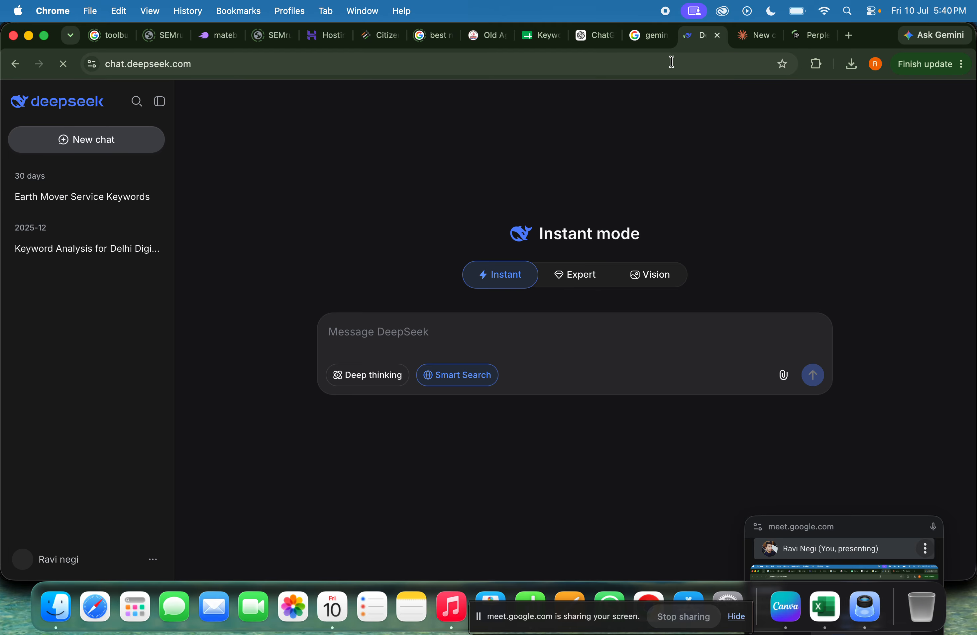
left_click(649, 36)
left_click(174, 243)
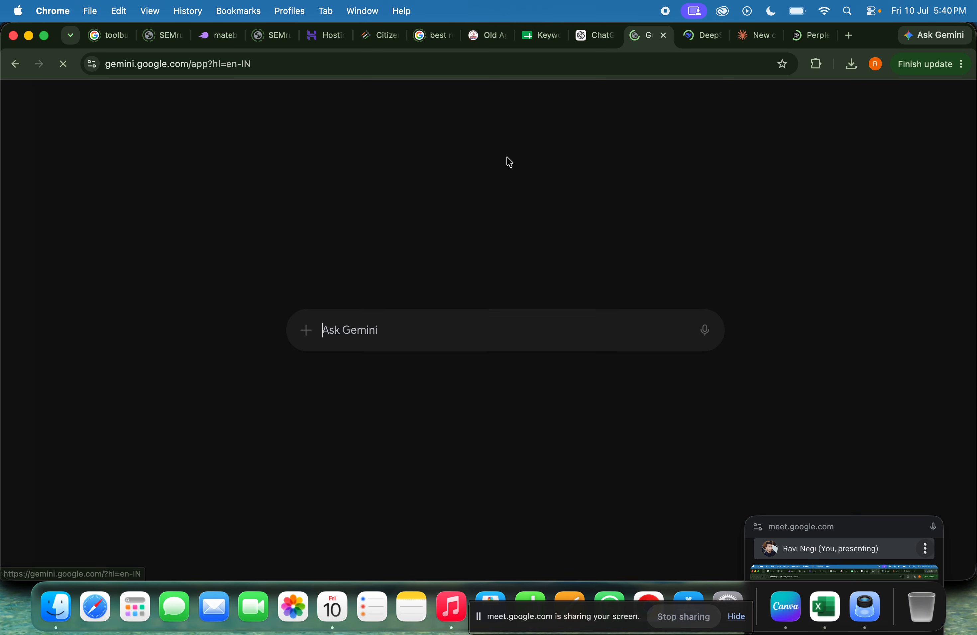
Step: Go to ChatGPT, dismiss the account chooser and move the floating Meet window out of the way
left_click(594, 38)
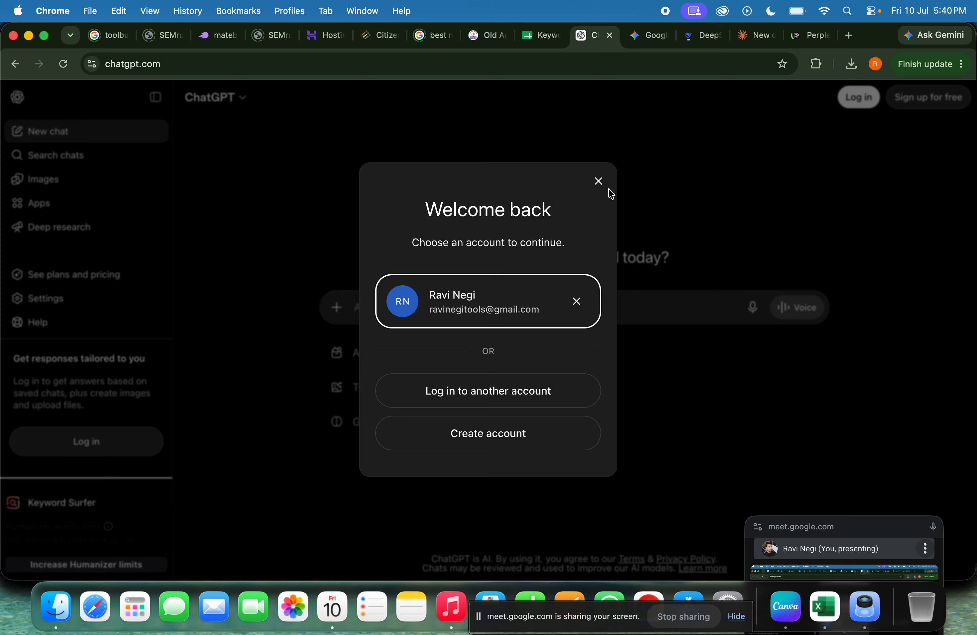
left_click(599, 181)
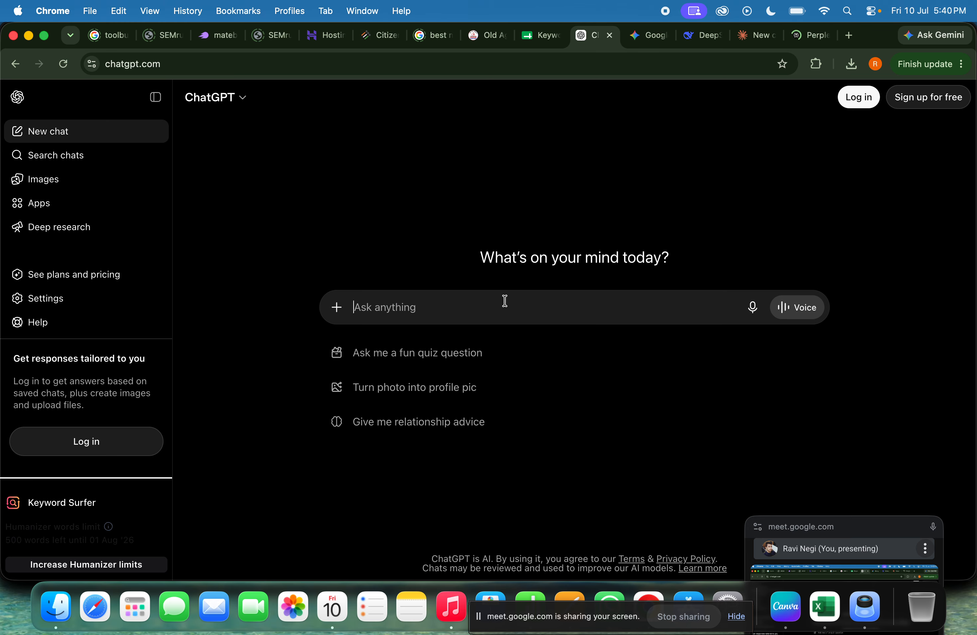
left_click_drag(804, 528, 847, 575)
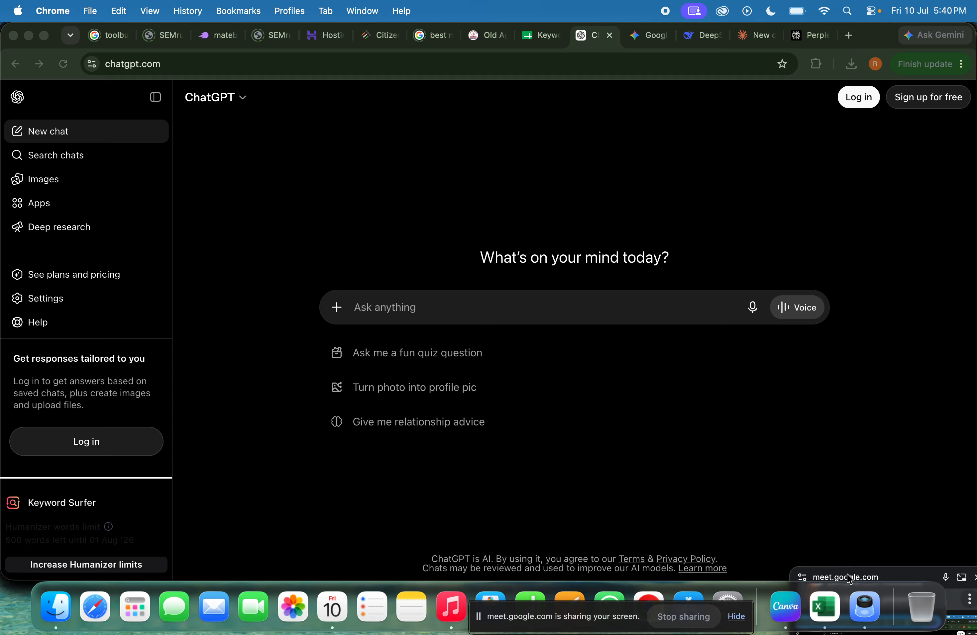
Step: Start the ChatGPT prompt with: Suggest me 25 keywords related to "Digital marketing course in delhi"
left_click(580, 321)
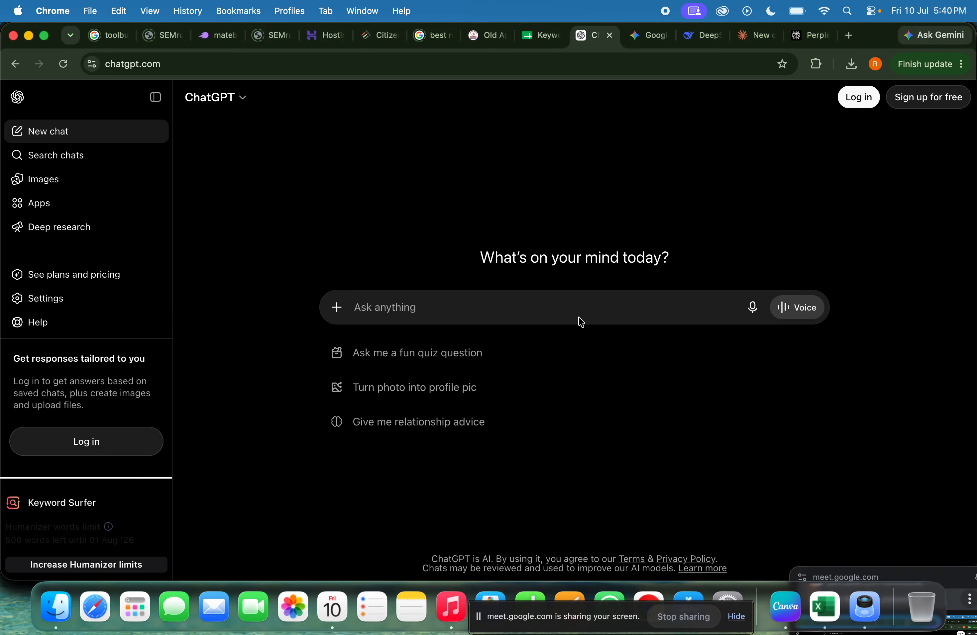
key("F2")
type("Su")
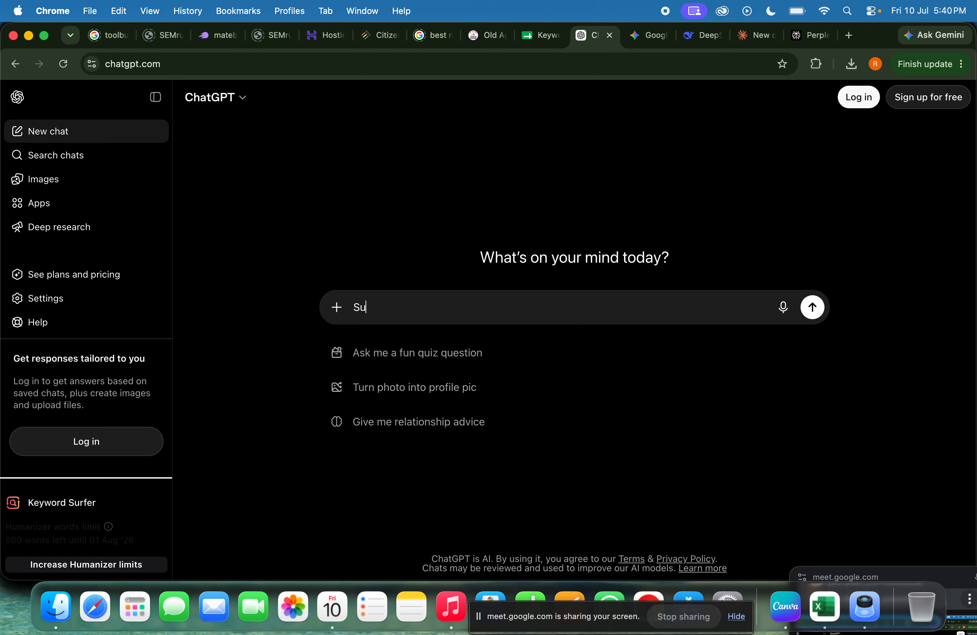
type("ggest me 25 keywo")
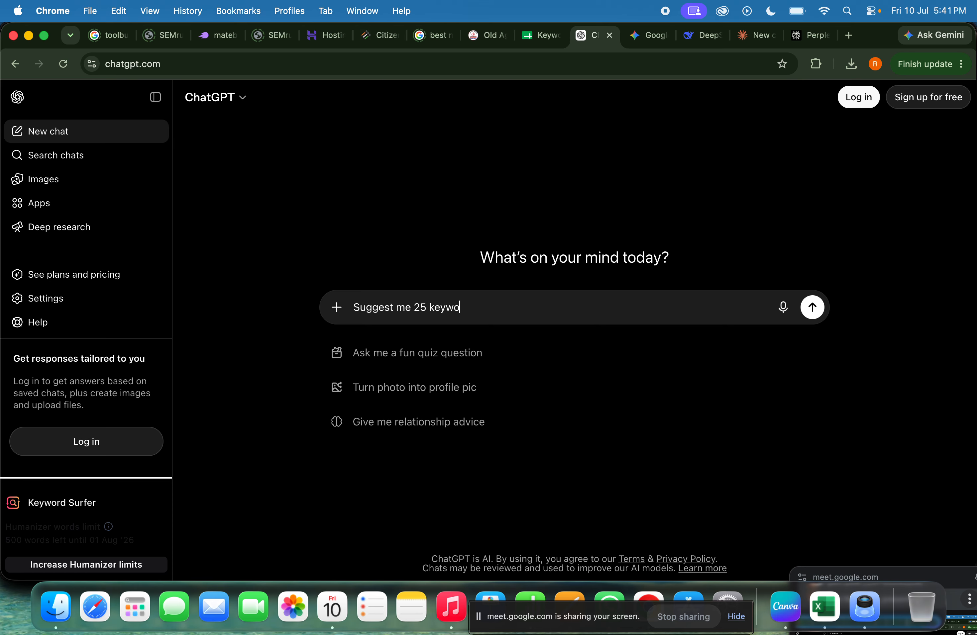
type("rds re")
type("lated t")
type("o ")
type("\"\"")
type("Digital")
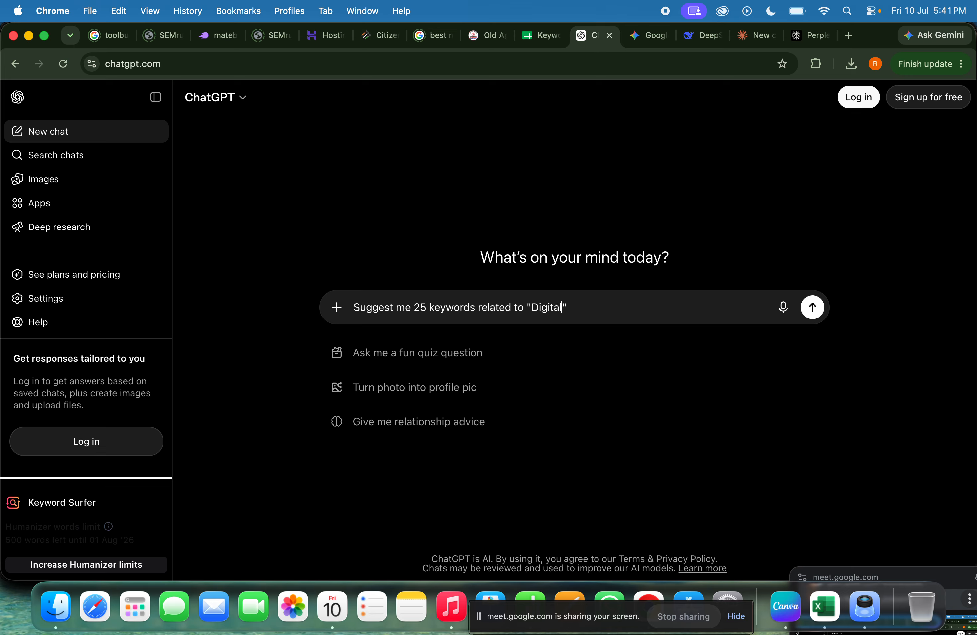
type(" marketing course in ")
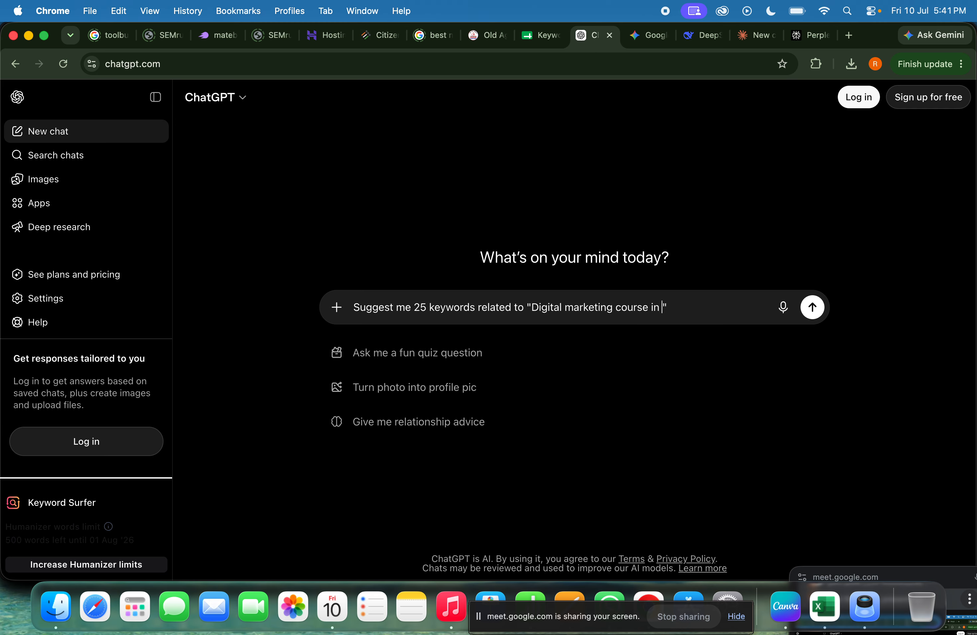
type("delhi")
Step: Extend the ChatGPT prompt with the requested metrics: "with search Volume, KD"
type("with")
type("search")
type(" z")
type("V")
key("BackSpace")
key("BackSpace")
type("Volume")
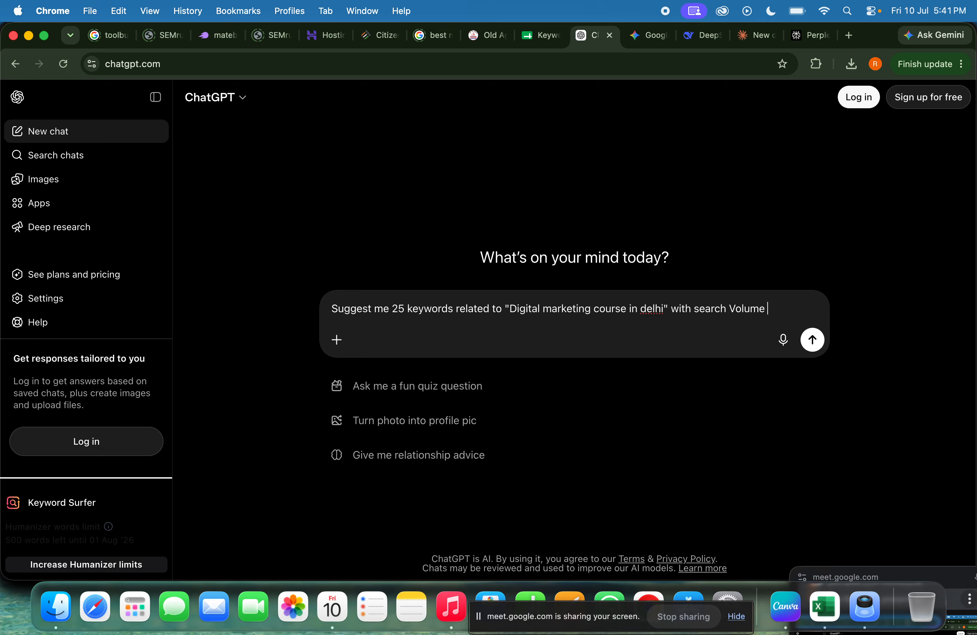
type(" , ")
type("K")
type("D")
Step: Complete the prompt's list of requested metrics with "Keyword competition, Keyword intent, Time Frame"
type(", Ke")
type("yword ")
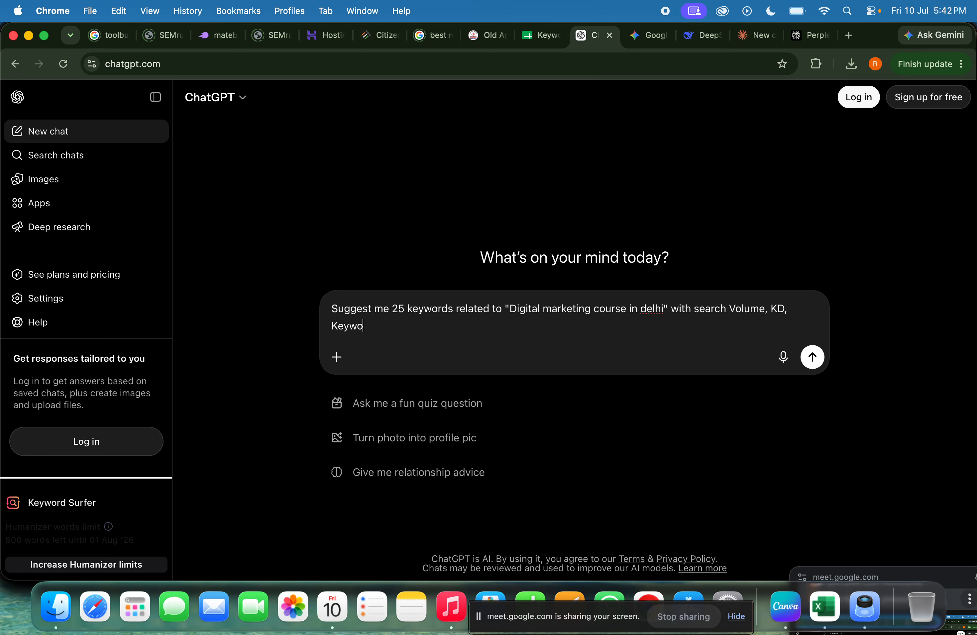
type("co")
key("BackSpace")
type("ompetition, Keyword i")
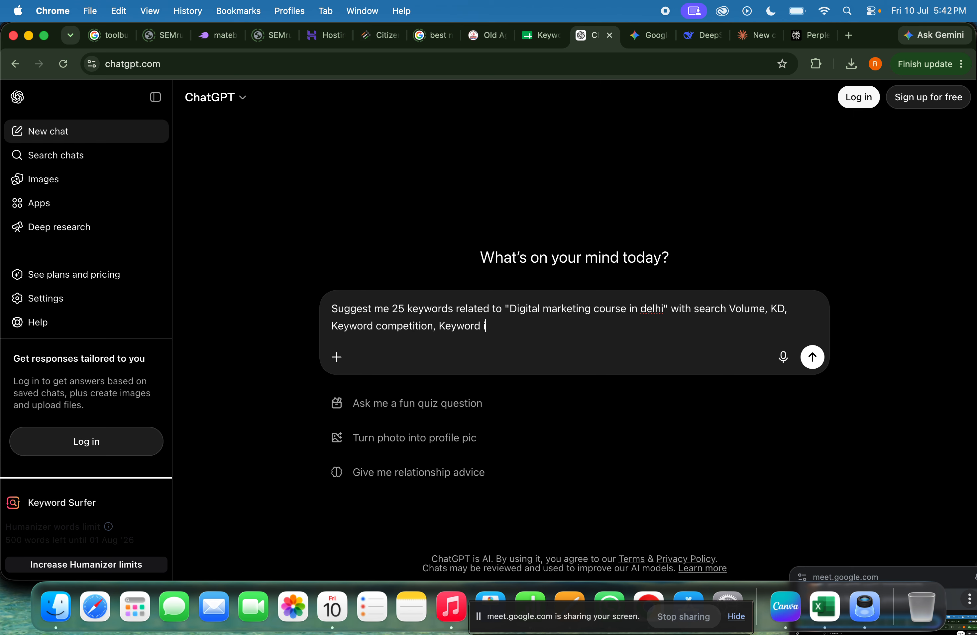
type("ntent")
type("Time Frame")
Step: Copy the whole keyword prompt for reuse and submit it to ChatGPT
key("super+a")
key("super+c")
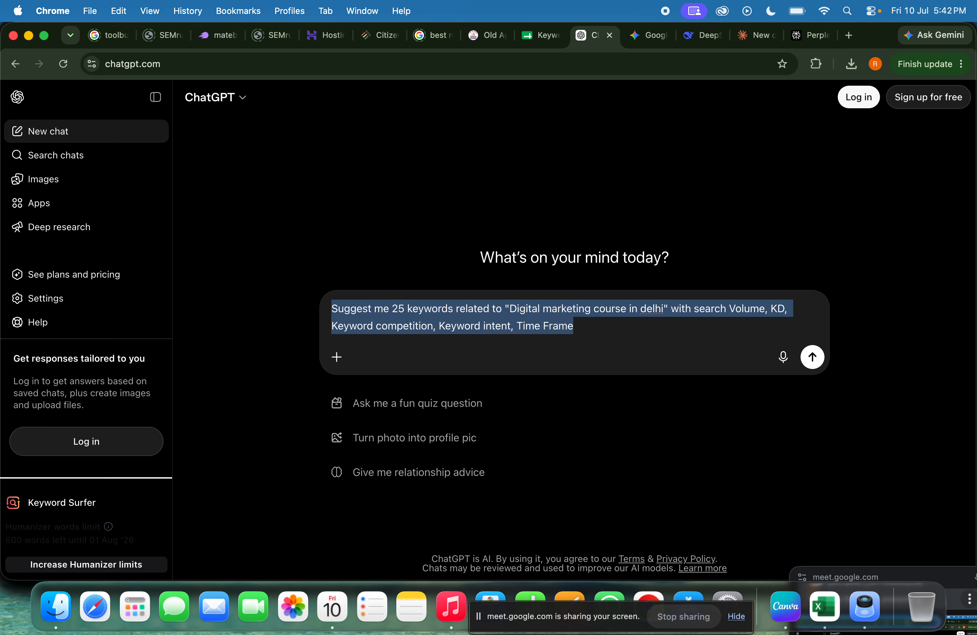
left_click(564, 350)
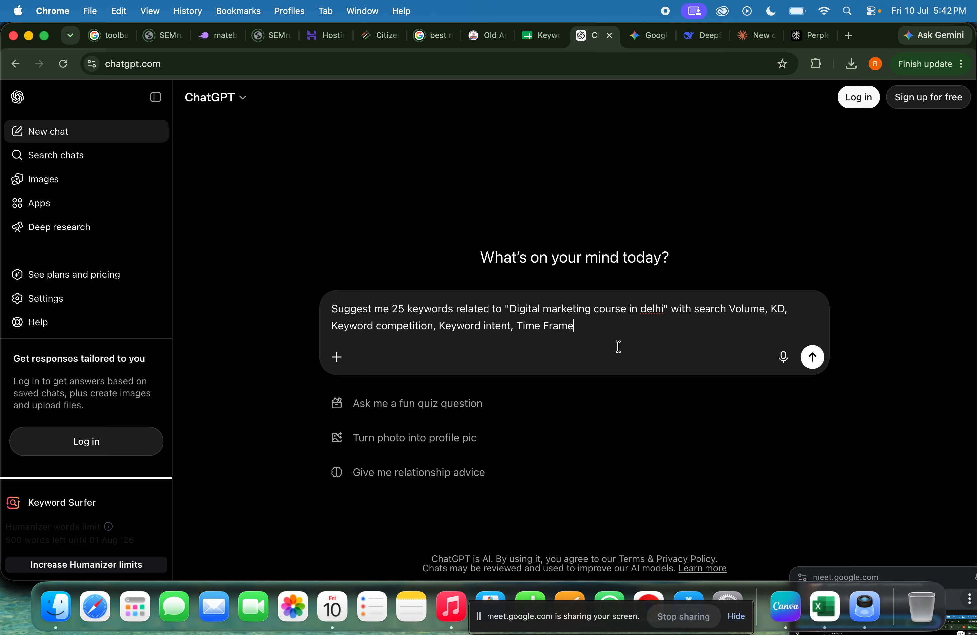
left_click(813, 357)
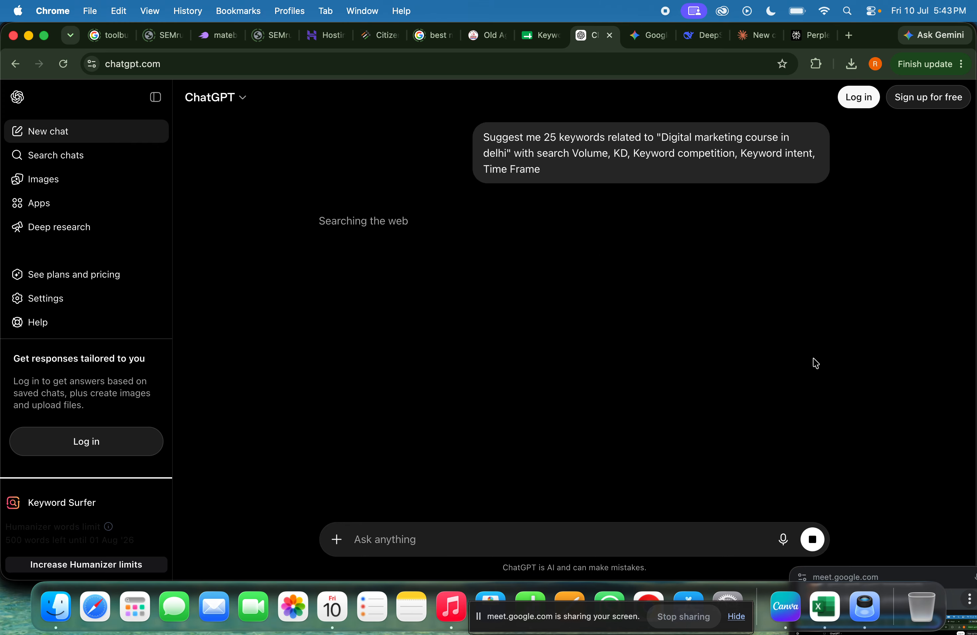
Step: Paste the copied keyword prompt into Gemini and submit it
left_click(636, 37)
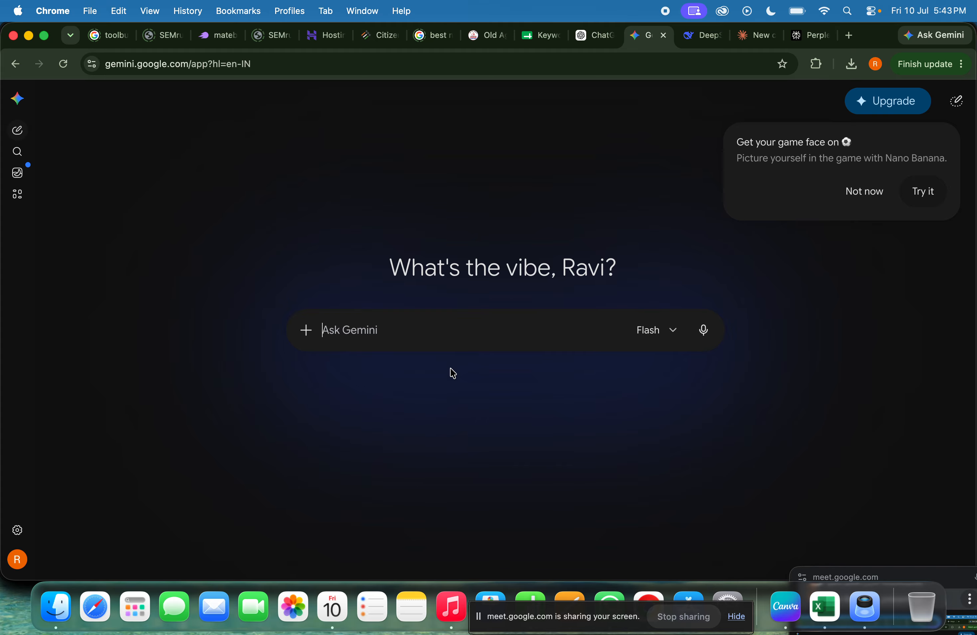
key("super+v")
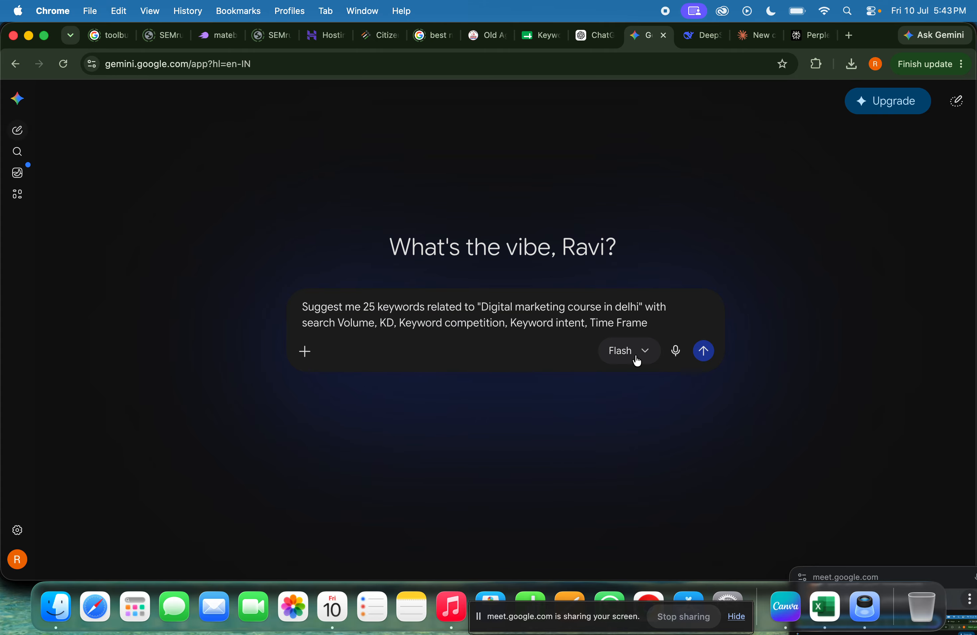
left_click(703, 351)
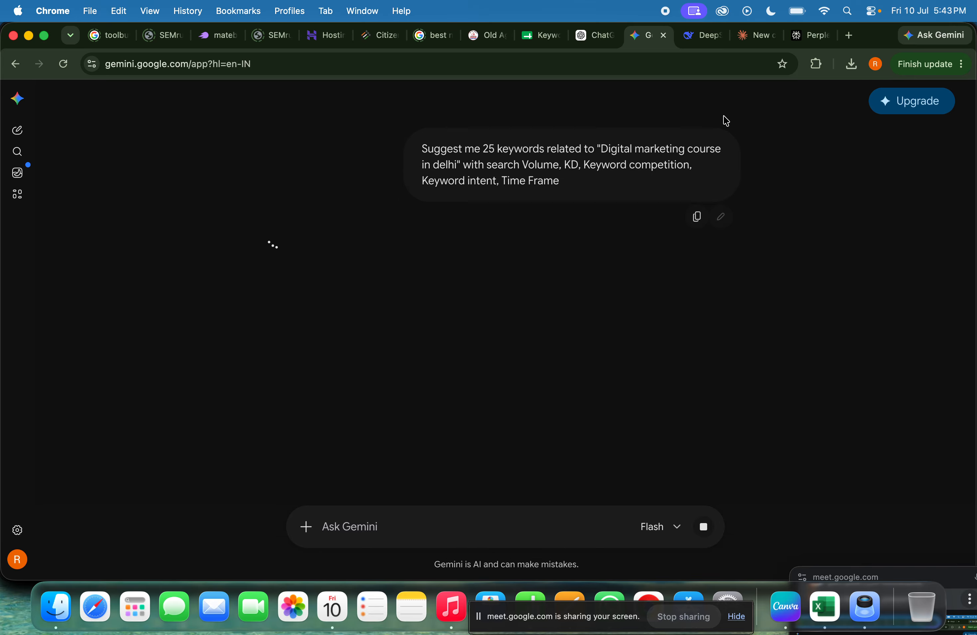
Step: Paste the same keyword prompt into the DeepSeek chat and send it
left_click(702, 36)
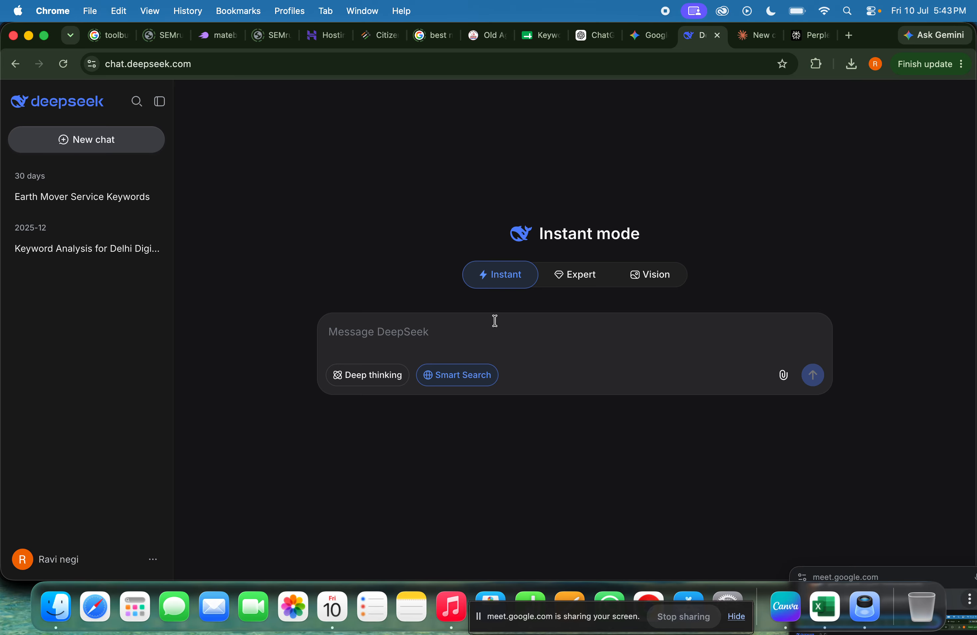
key("super+v")
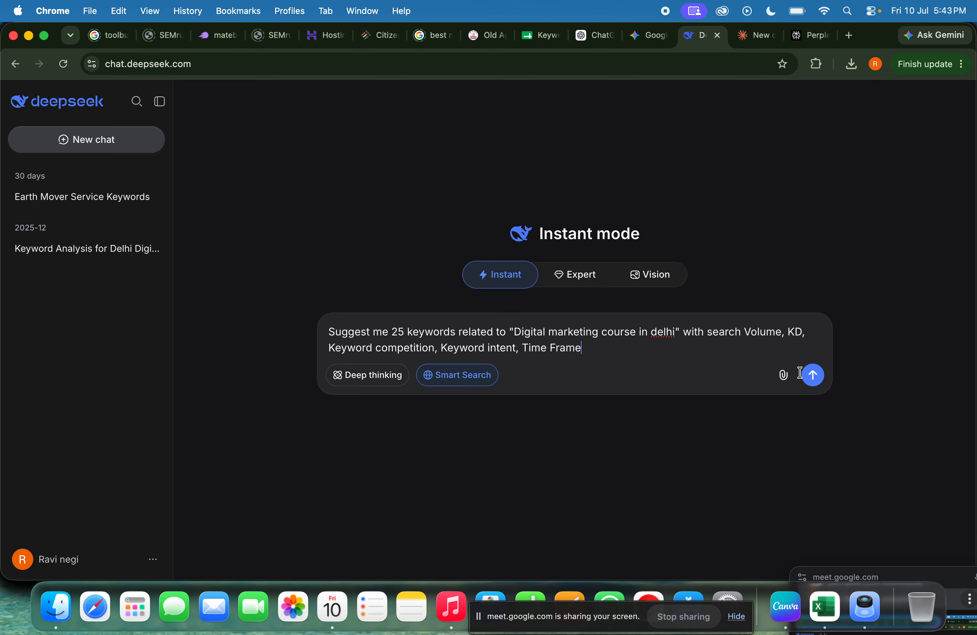
left_click(808, 381)
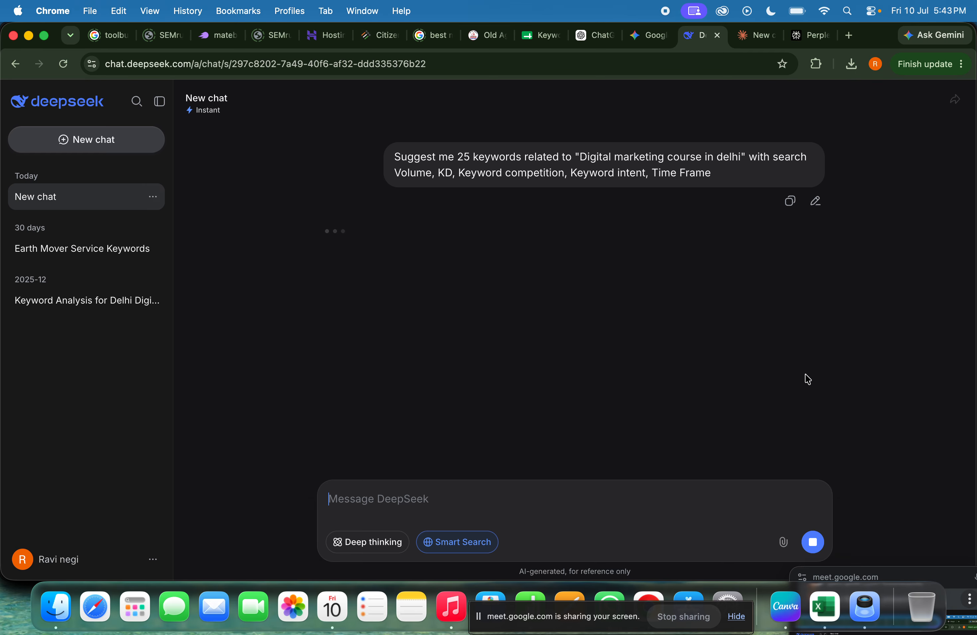
Step: Paste the copied keyword prompt into a new Claude chat and send it
left_click(756, 36)
key("super+v")
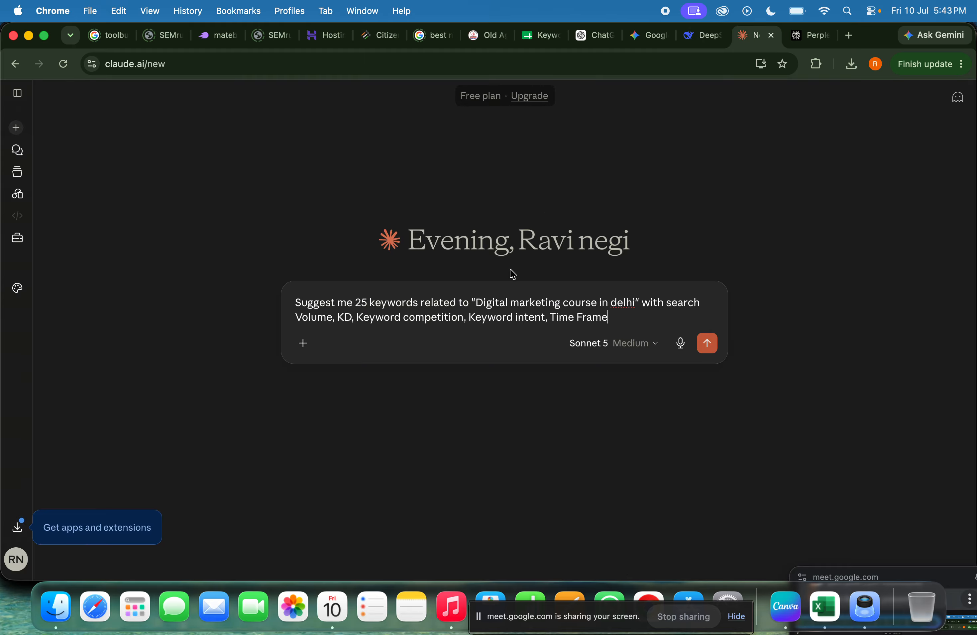
left_click(704, 345)
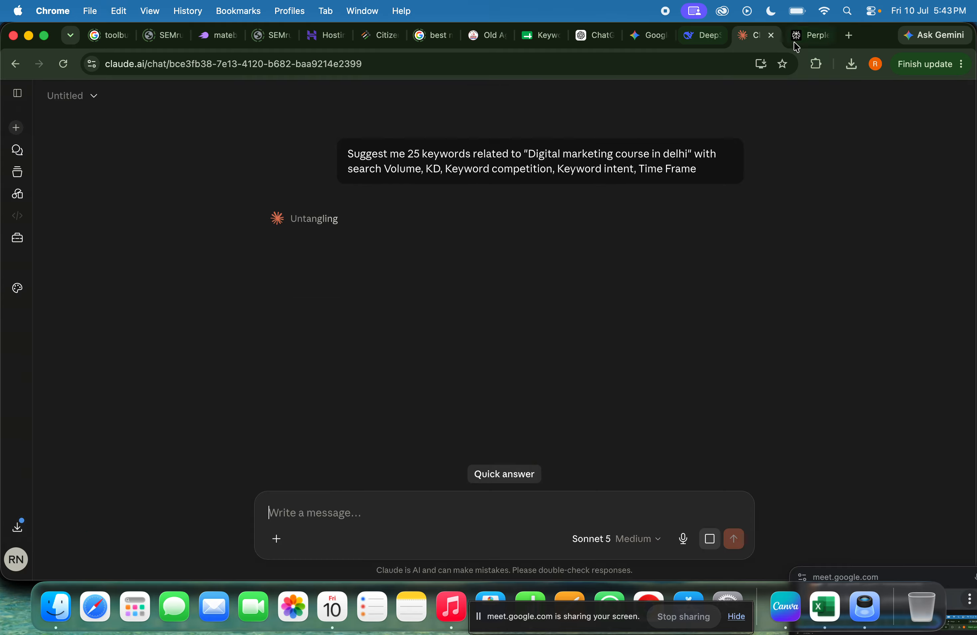
Step: Submit the copied keyword prompt to Perplexity and dismiss its Google sign-in prompt
left_click(810, 46)
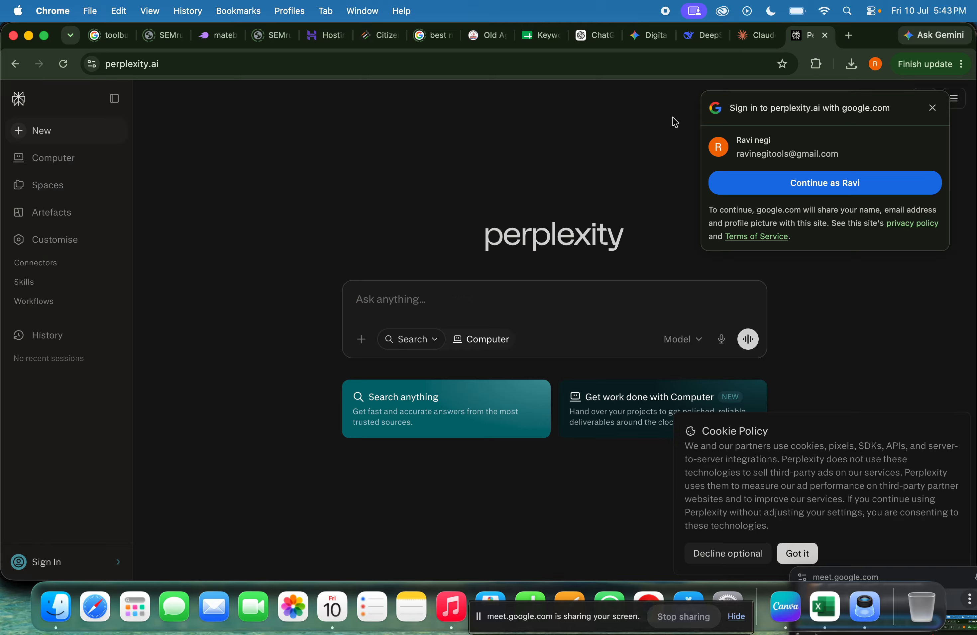
left_click(443, 303)
key("super+v")
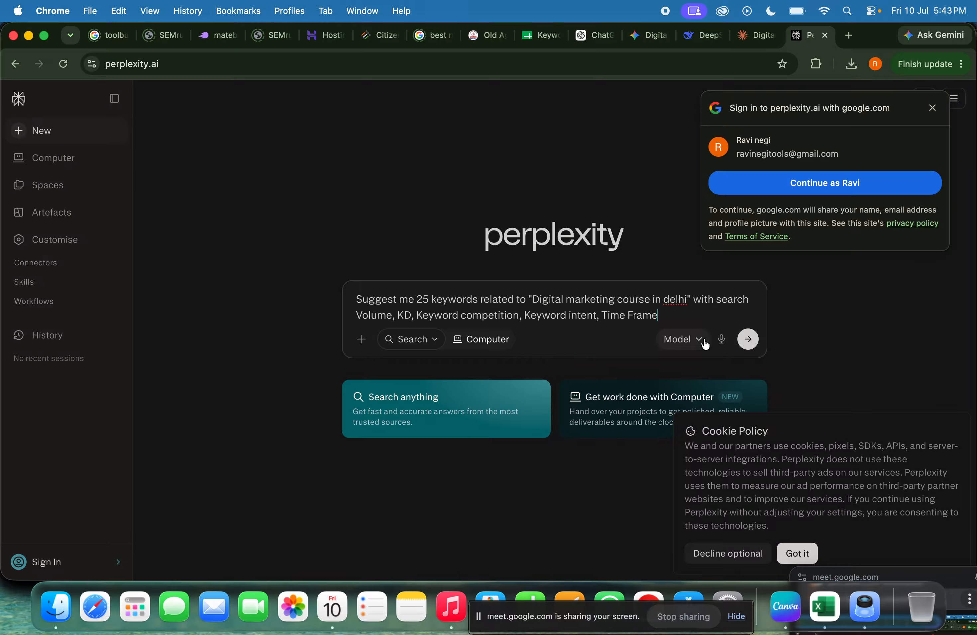
left_click(749, 342)
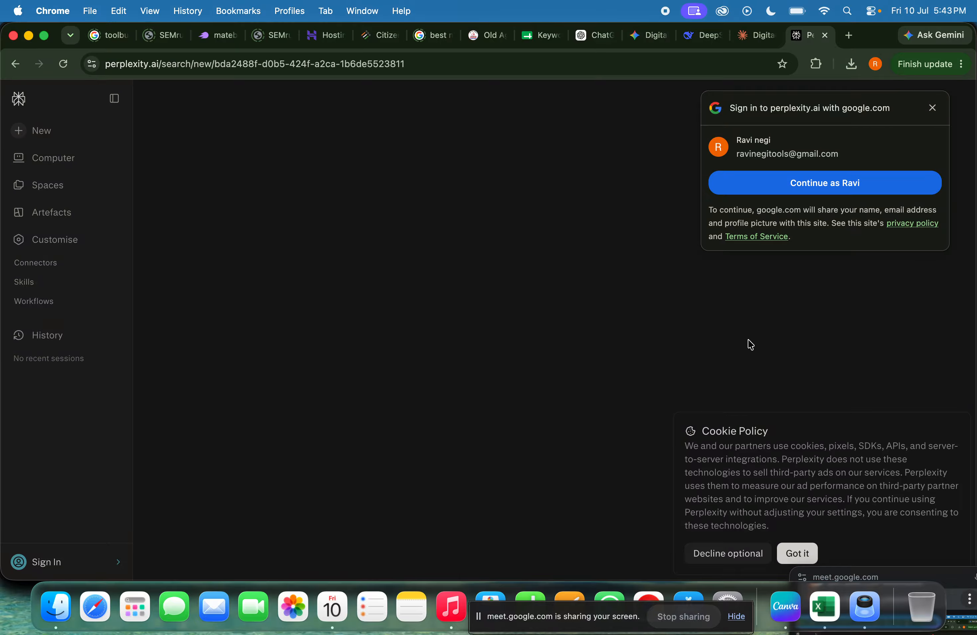
left_click(932, 107)
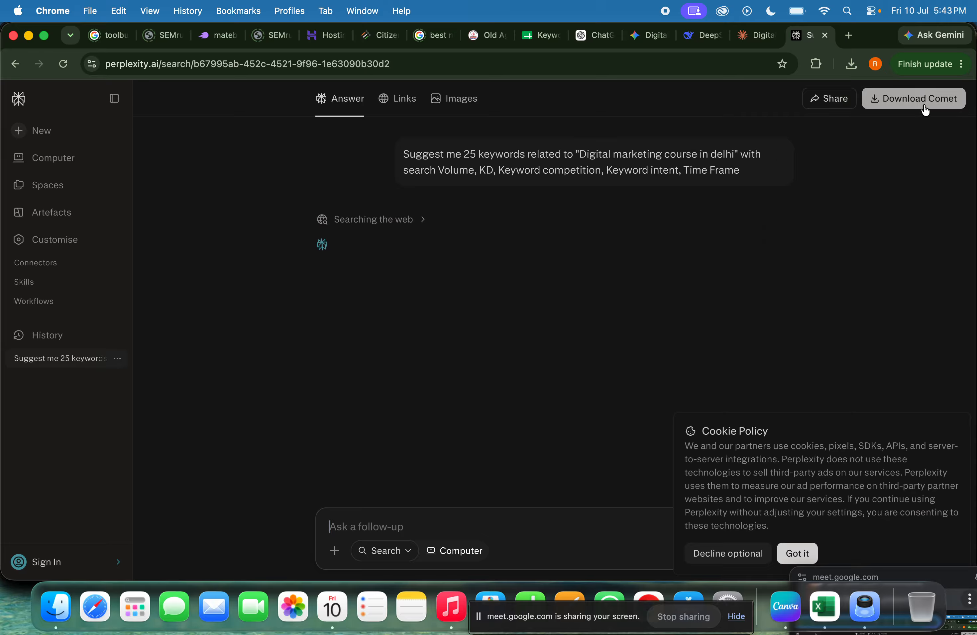
Step: Return to ChatGPT and review its full table of 25 suggested Delhi keywords, from the intro through the last row
left_click(584, 42)
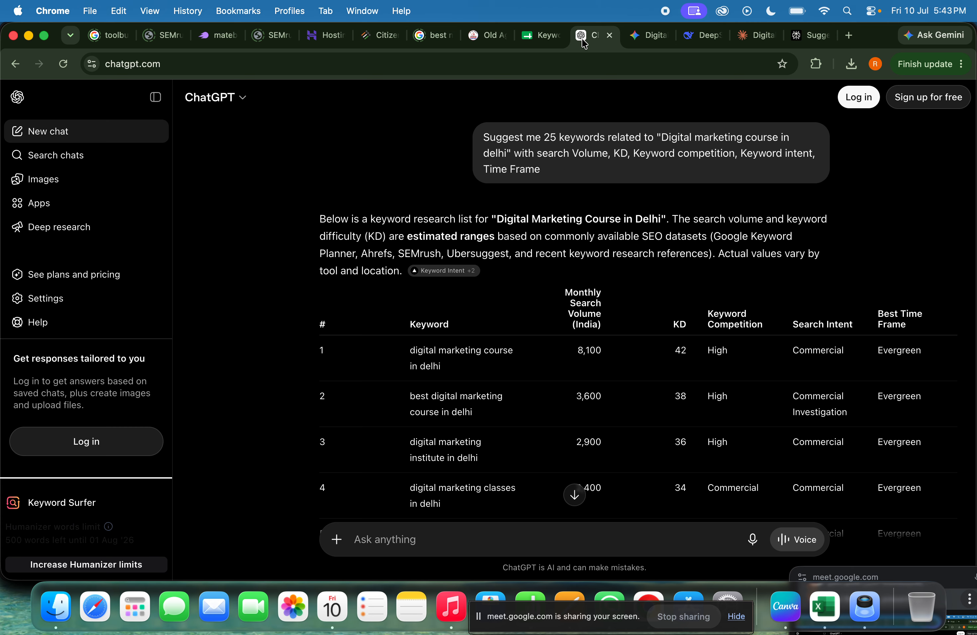
scroll(552, 290, "down", 1)
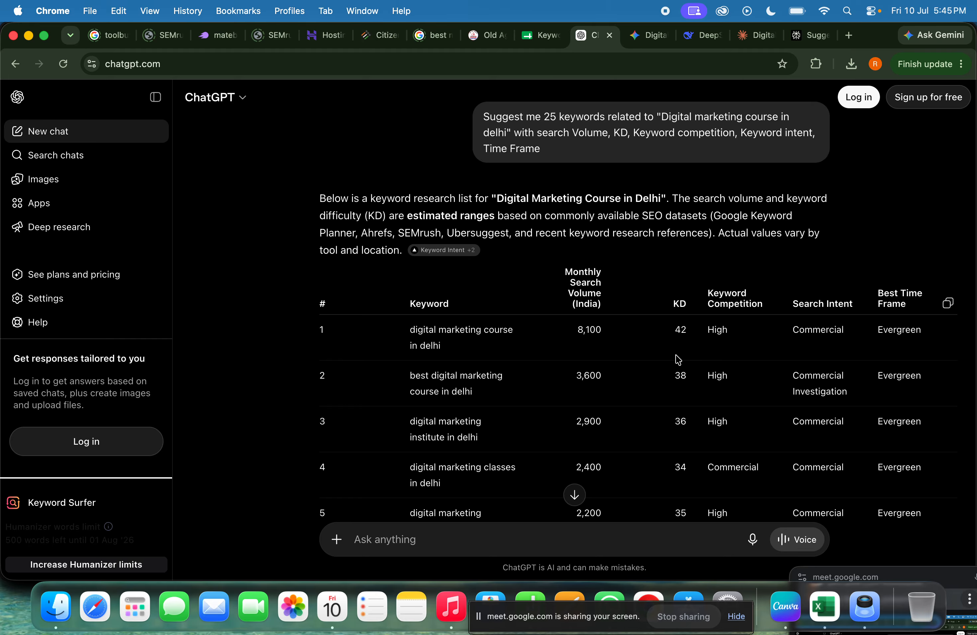
scroll(622, 423, "down", 3)
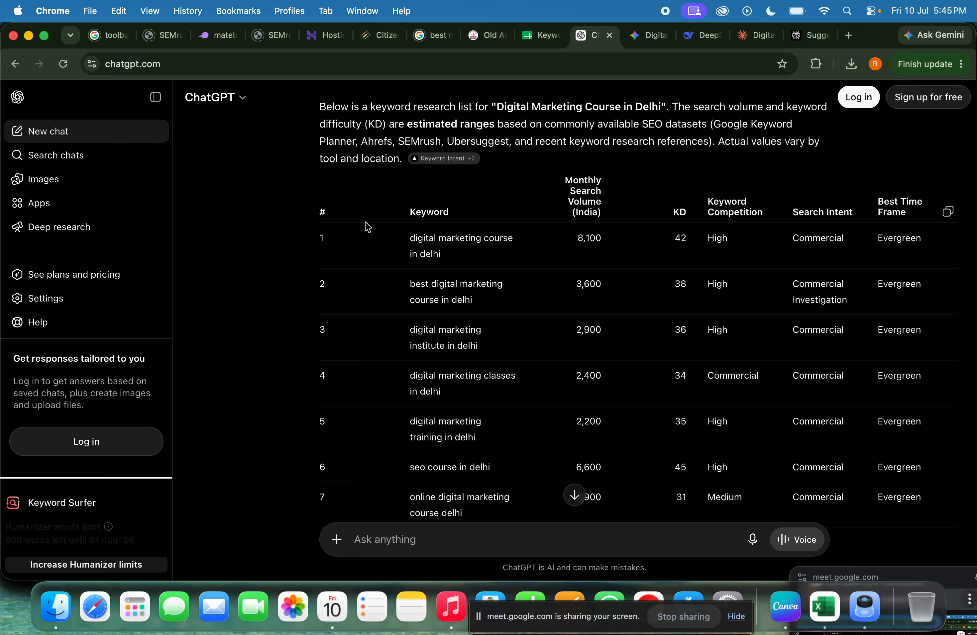
scroll(458, 251, "down", 10)
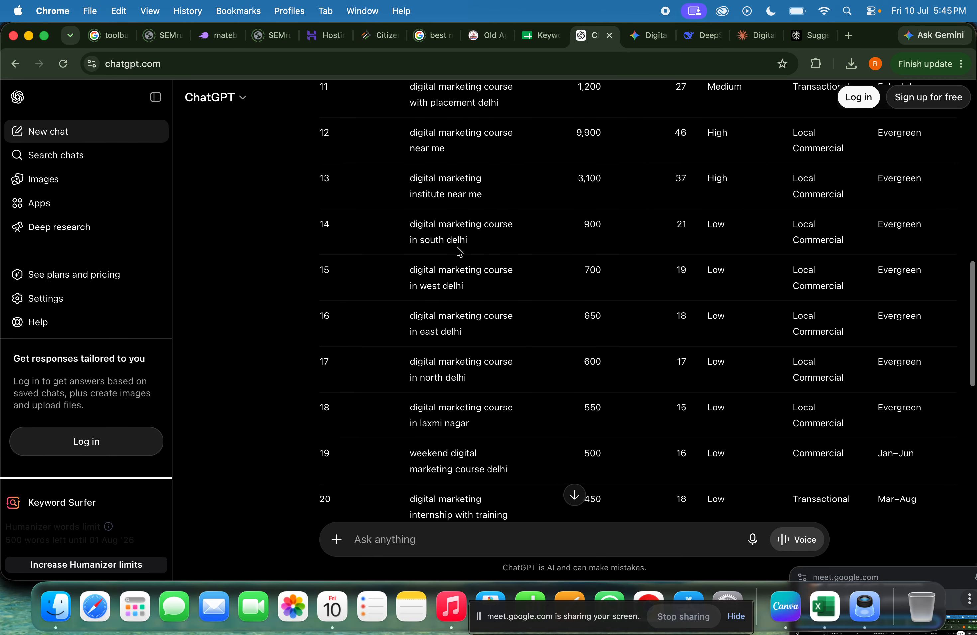
scroll(458, 252, "down", 7)
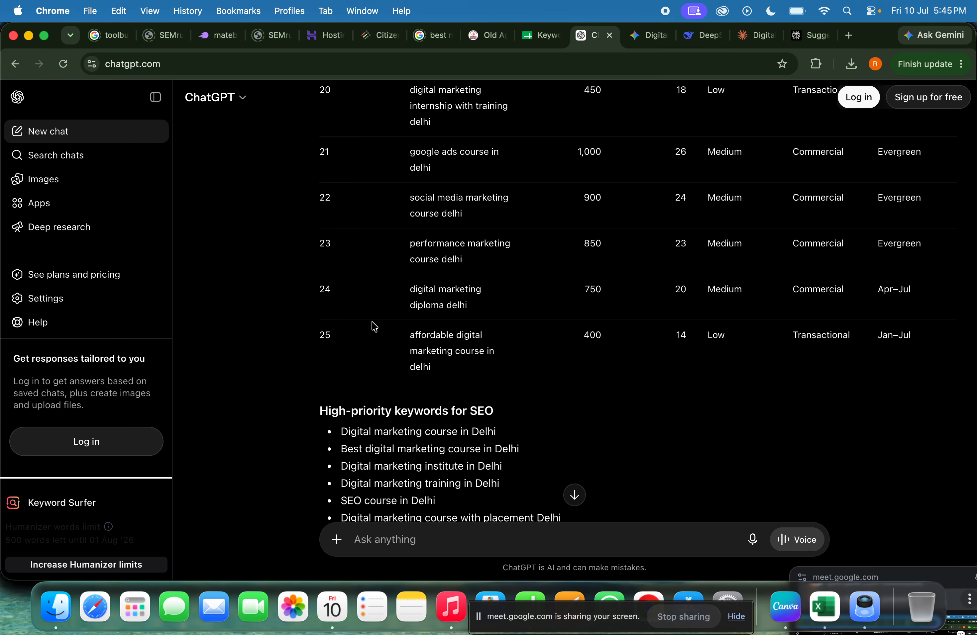
scroll(374, 326, "up", 18)
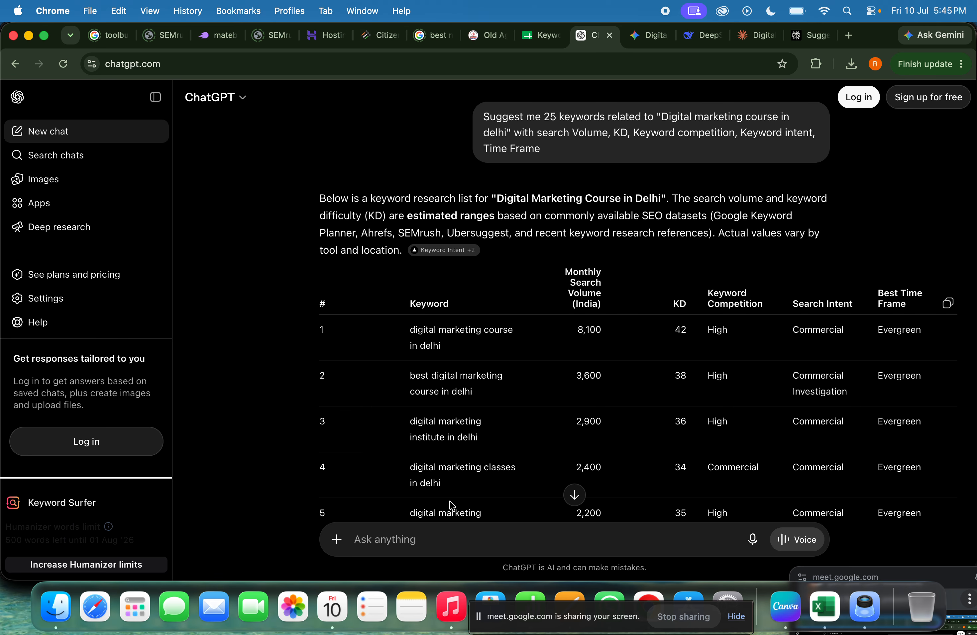
scroll(452, 507, "down", 2)
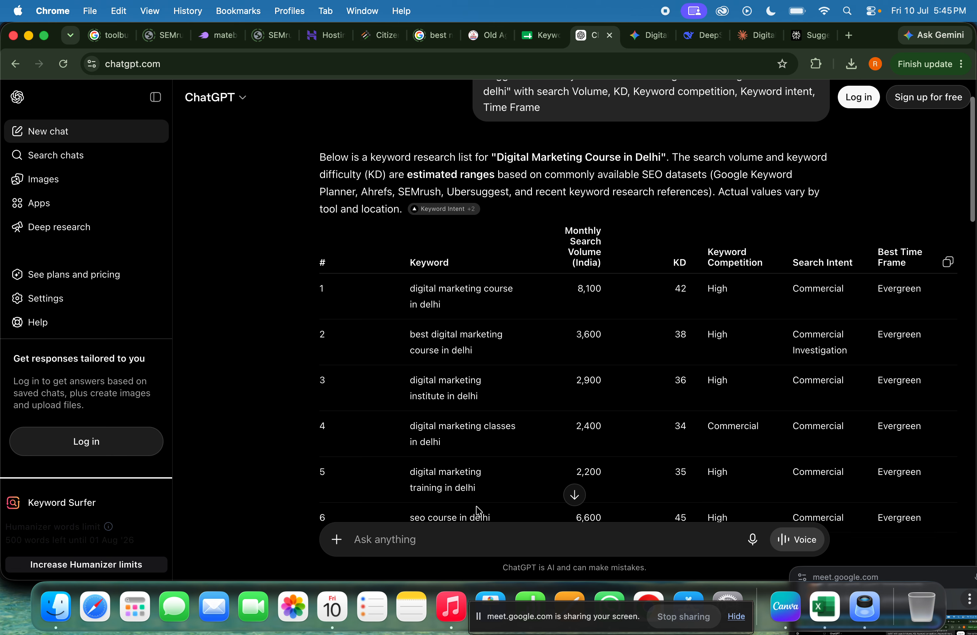
scroll(478, 511, "down", 1)
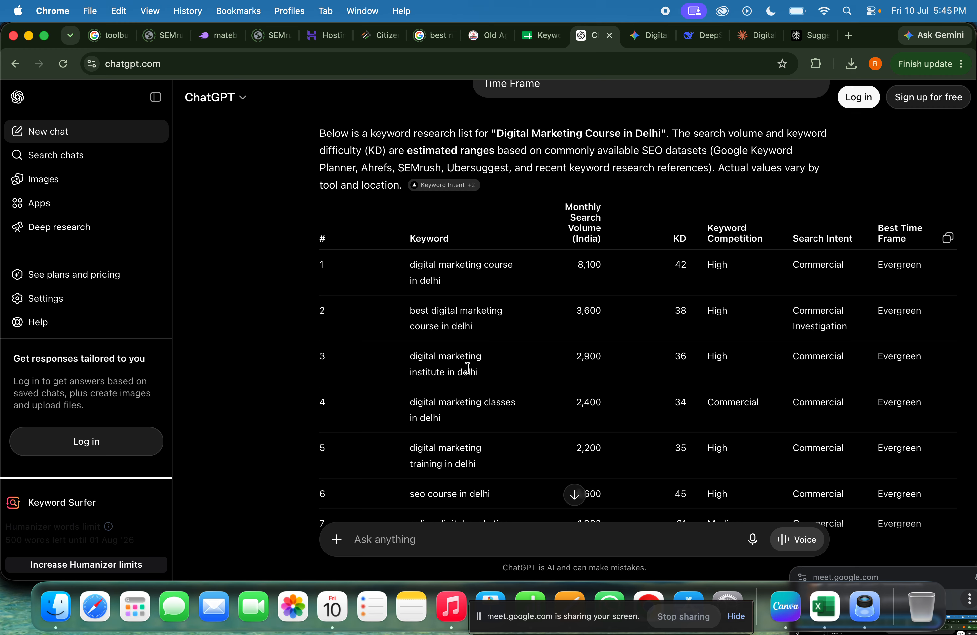
scroll(467, 367, "up", 1)
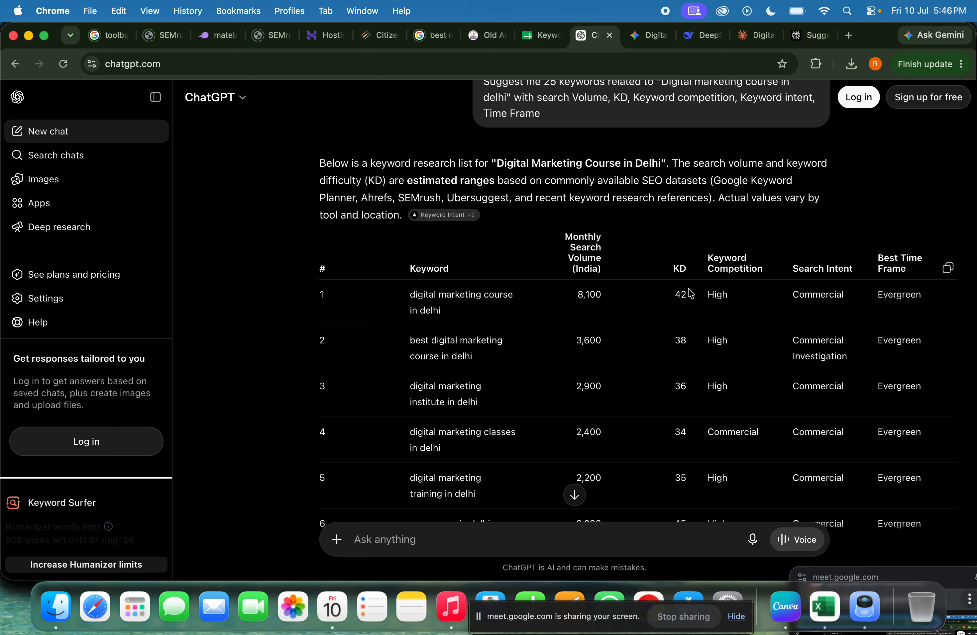
Step: Examine the KD column of ChatGPT's keyword table down to the row for "affordable digital marketing course in delhi"
scroll(694, 347, "down", 5)
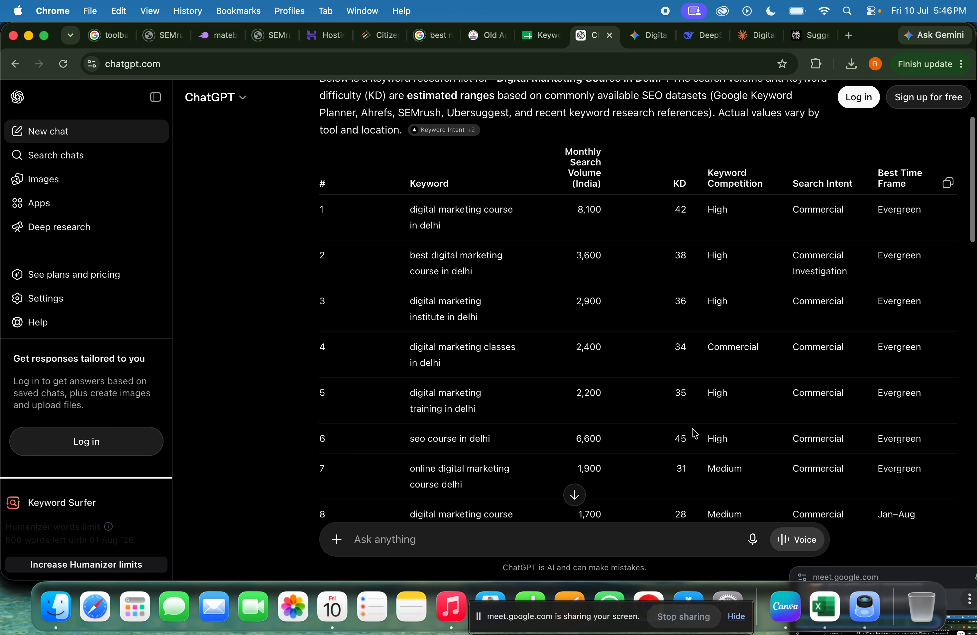
scroll(689, 431, "down", 6)
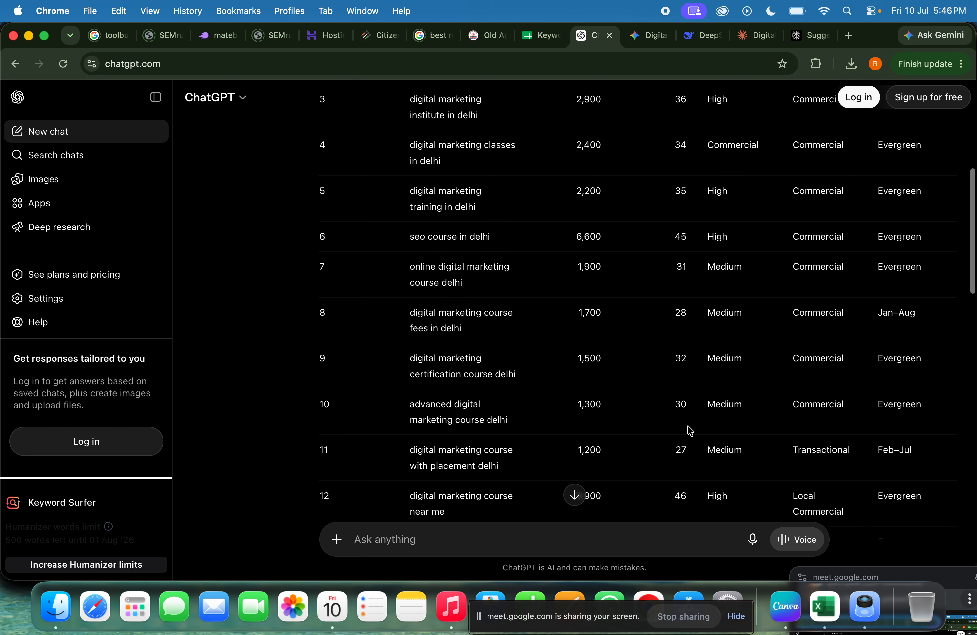
scroll(673, 413, "down", 3)
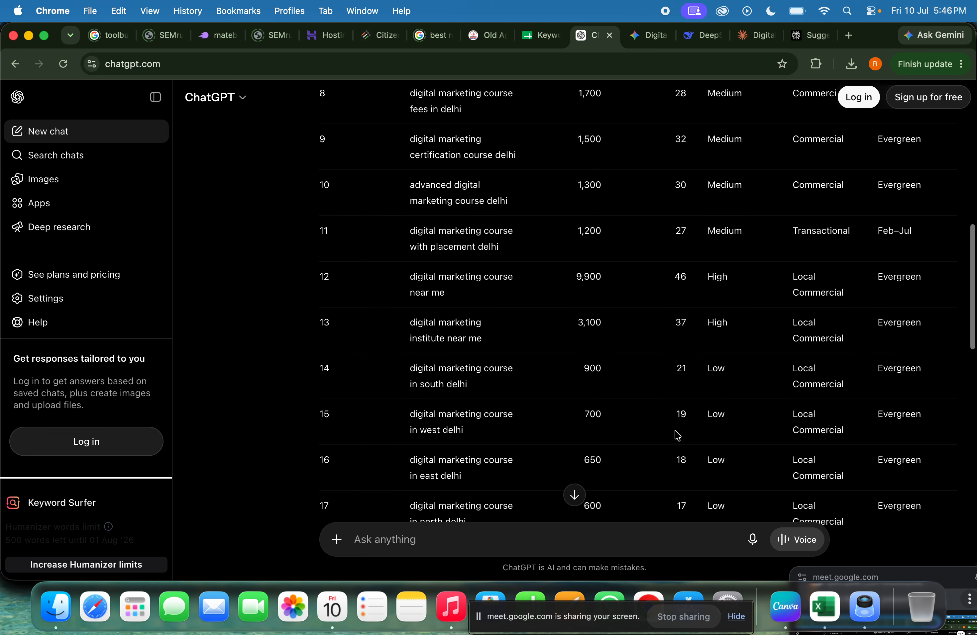
scroll(674, 437, "down", 7)
scroll(676, 443, "down", 9)
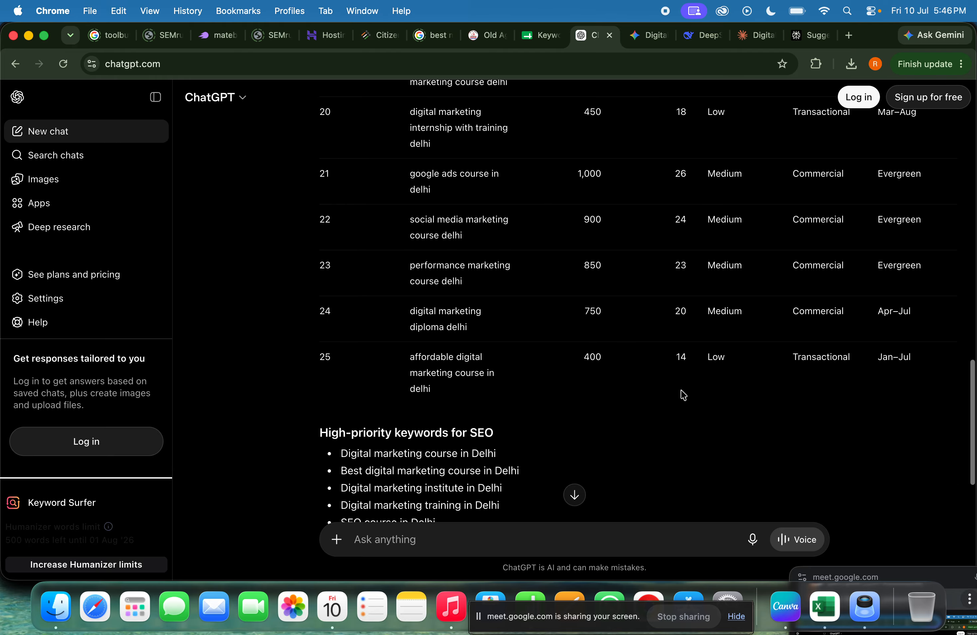
left_click_drag(694, 364, 682, 360)
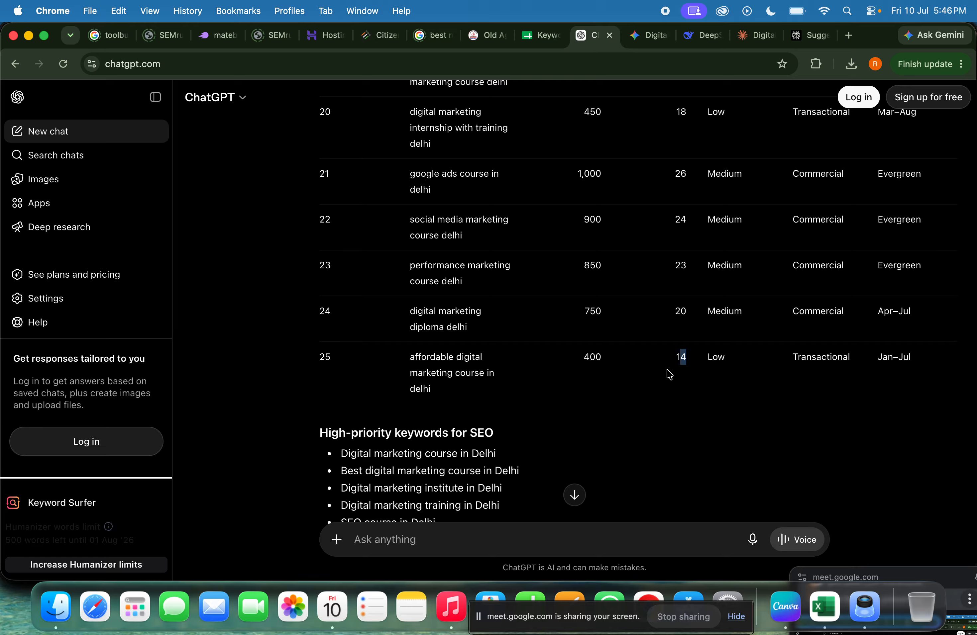
Step: Examine the keyword competition ratings in ChatGPT's table and compare them with the search volumes of the area-specific keywords
scroll(669, 374, "up", 15)
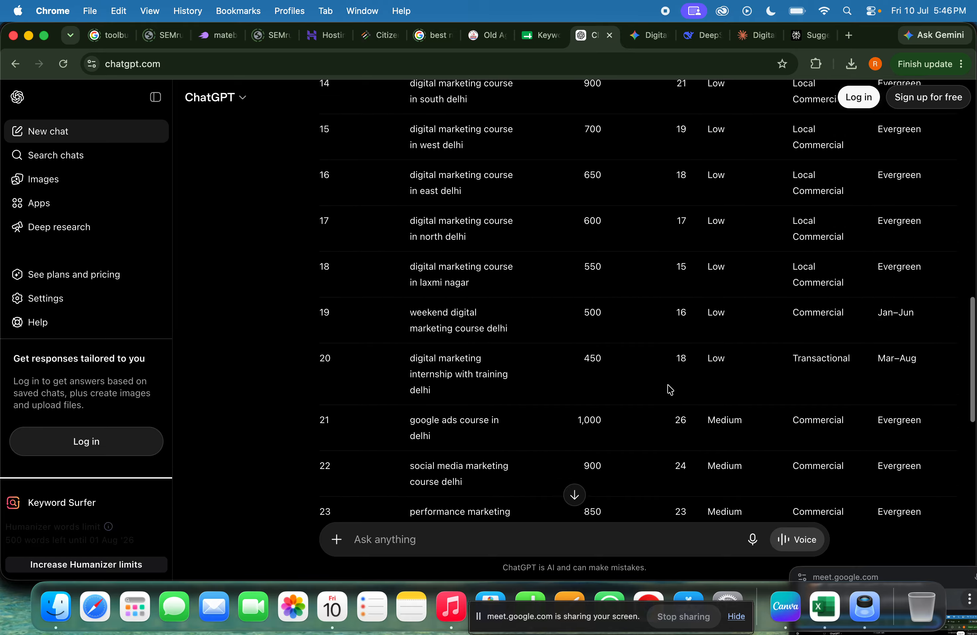
scroll(670, 389, "up", 5)
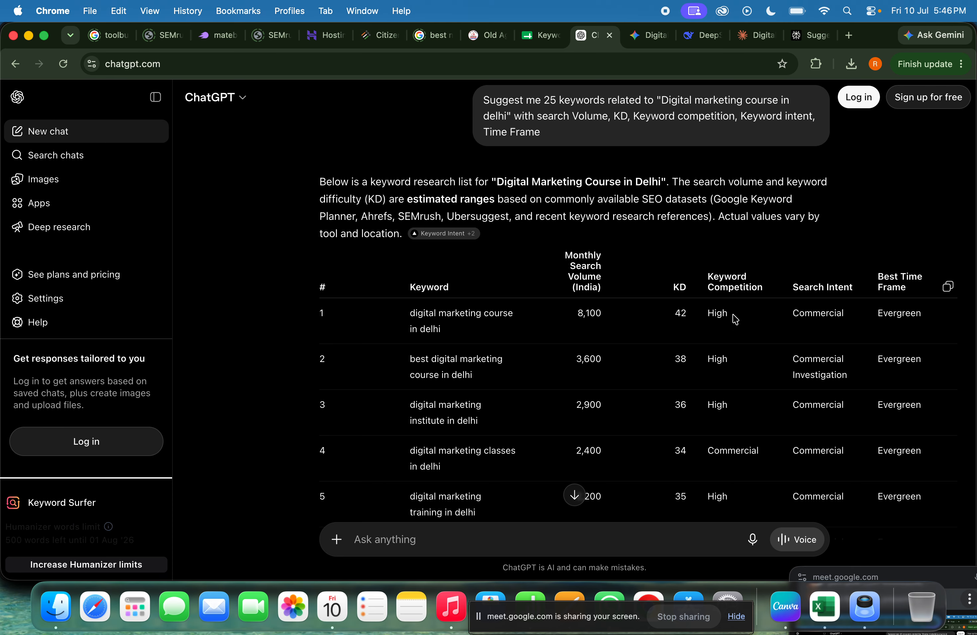
scroll(744, 398, "down", 3)
scroll(745, 399, "down", 10)
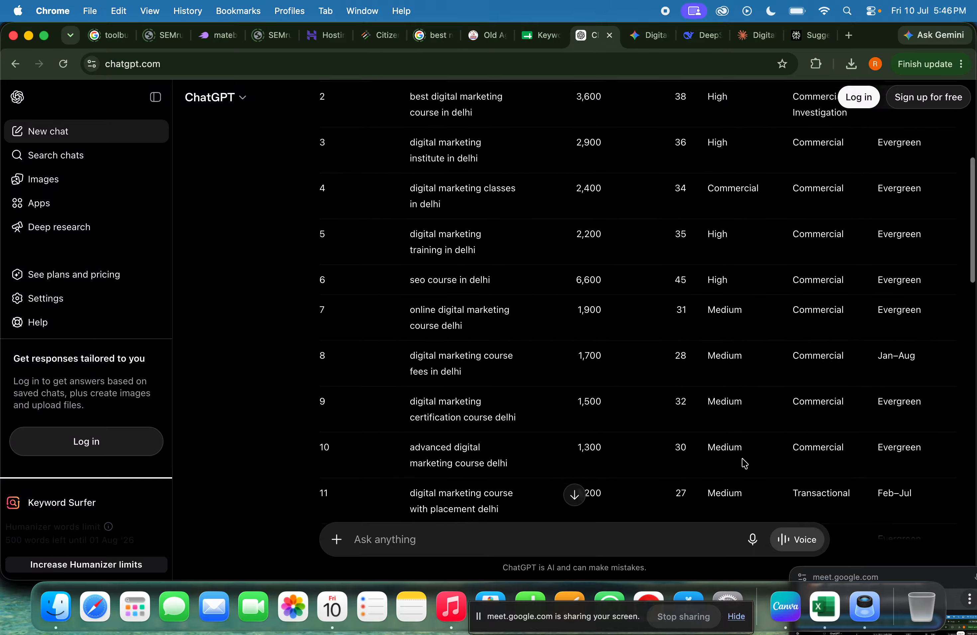
scroll(741, 460, "down", 12)
scroll(720, 413, "down", 3)
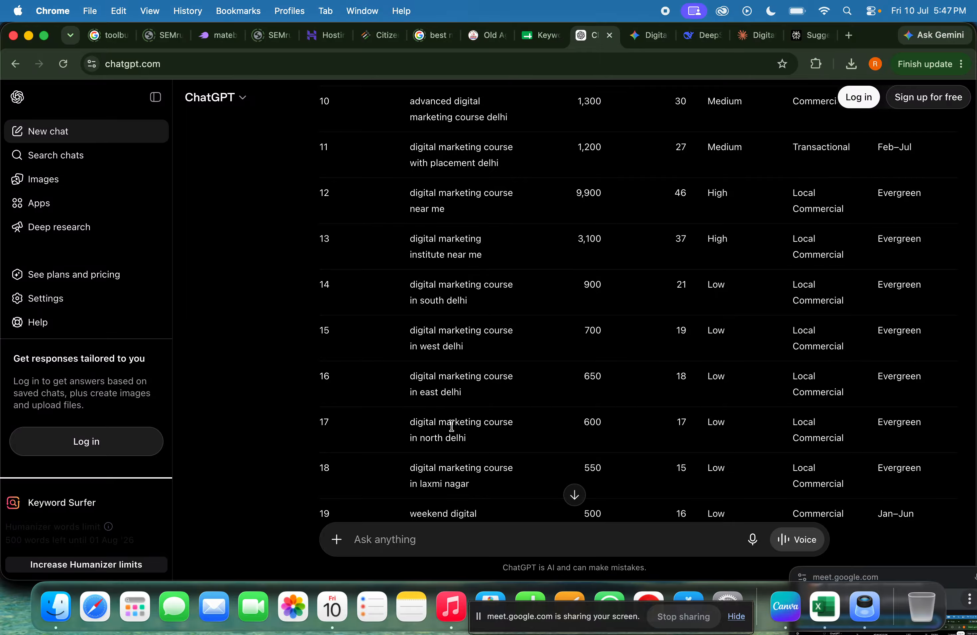
scroll(460, 464, "down", 3)
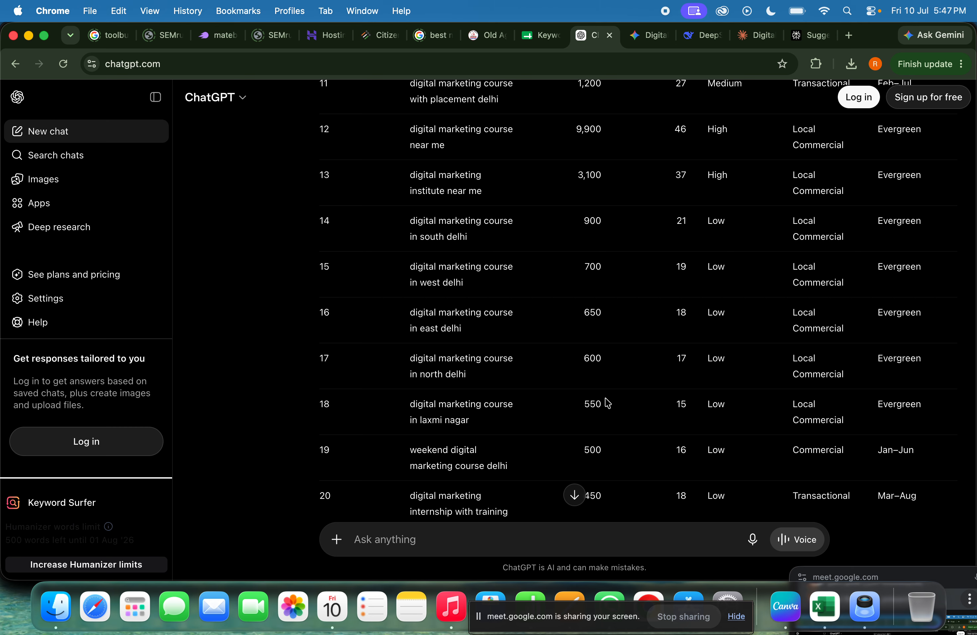
scroll(601, 378, "up", 3)
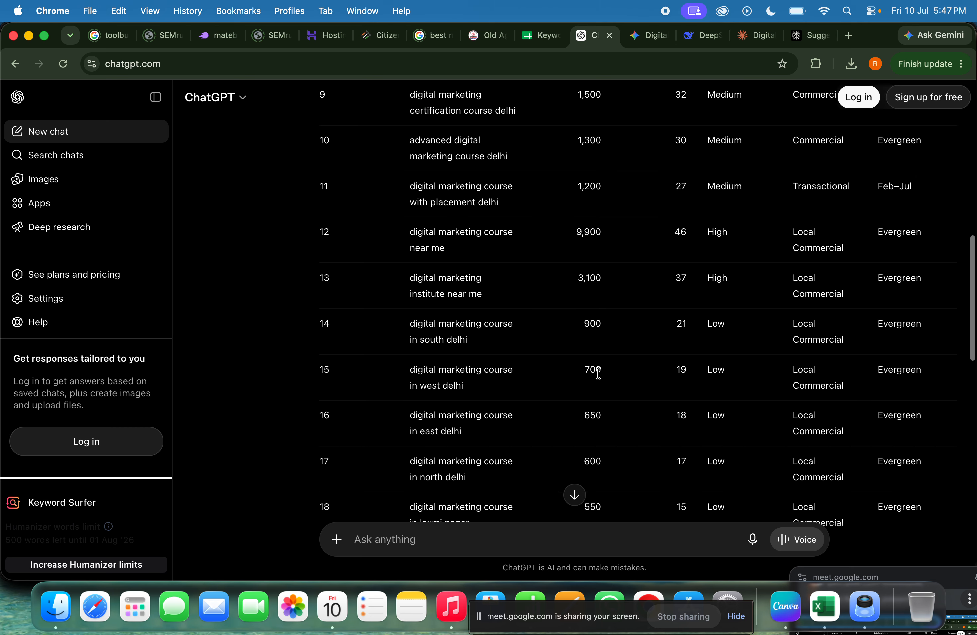
scroll(505, 464, "down", 2)
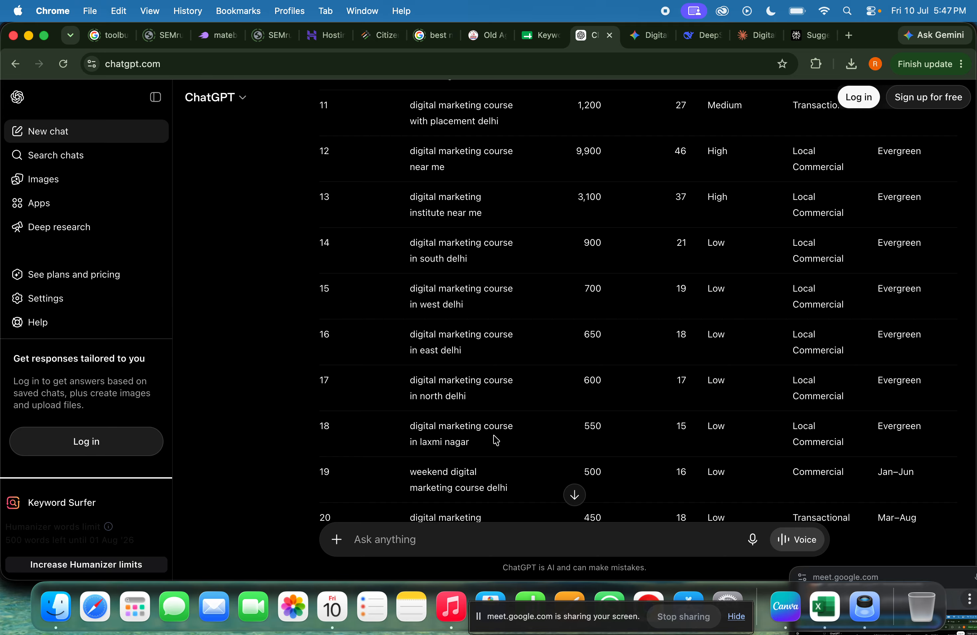
Step: Examine the Search Intent column of ChatGPT's table, comparing commercial, transactional and local commercial keywords
scroll(683, 330, "up", 10)
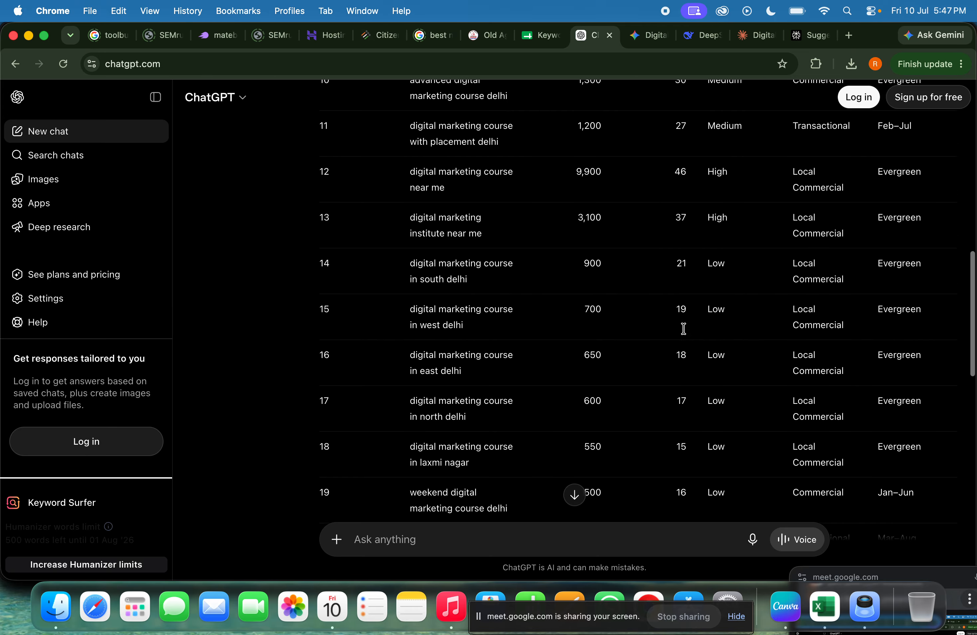
scroll(760, 238, "up", 5)
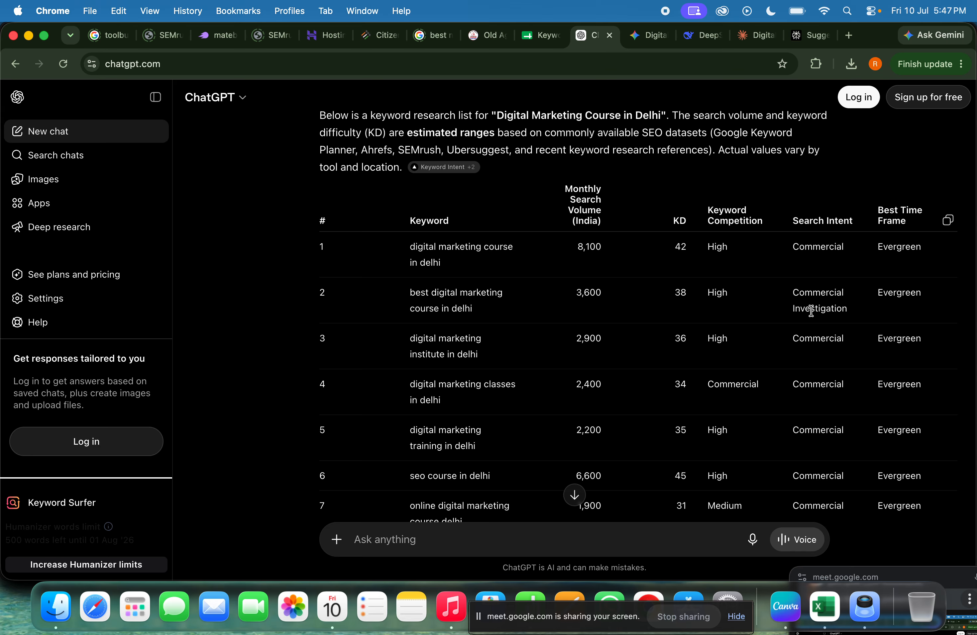
scroll(811, 311, "down", 3)
scroll(847, 357, "down", 3)
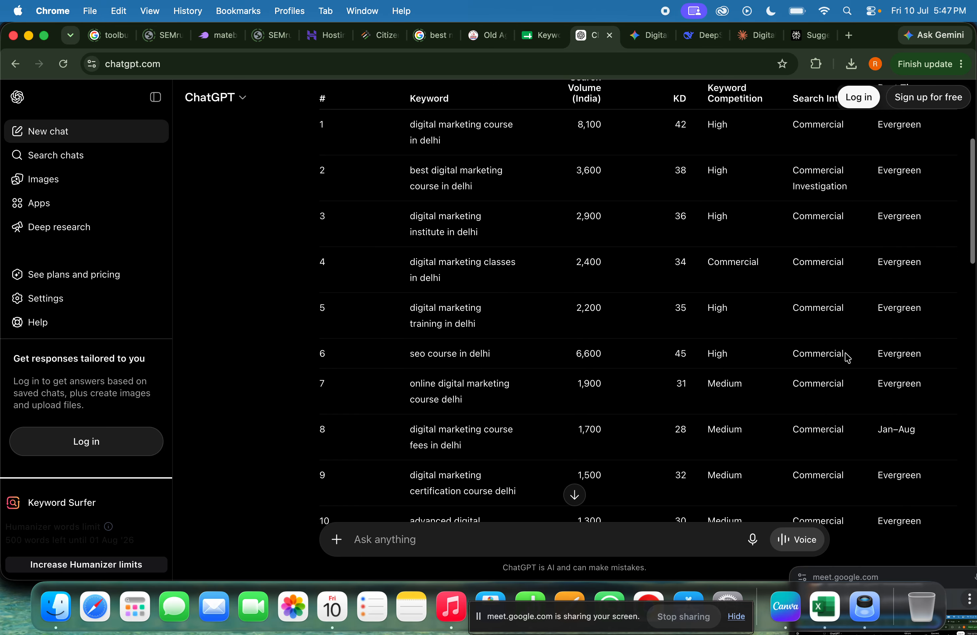
scroll(846, 357, "down", 1)
scroll(826, 402, "down", 1)
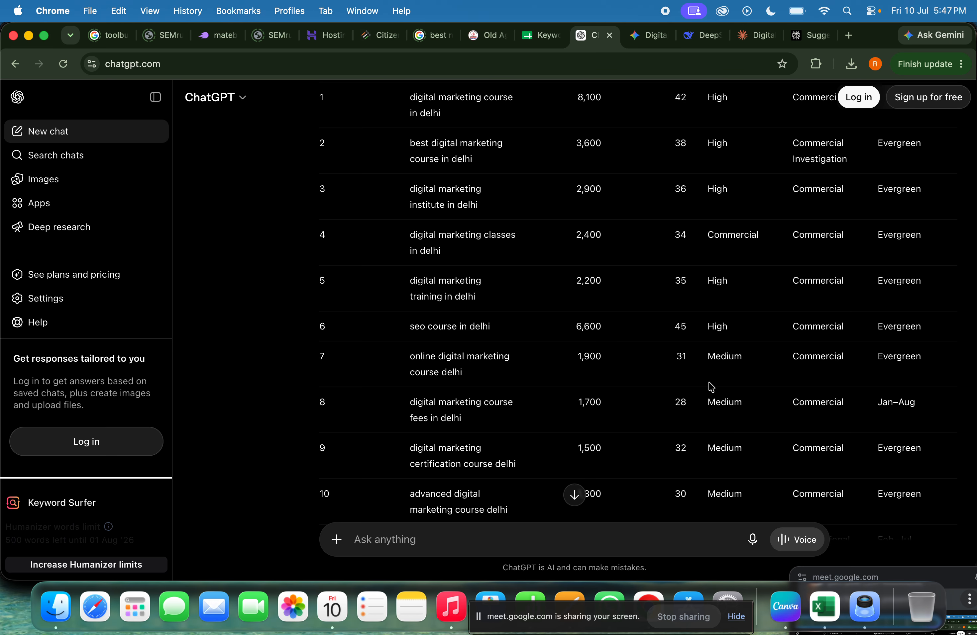
scroll(831, 439, "down", 10)
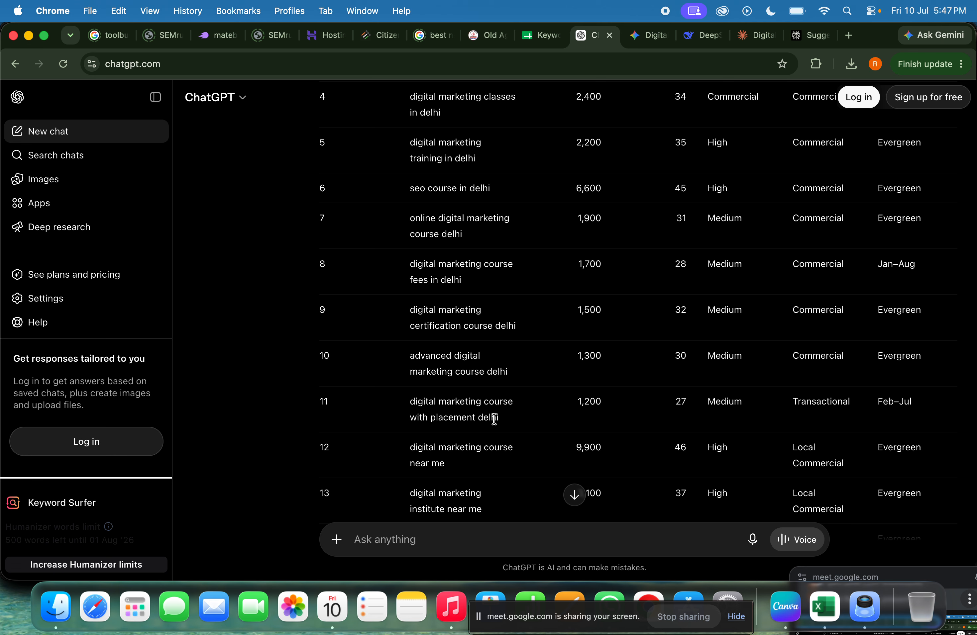
scroll(829, 425, "down", 3)
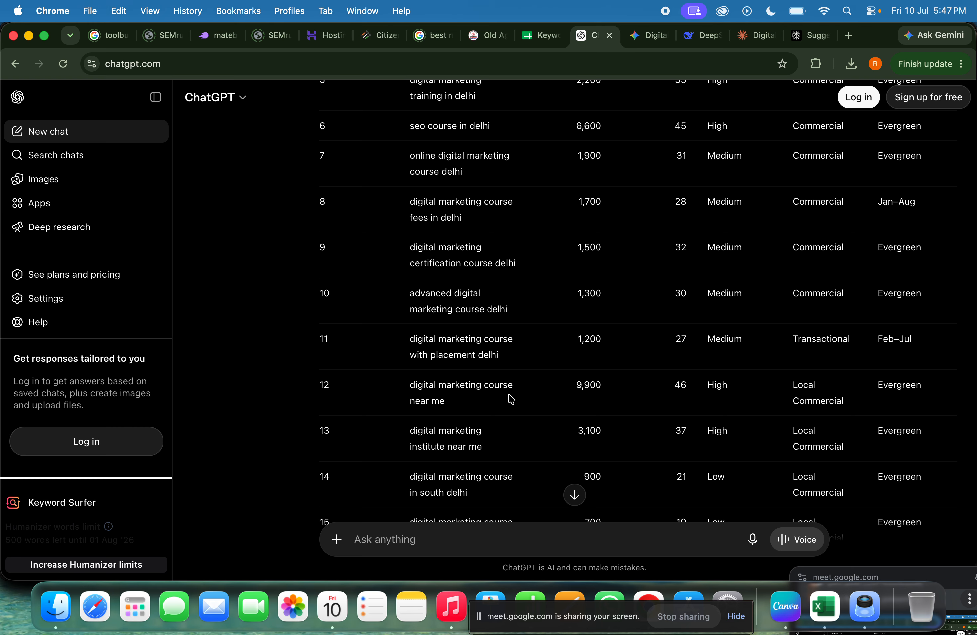
scroll(820, 466, "down", 5)
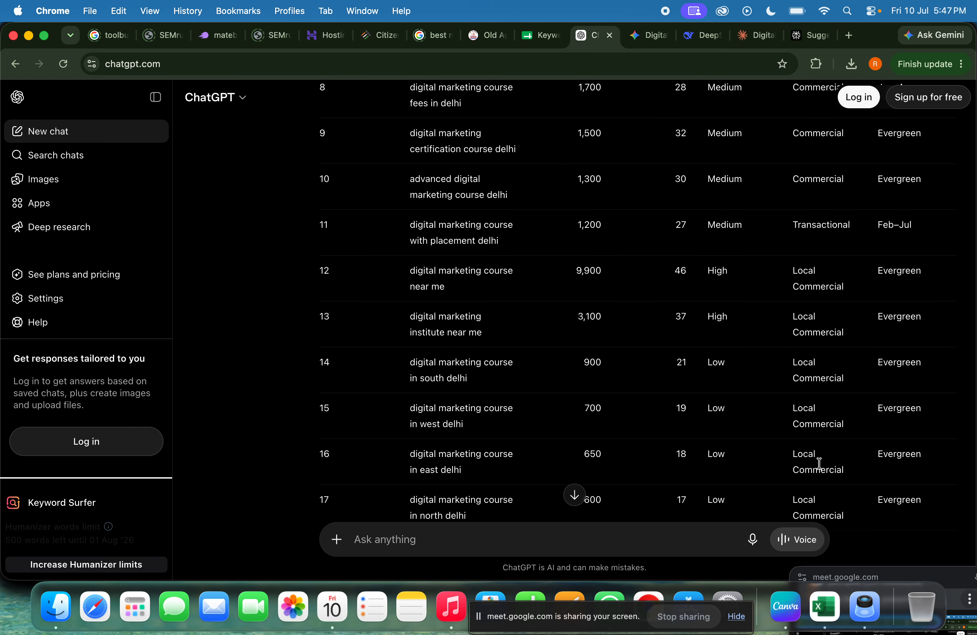
scroll(818, 427, "down", 10)
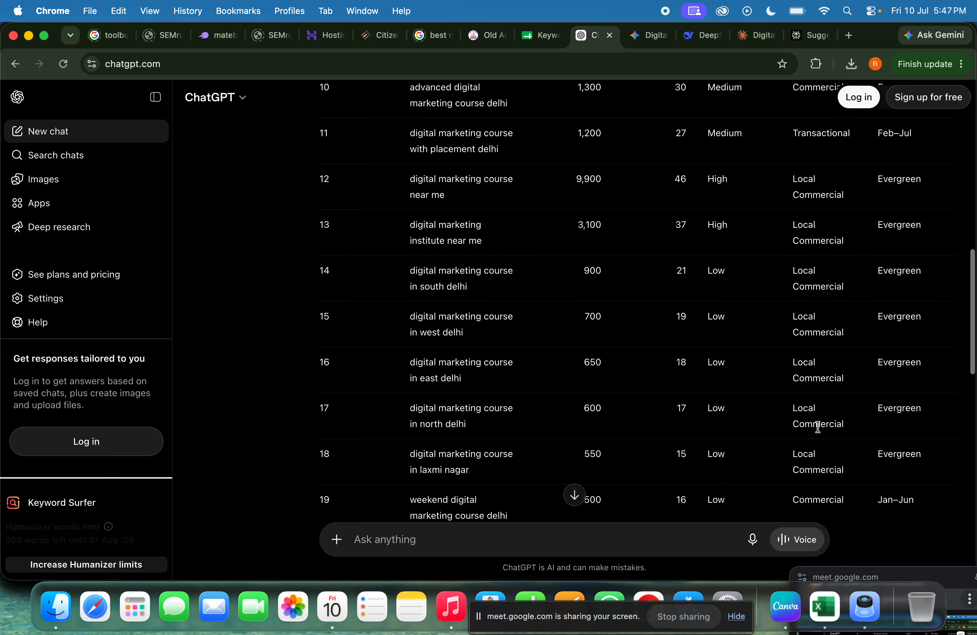
Step: Examine the Best Time Frame column of ChatGPT's keyword table, comparing evergreen keywords with those limited to specific months
scroll(822, 439, "down", 11)
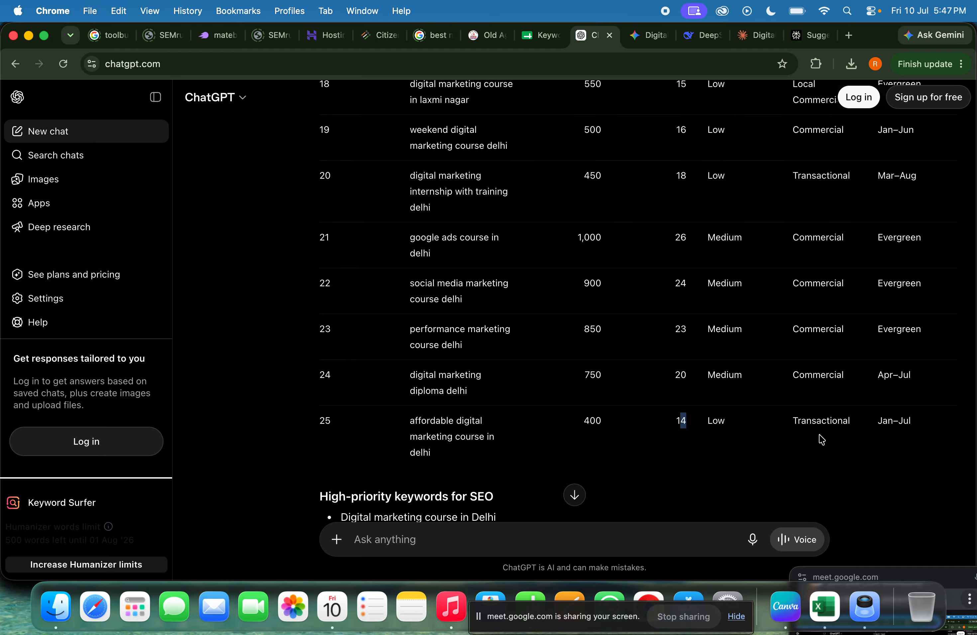
scroll(822, 440, "up", 20)
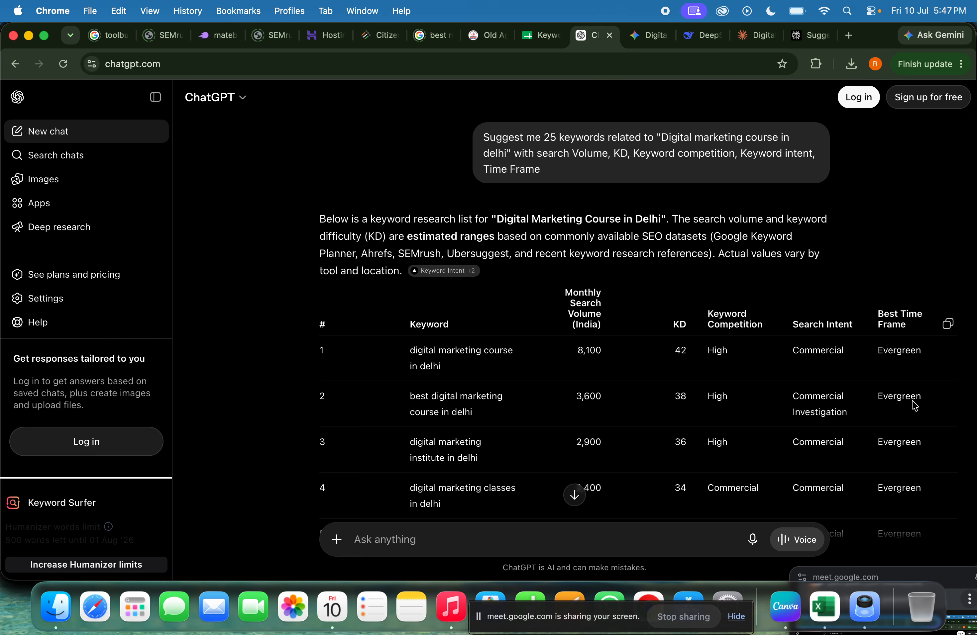
scroll(915, 406, "down", 10)
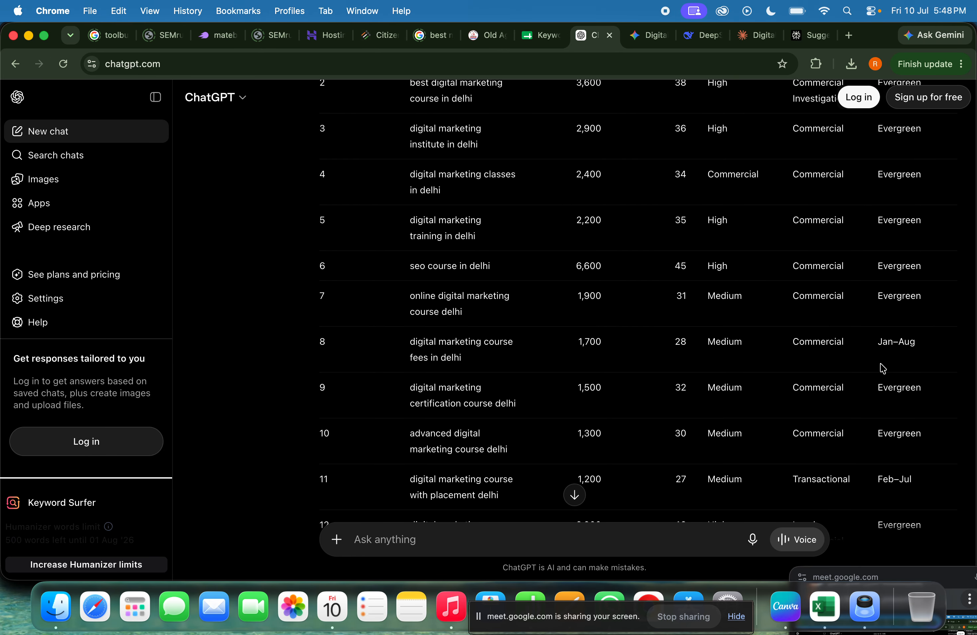
scroll(897, 402, "down", 7)
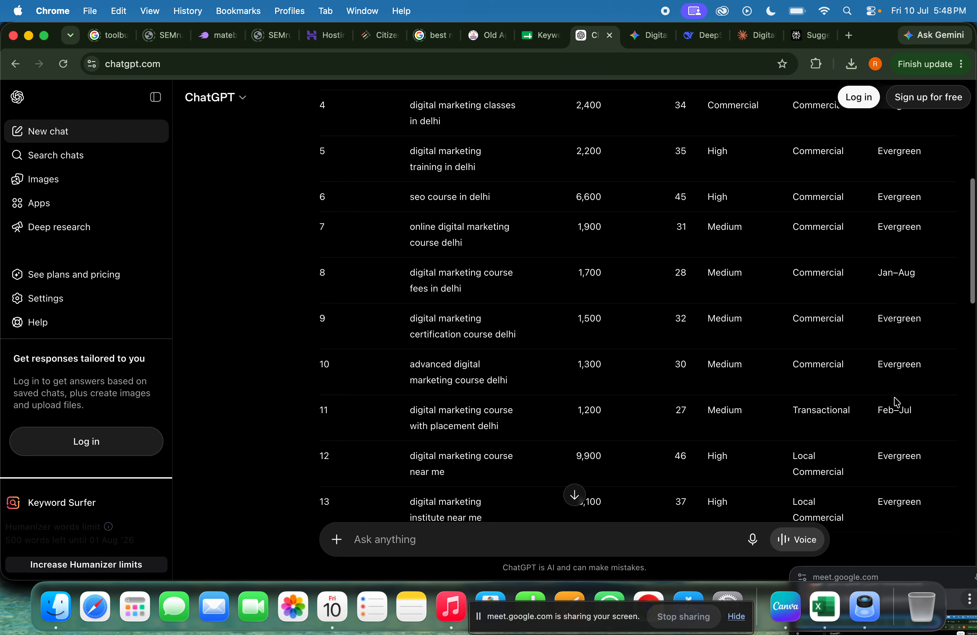
scroll(897, 402, "down", 16)
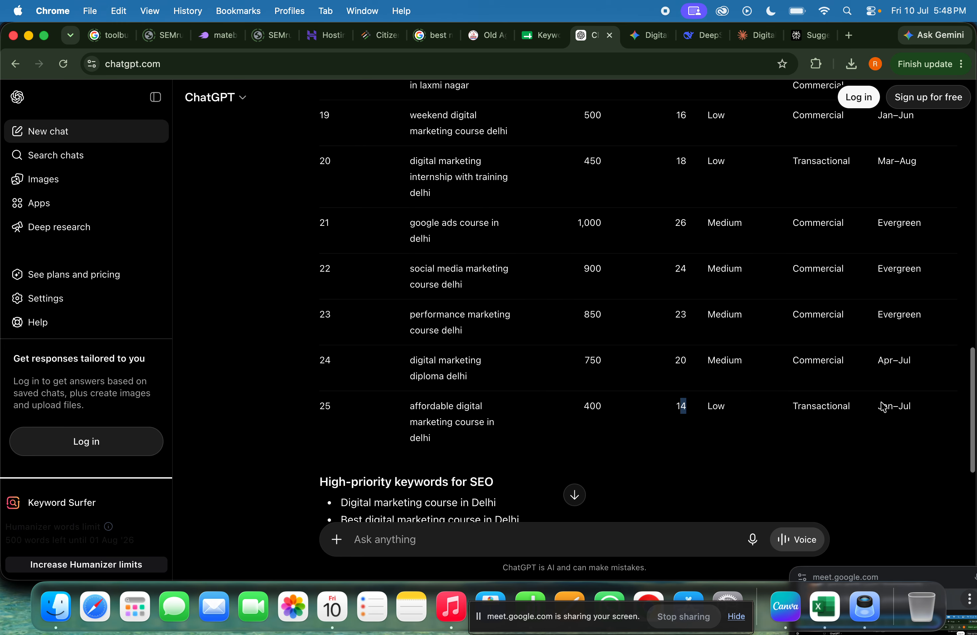
scroll(703, 300, "up", 3)
scroll(704, 301, "up", 14)
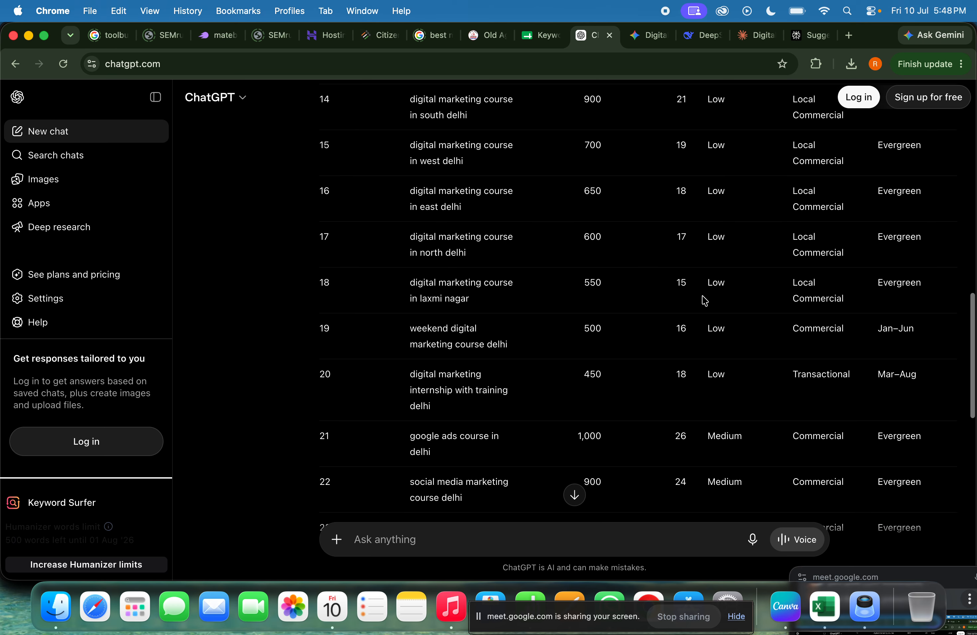
scroll(705, 301, "up", 8)
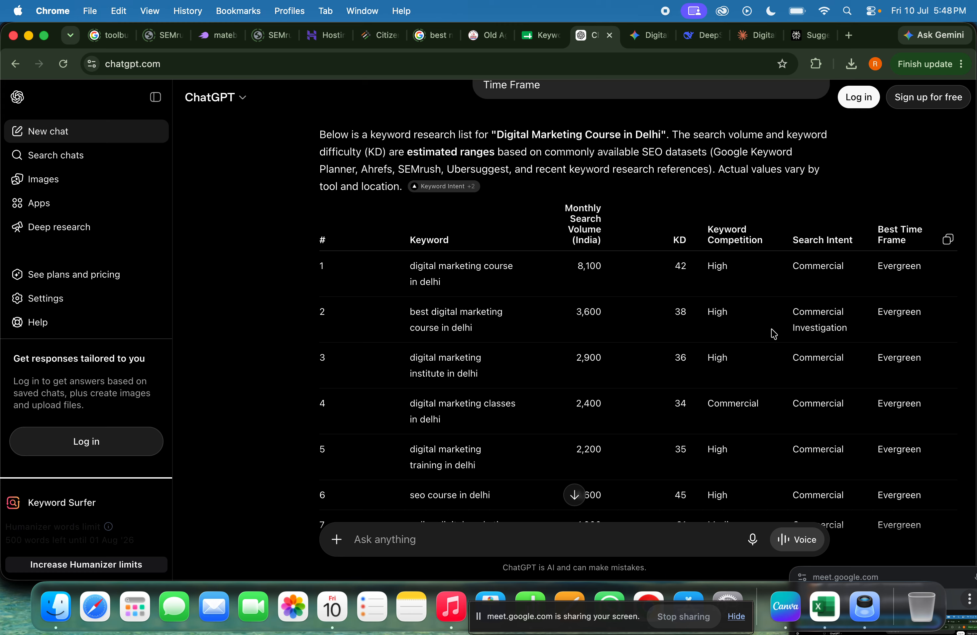
Step: Copy ChatGPT's complete table of 25 Delhi keywords with all its metric columns
left_click(949, 247)
scroll(880, 355, "down", 20)
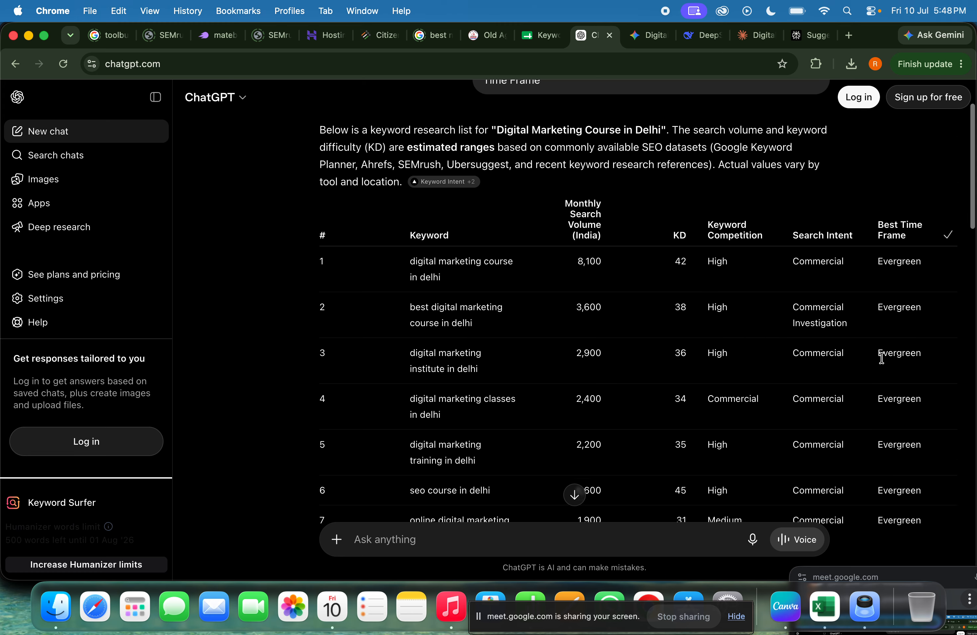
scroll(883, 362, "up", 5)
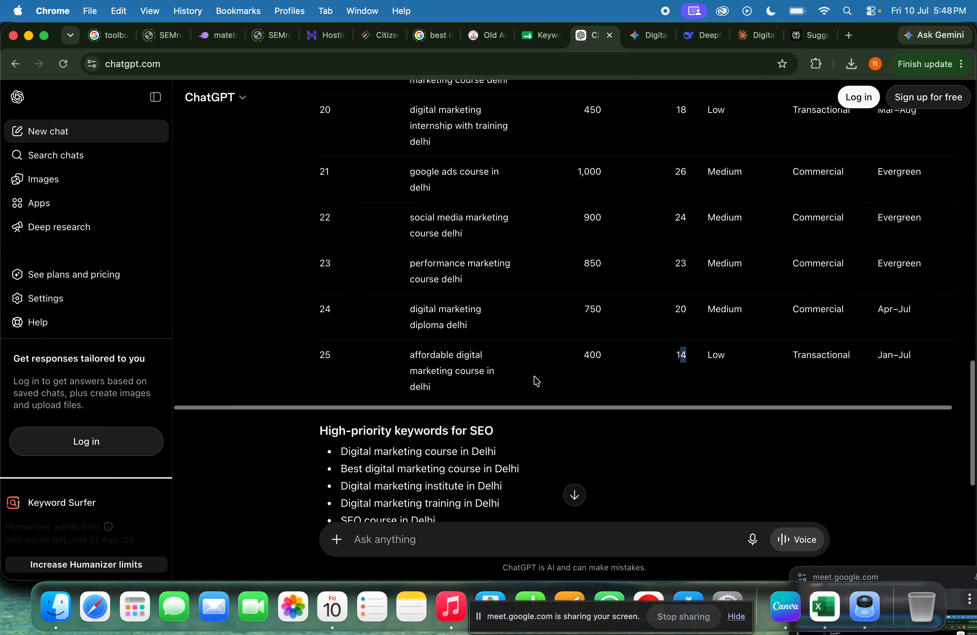
scroll(951, 374, "up", 20)
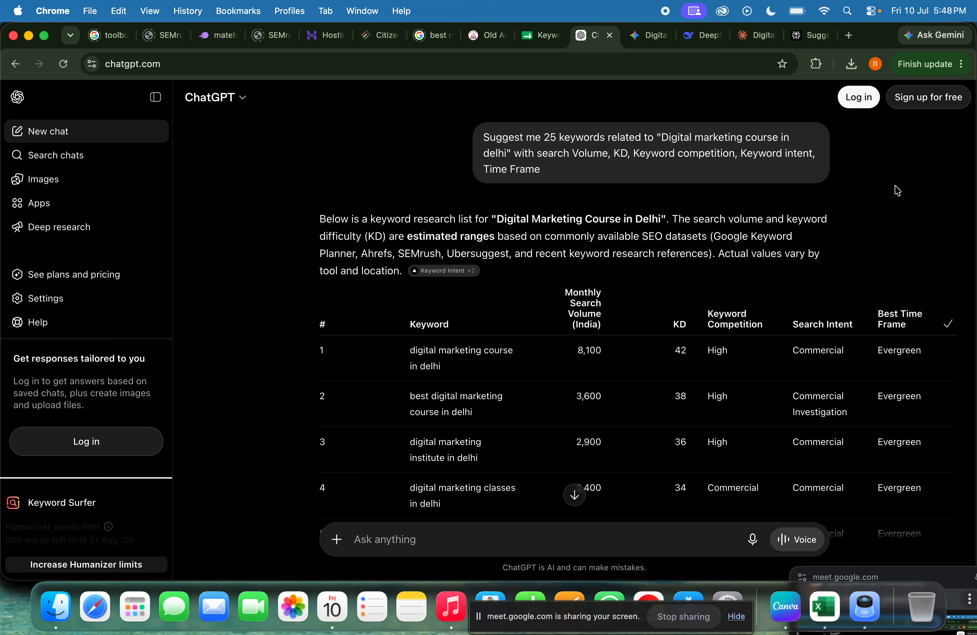
Step: Switch to the Keyword Research spreadsheet, add a new sheet and open its name for editing
left_click(526, 47)
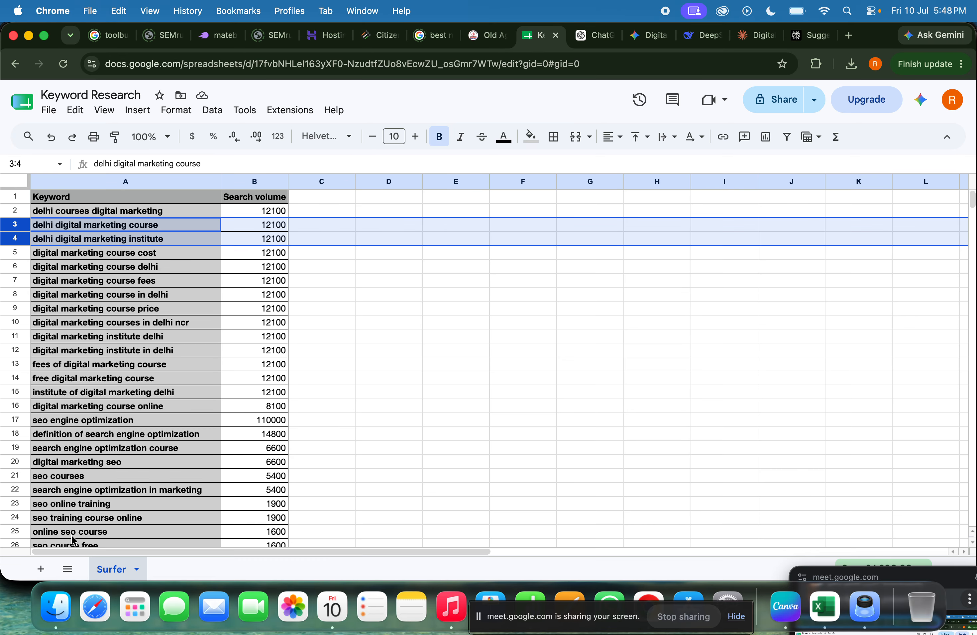
left_click(42, 569)
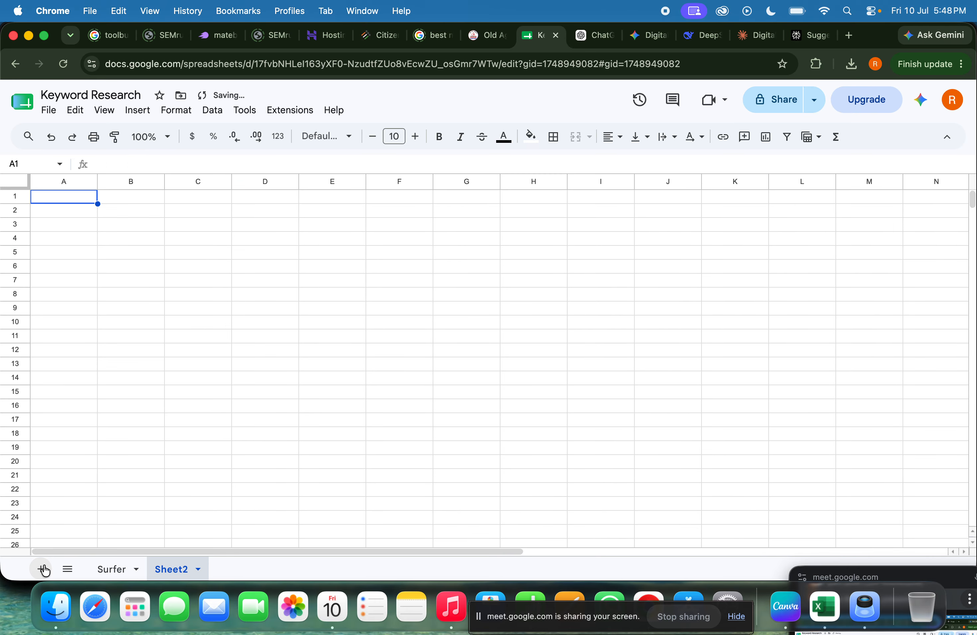
double_click(173, 571)
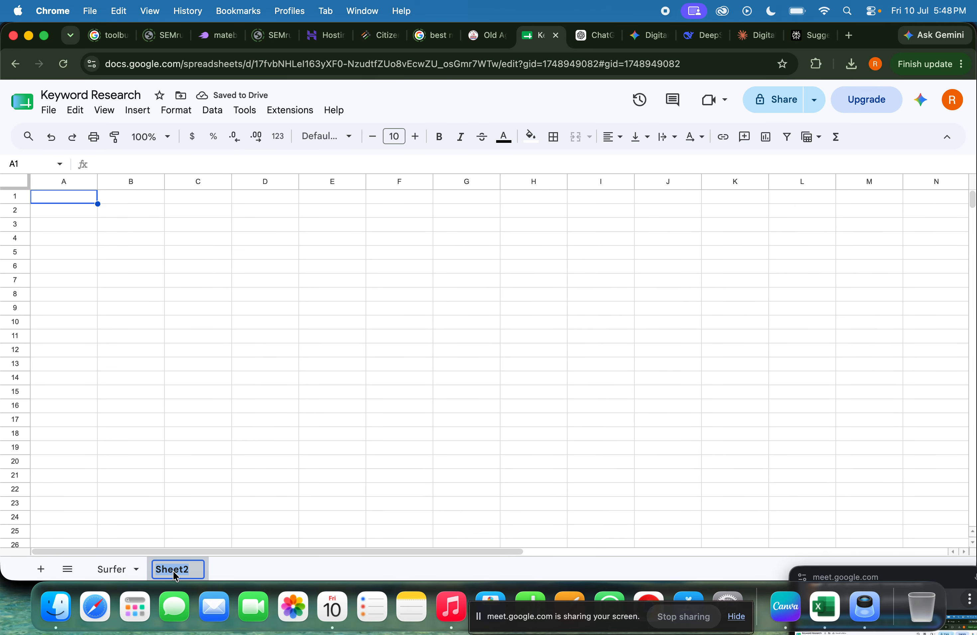
type("Chat GPT")
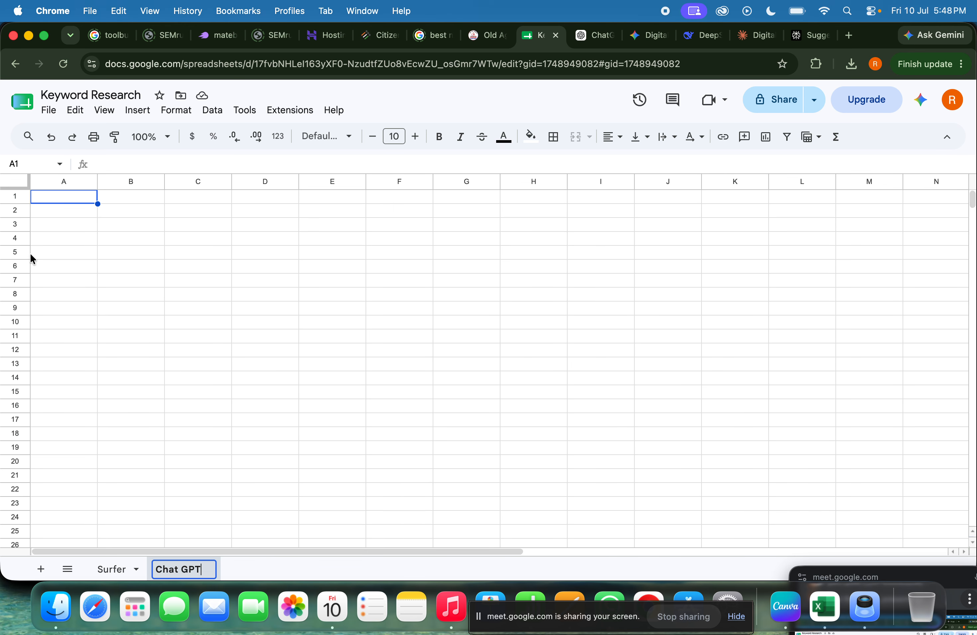
key("super+v")
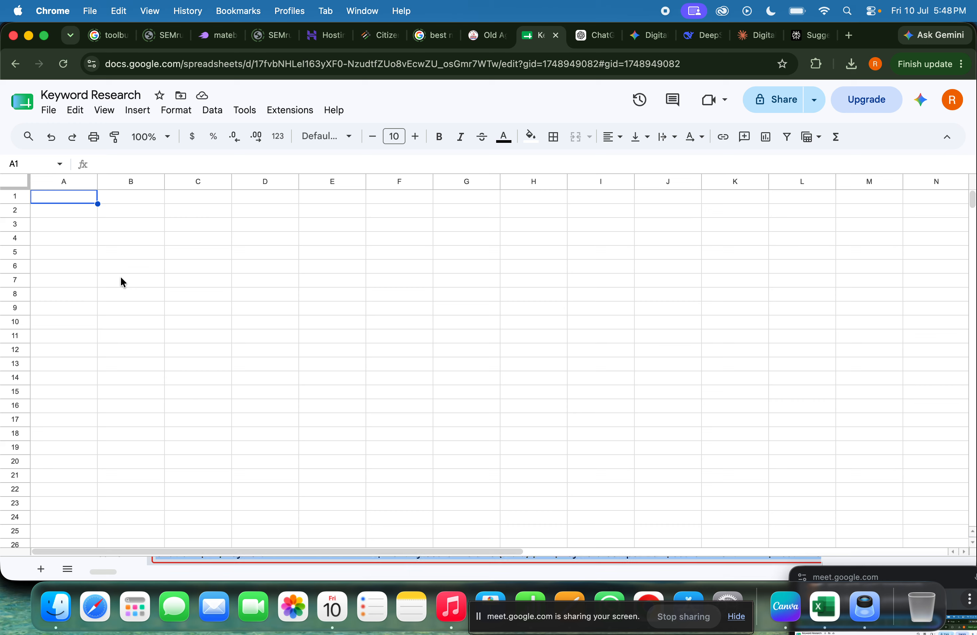
key("super+a")
key("BackSpace")
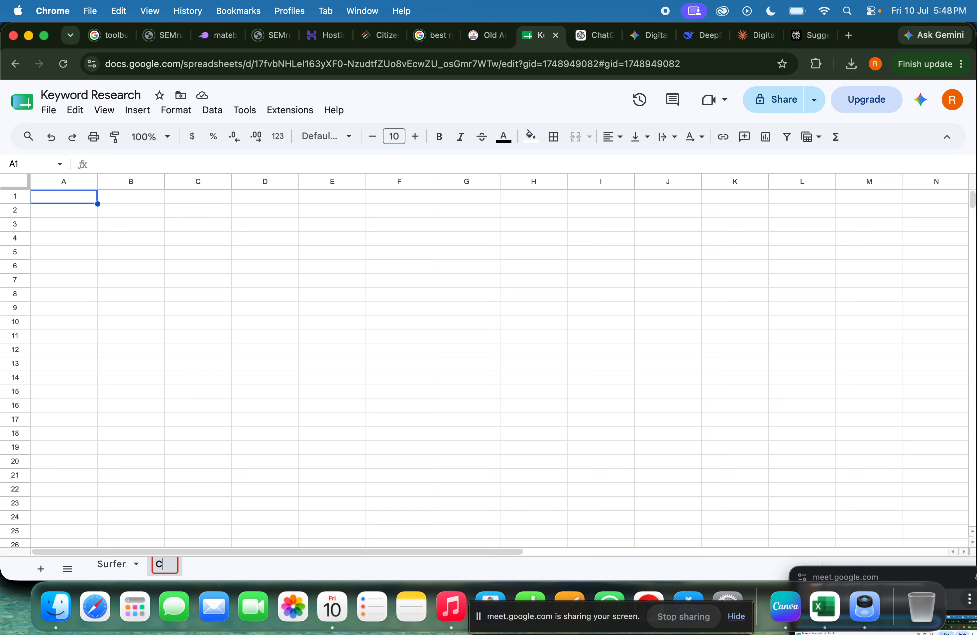
Step: Name the new sheet Chat GPT
type("Chat G")
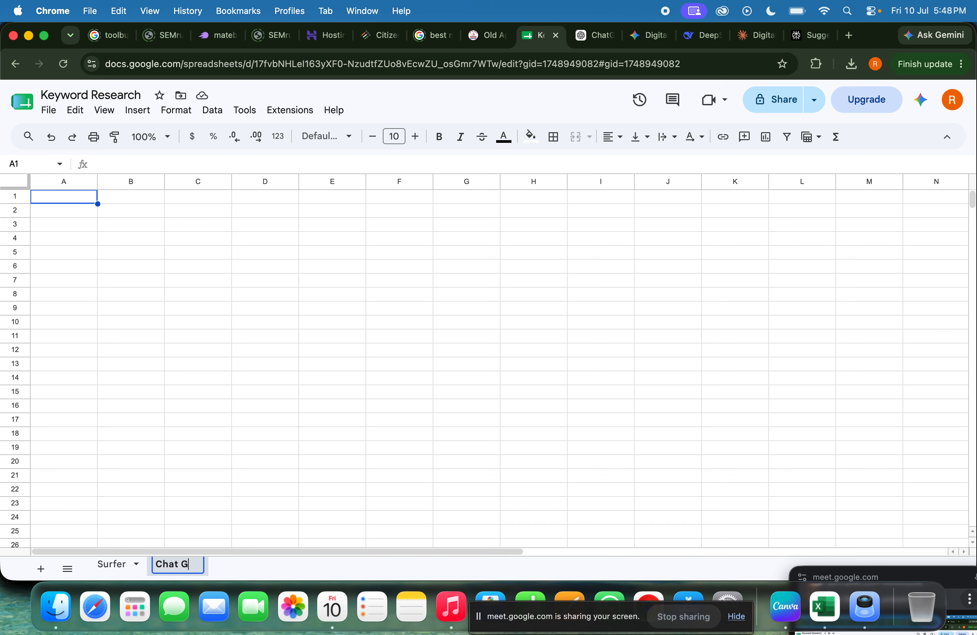
type("PT")
left_click(115, 222)
Step: Paste the copied keyword table into the Chat GPT sheet from cell A1 and widen column B to fit the full keywords
left_click(68, 201)
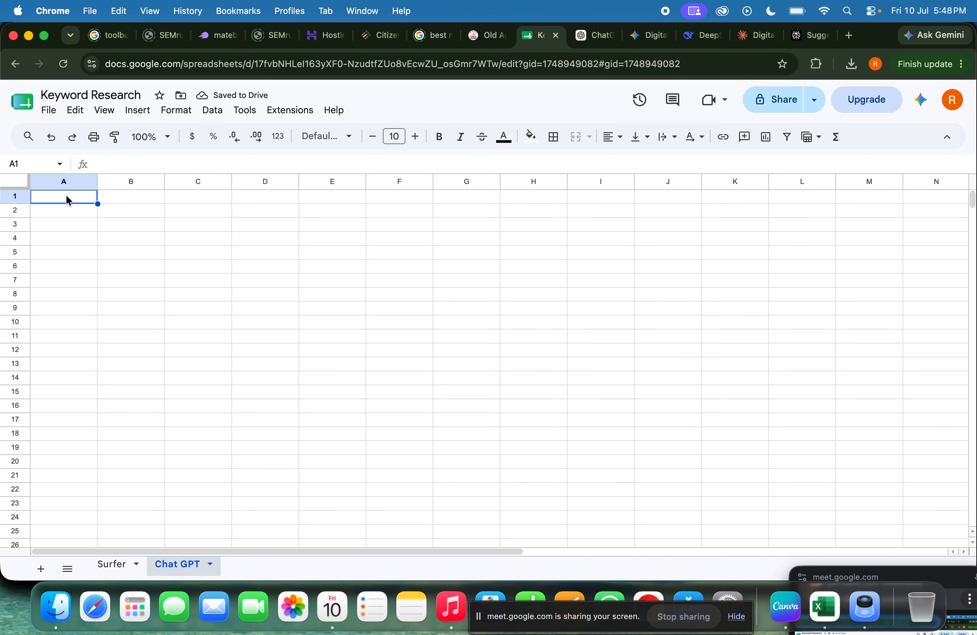
key("super+v")
scroll(403, 346, "down", 5)
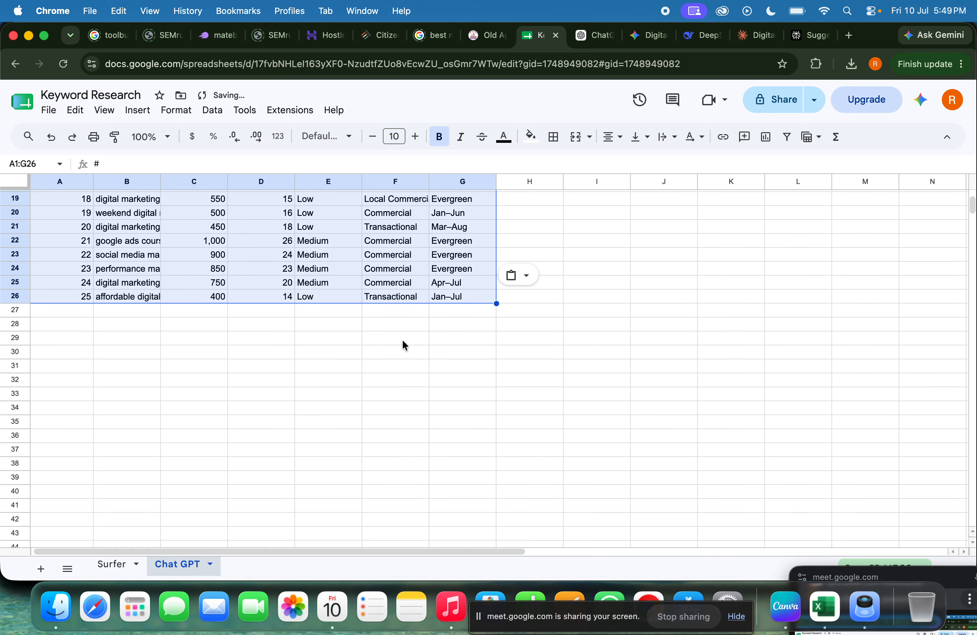
scroll(404, 346, "up", 3)
left_click(606, 394)
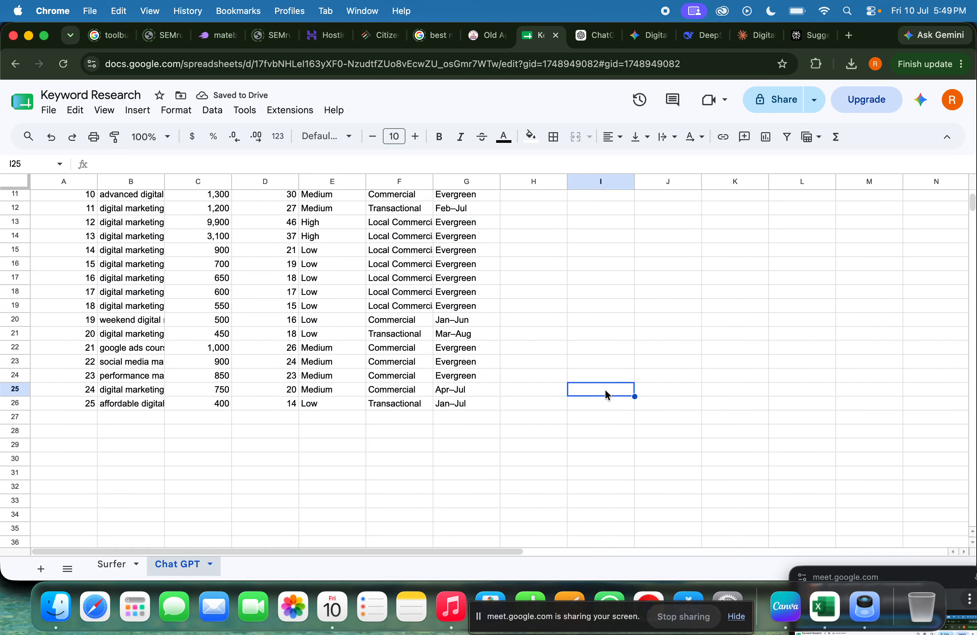
scroll(606, 395, "up", 4)
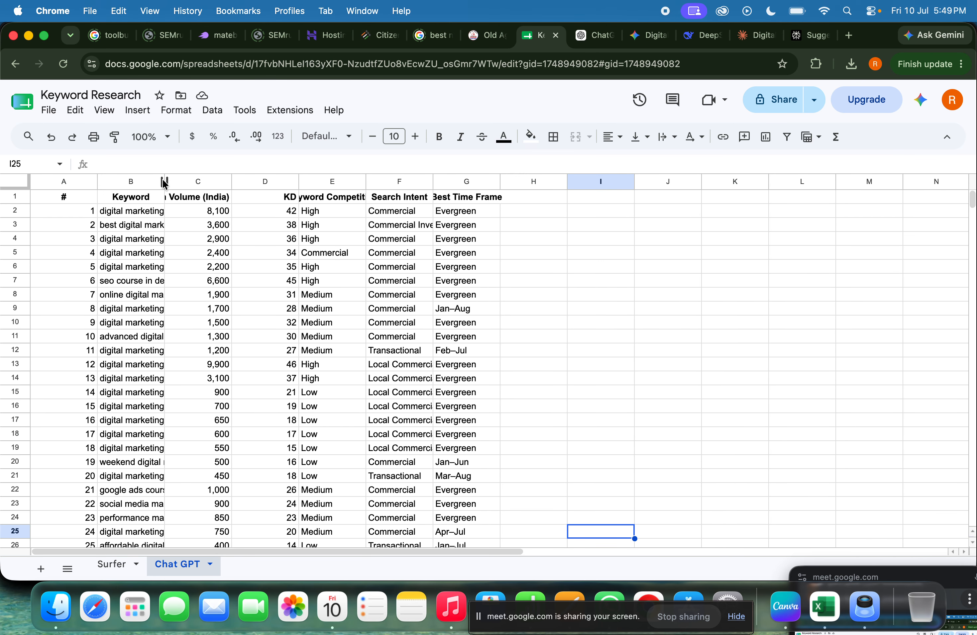
left_click_drag(164, 183, 281, 184)
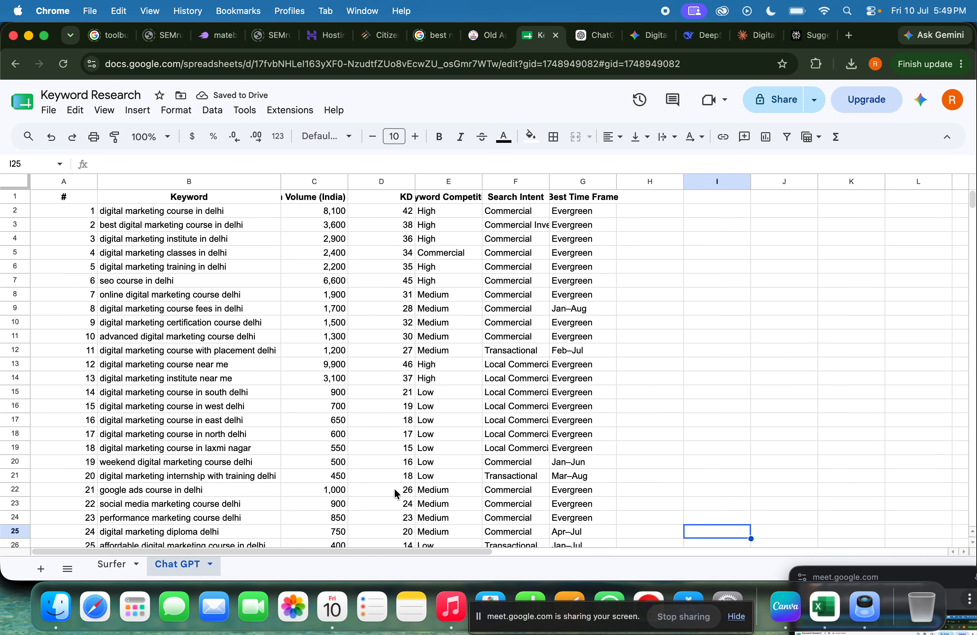
Step: Switch to Gemini's response and examine its Delhi keyword table across all columns, from Keyword through Time Frame
left_click(588, 41)
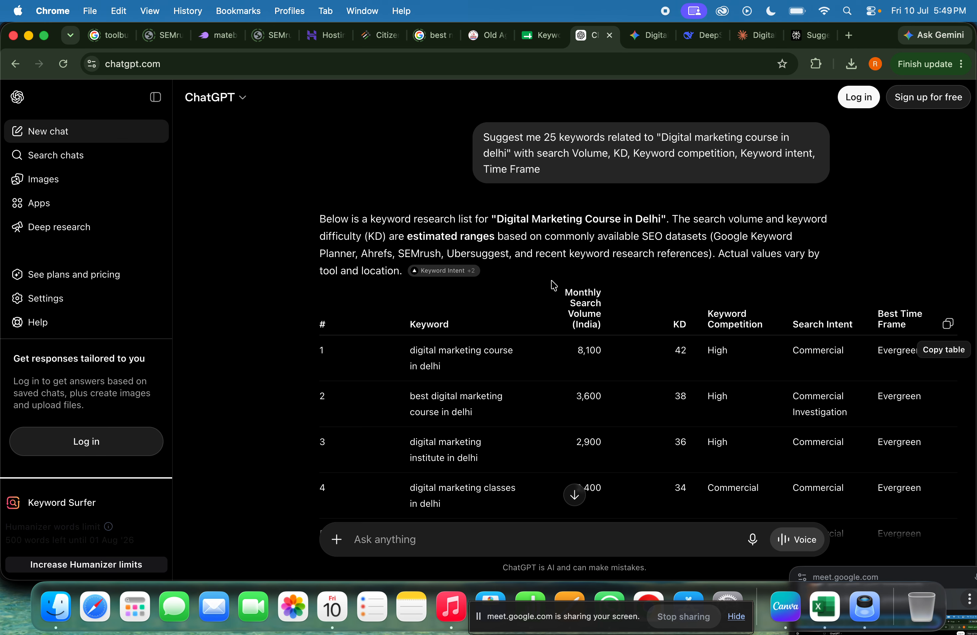
left_click(638, 36)
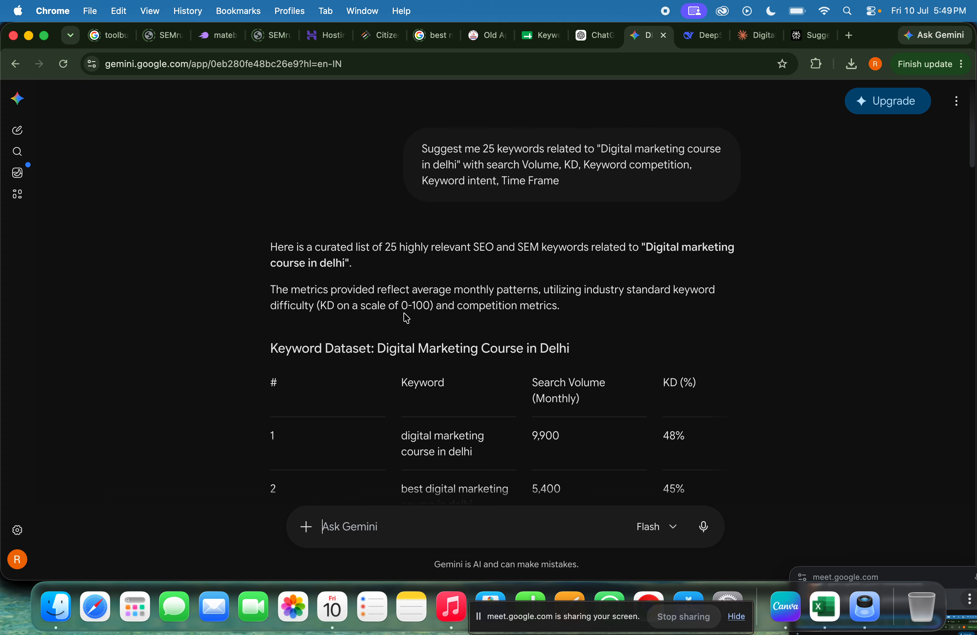
scroll(485, 337, "down", 5)
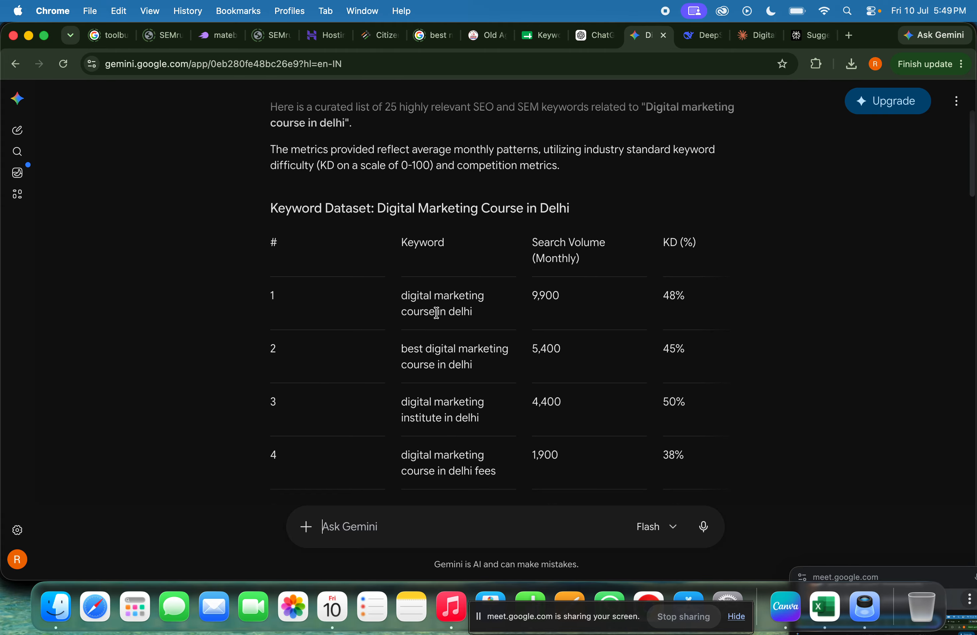
scroll(536, 301, "right", 3)
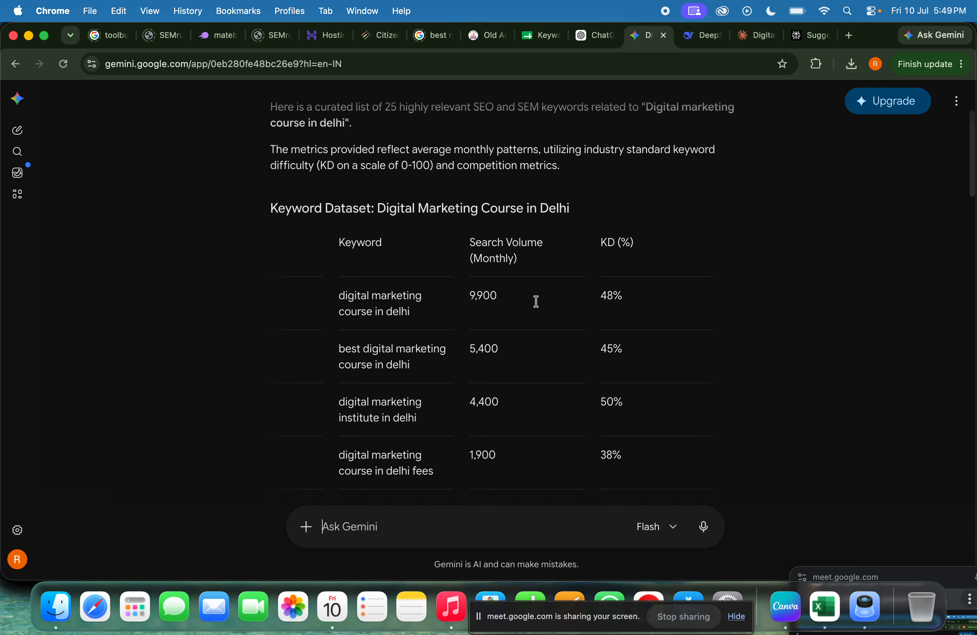
scroll(624, 312, "right", 2)
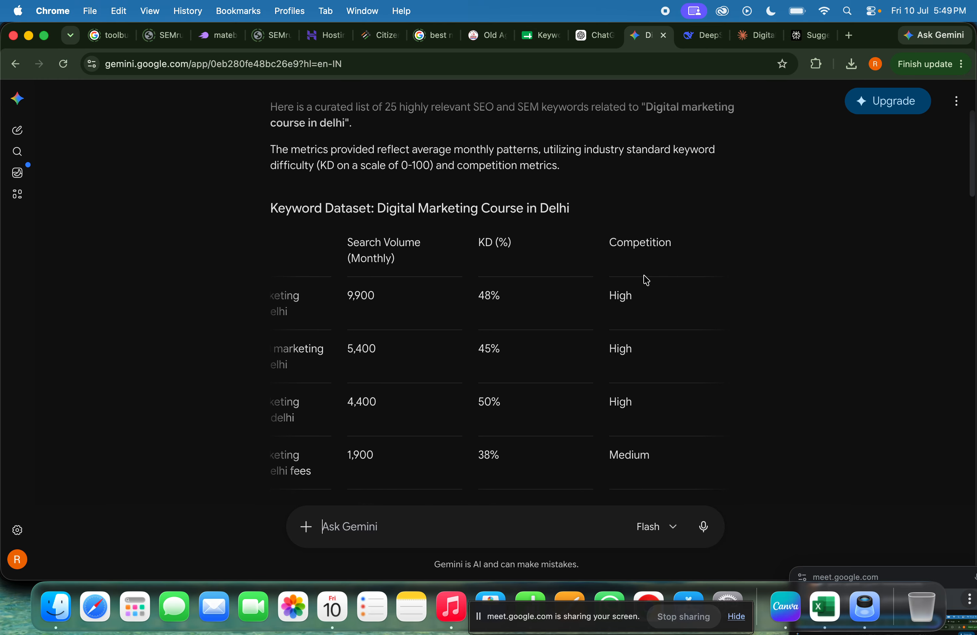
scroll(660, 301, "right", 5)
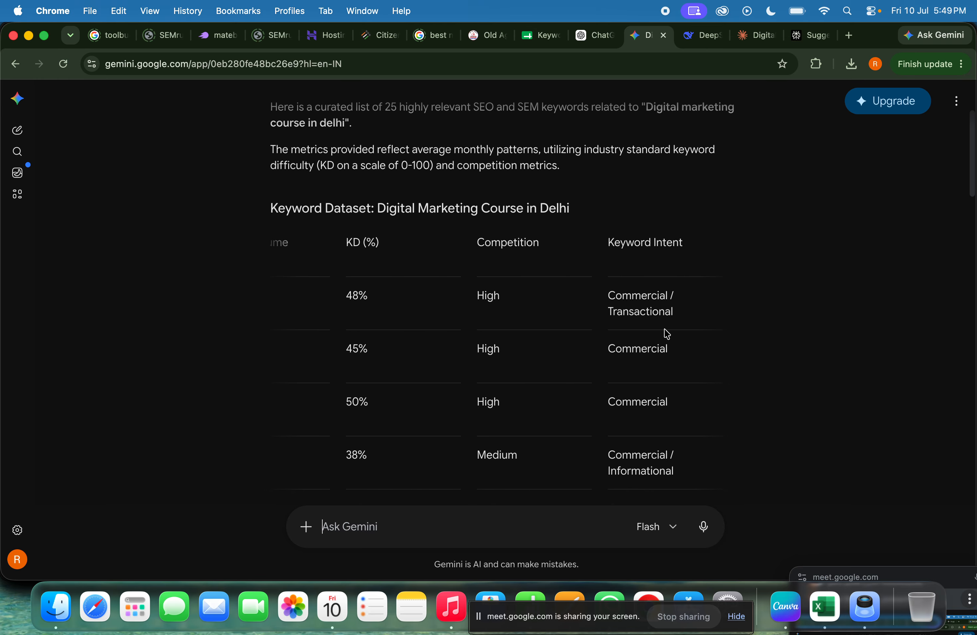
scroll(667, 333, "right", 5)
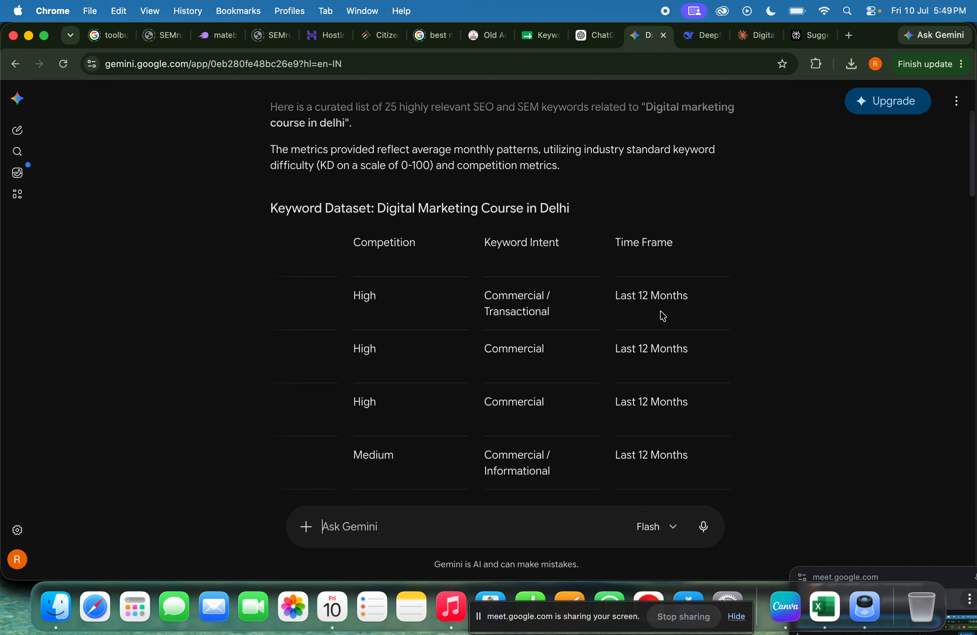
Step: Go through the remaining rows of Gemini's Delhi keyword table and copy the whole table
scroll(641, 389, "down", 5)
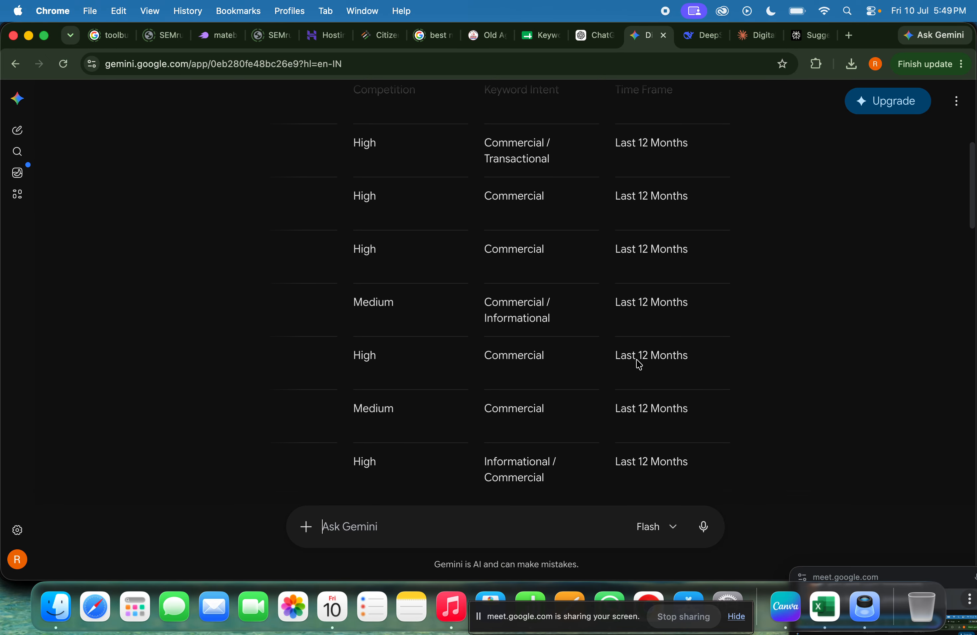
scroll(645, 407, "down", 3)
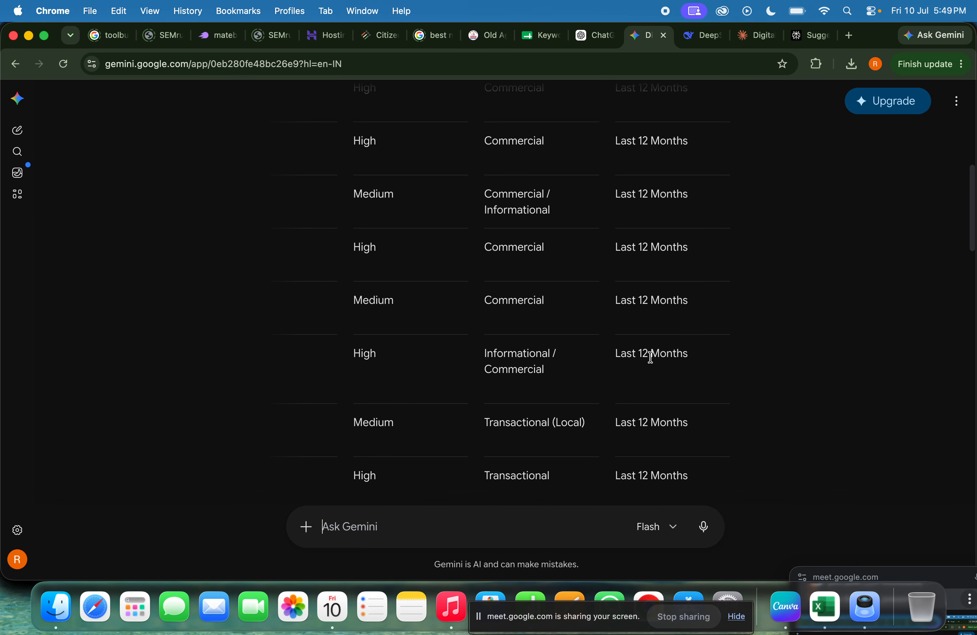
scroll(648, 326, "down", 2)
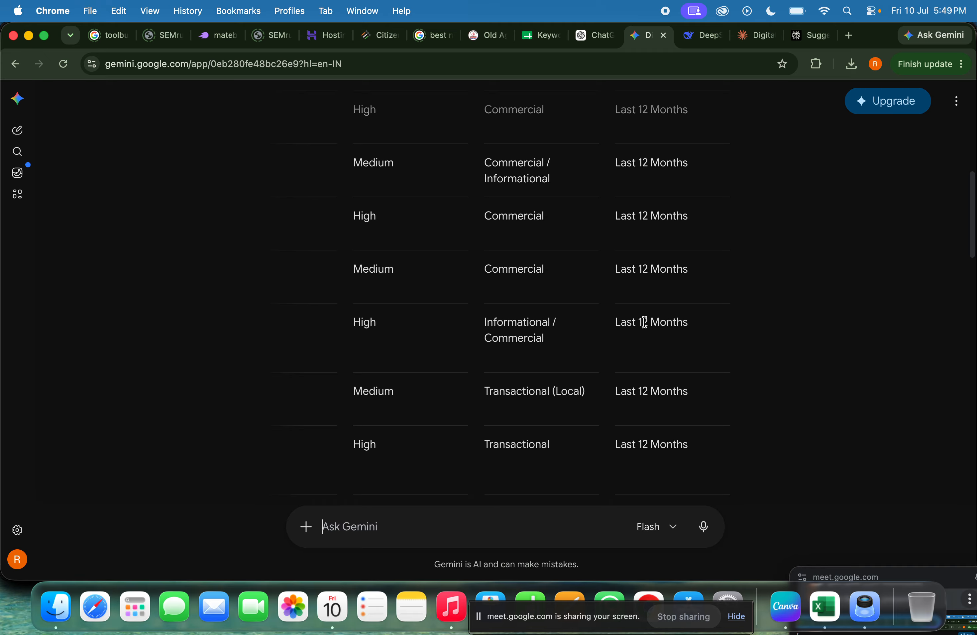
scroll(645, 322, "down", 7)
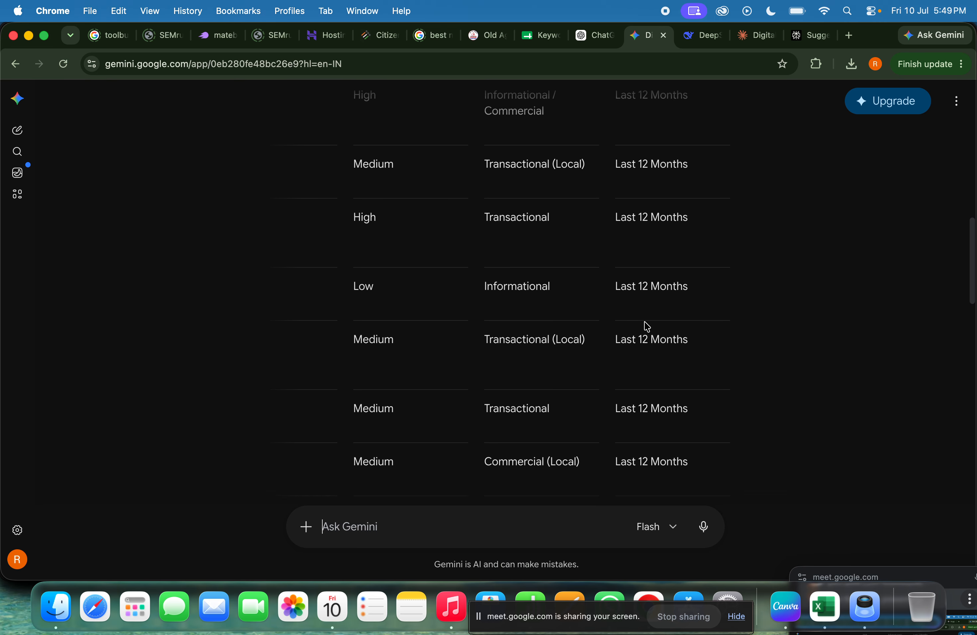
scroll(547, 360, "left", 10)
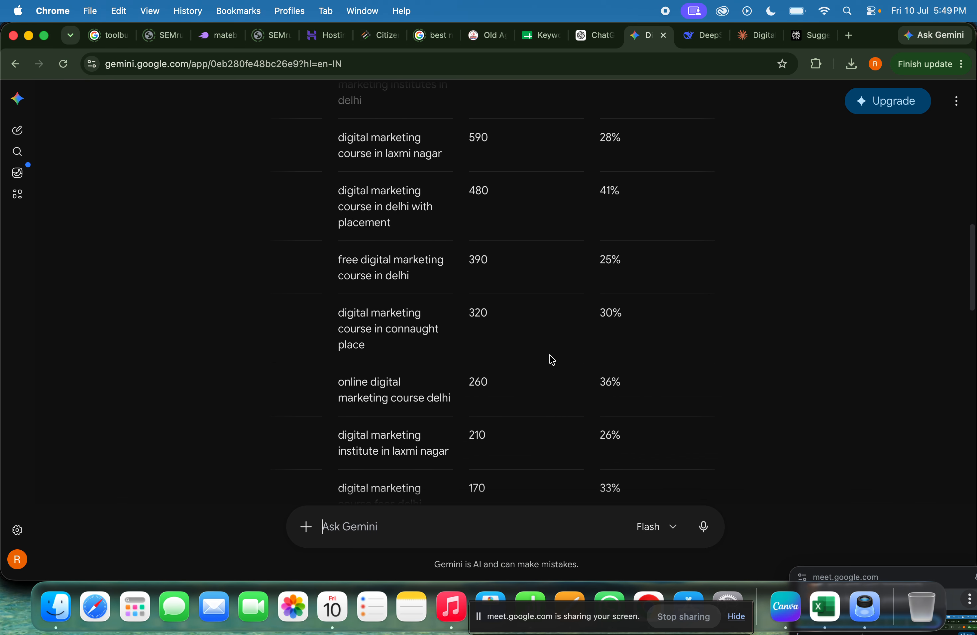
scroll(567, 364, "left", 2)
scroll(506, 334, "down", 9)
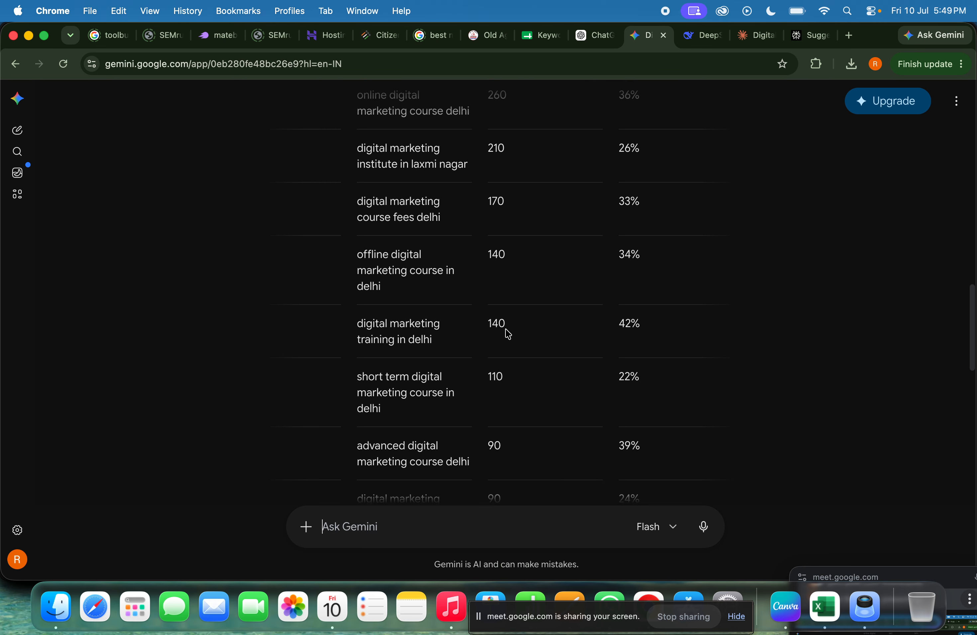
scroll(507, 333, "down", 15)
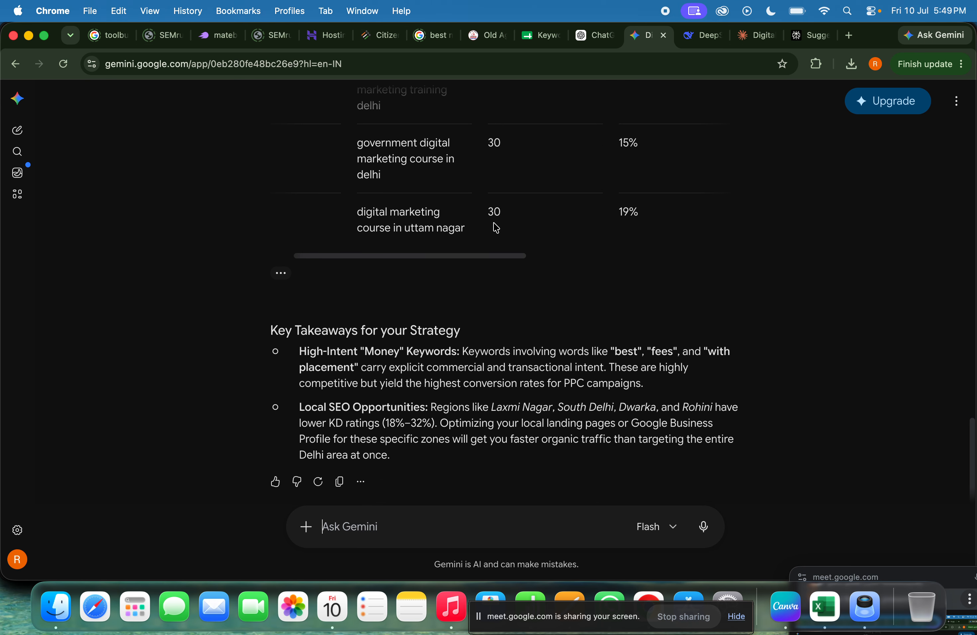
left_click(283, 275)
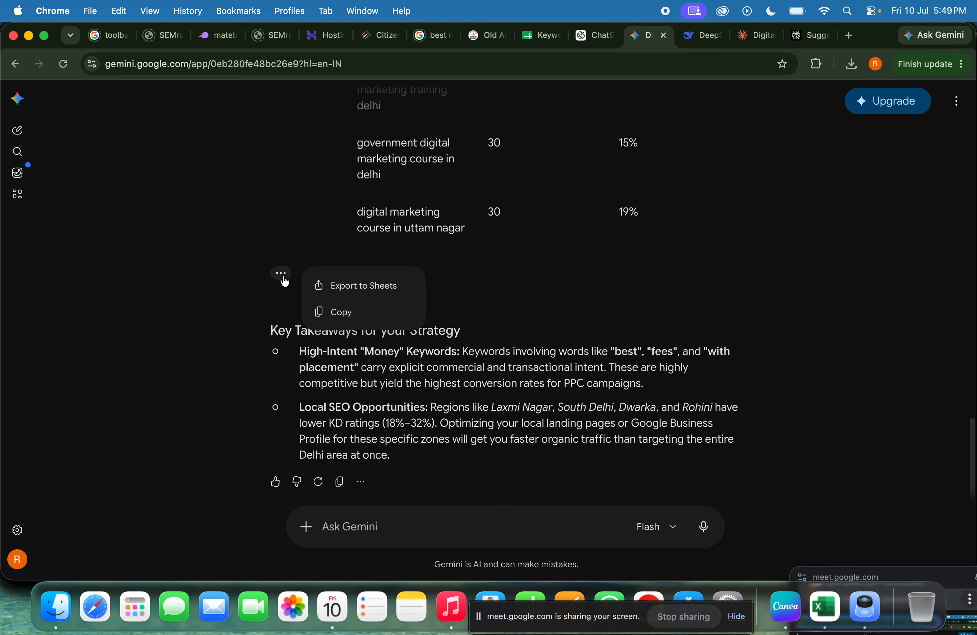
left_click(341, 313)
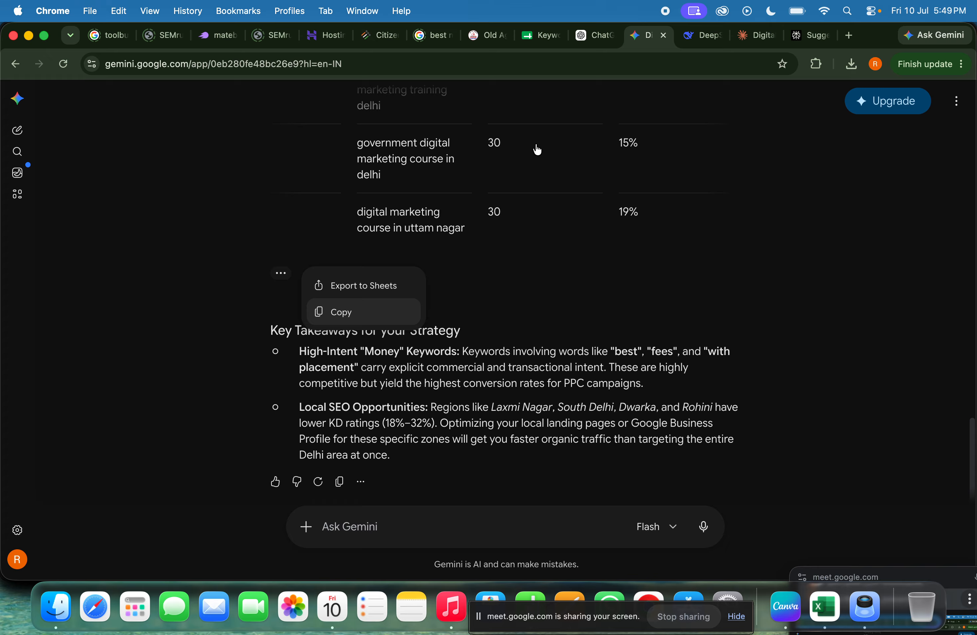
Step: Switch to the Keyword Research spreadsheet and add a new sheet named Gemini
left_click(538, 36)
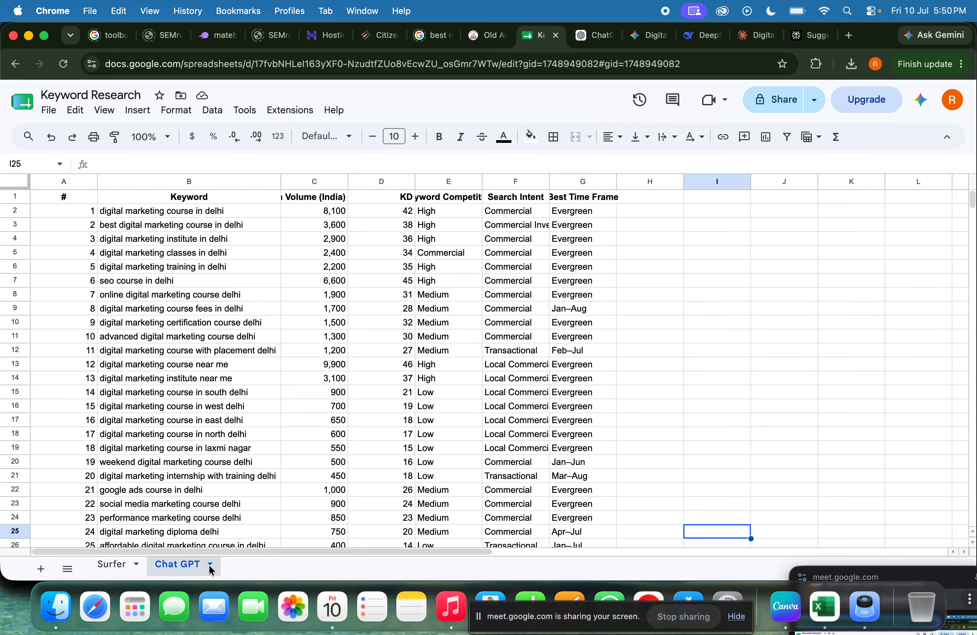
left_click(41, 569)
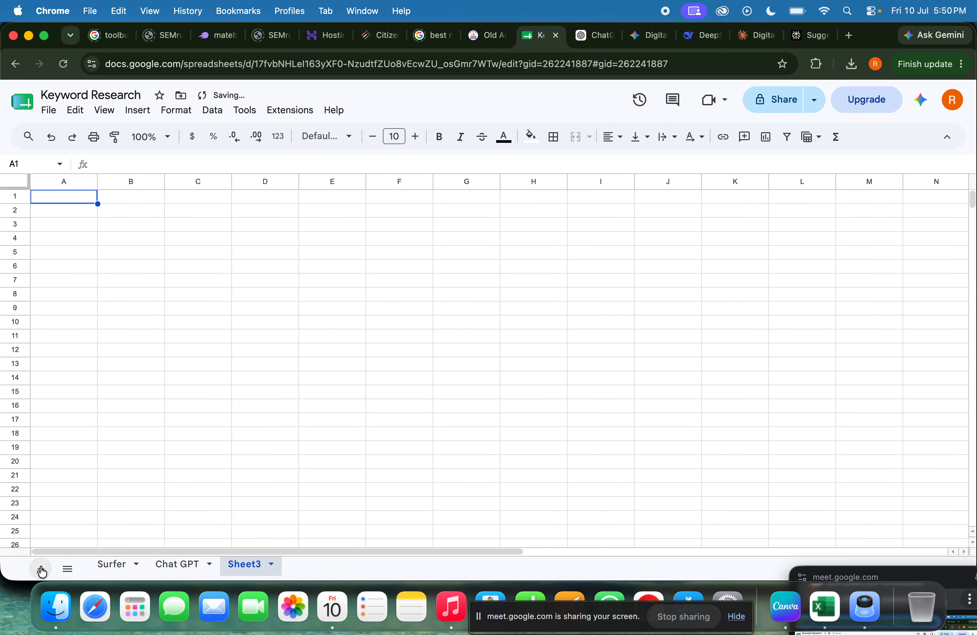
double_click(253, 565)
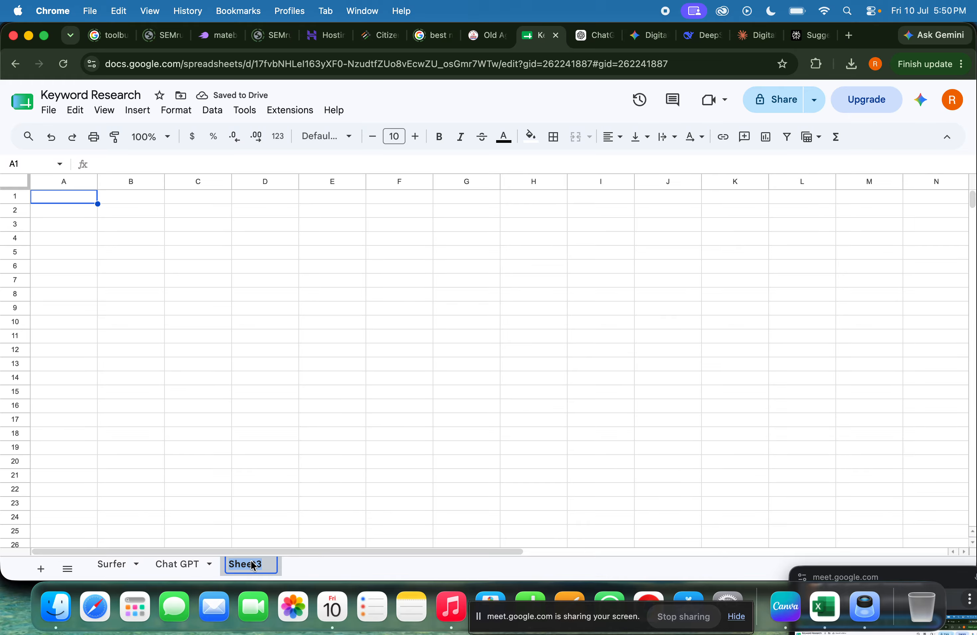
type("Ge")
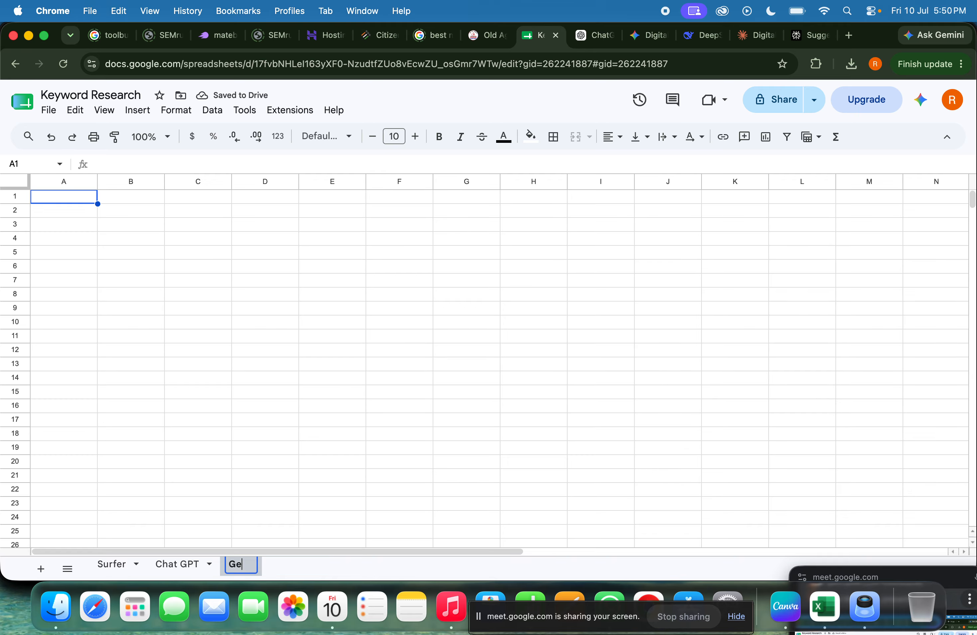
type("mini")
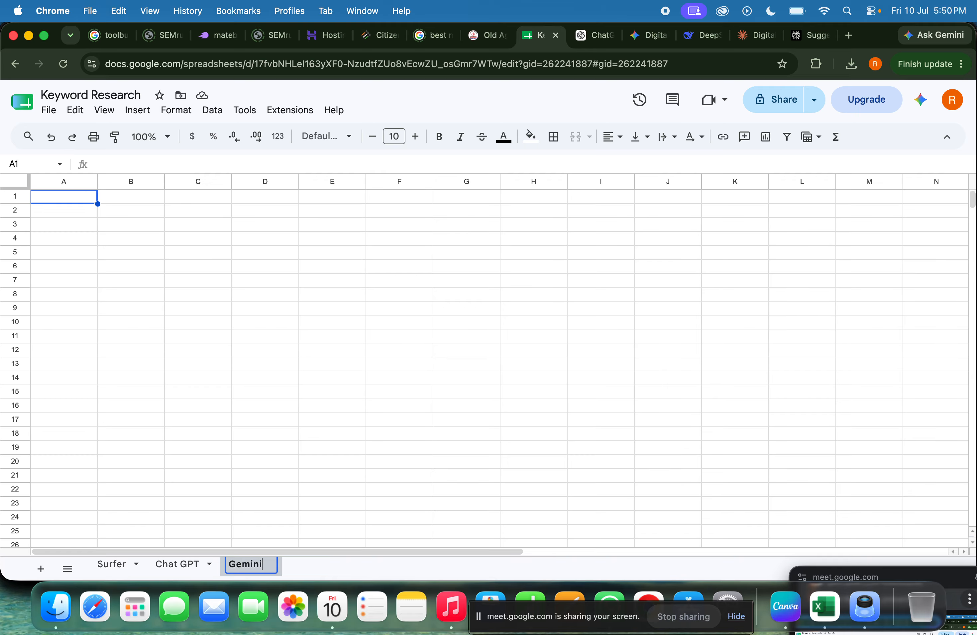
left_click(112, 201)
Step: Paste the copied keyword table into the Gemini sheet from cell A1 and widen column B to show more of each keyword
left_click(73, 203)
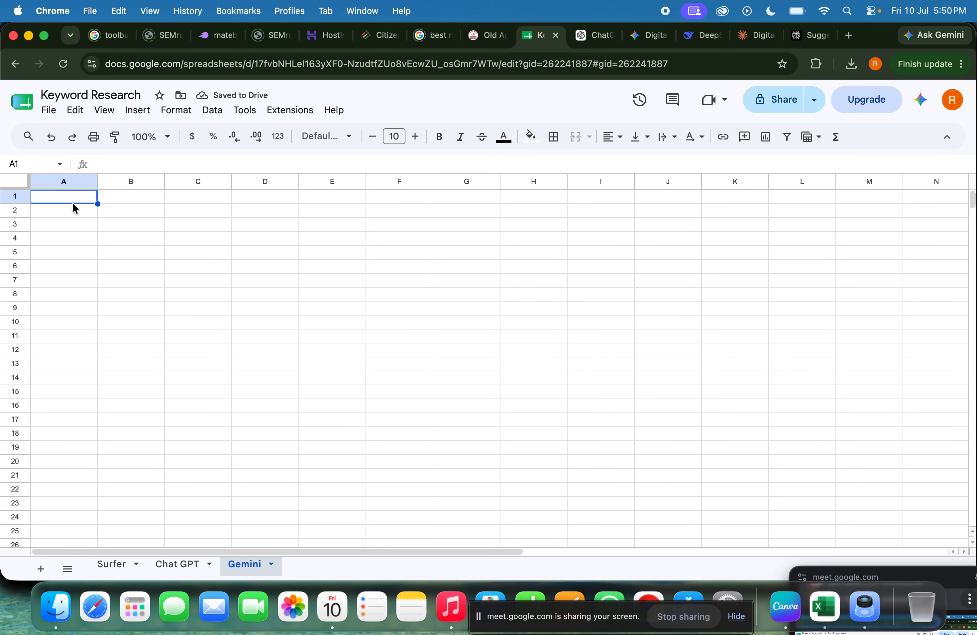
key("super+v")
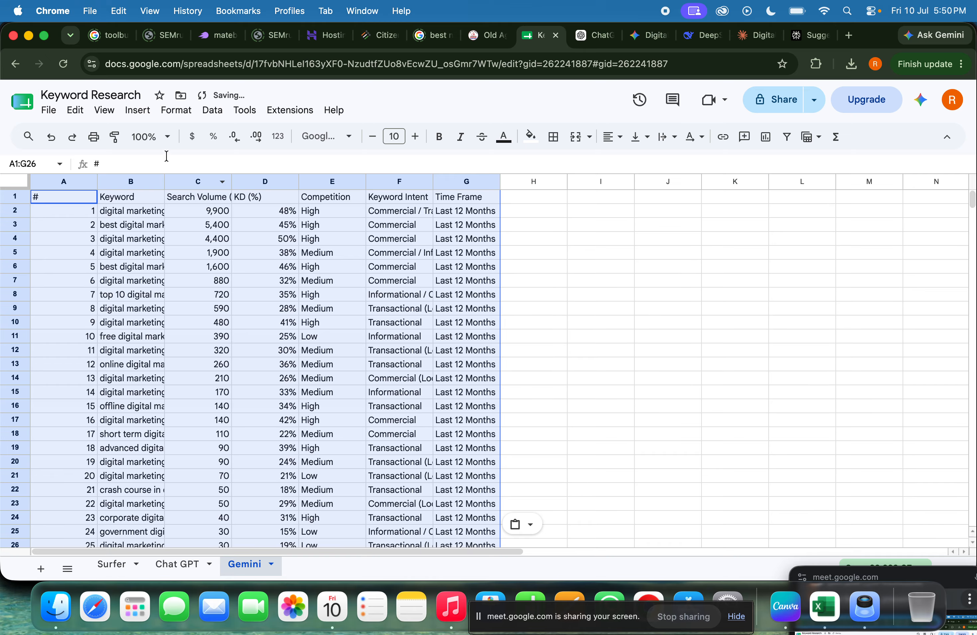
left_click_drag(164, 181, 244, 181)
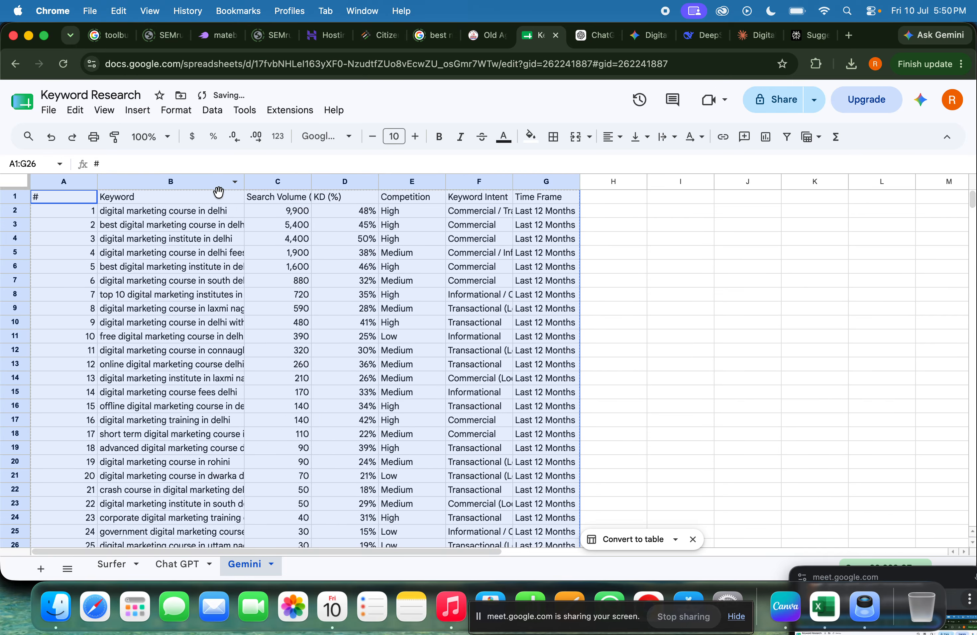
left_click(219, 210)
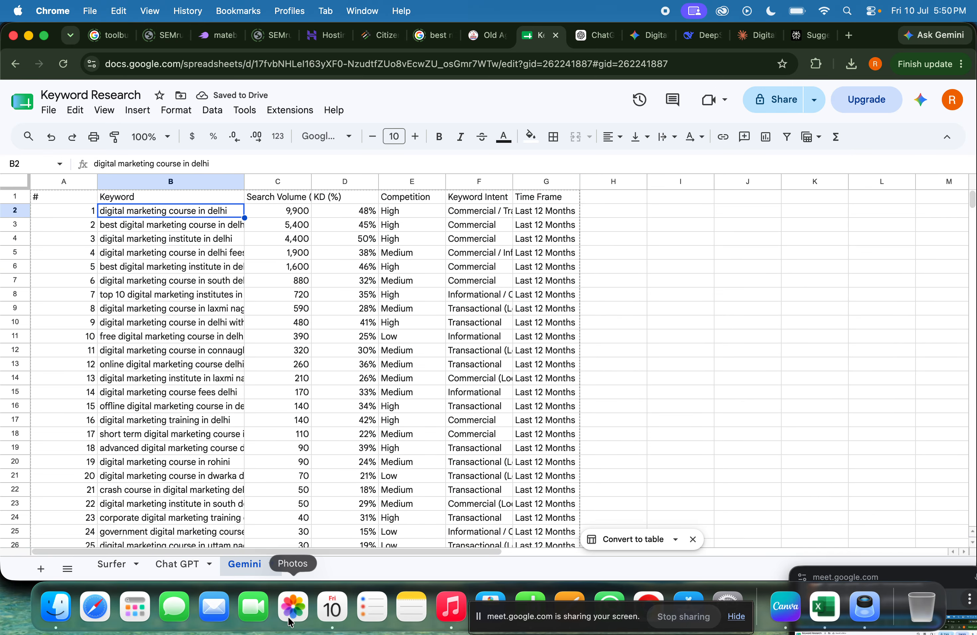
Step: Review the keyword lists saved in the Chat GPT, Surfer and Gemini sheets
left_click(183, 564)
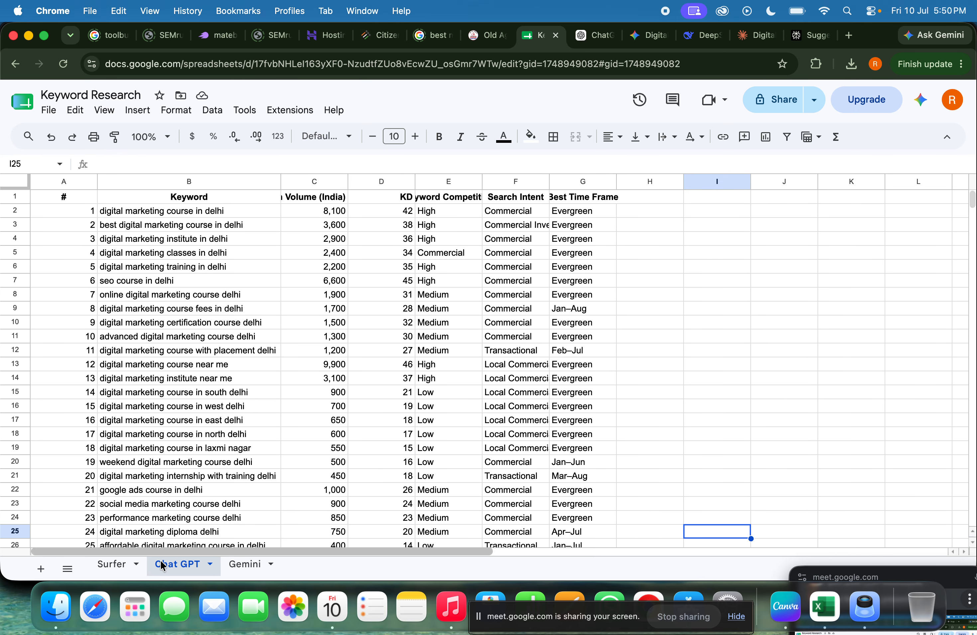
left_click(115, 563)
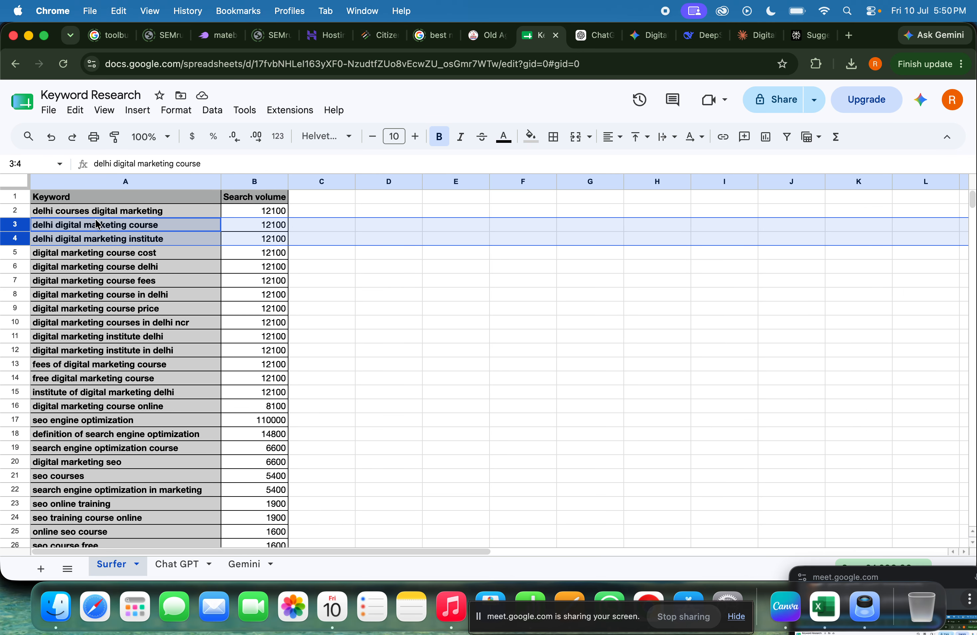
left_click(143, 272)
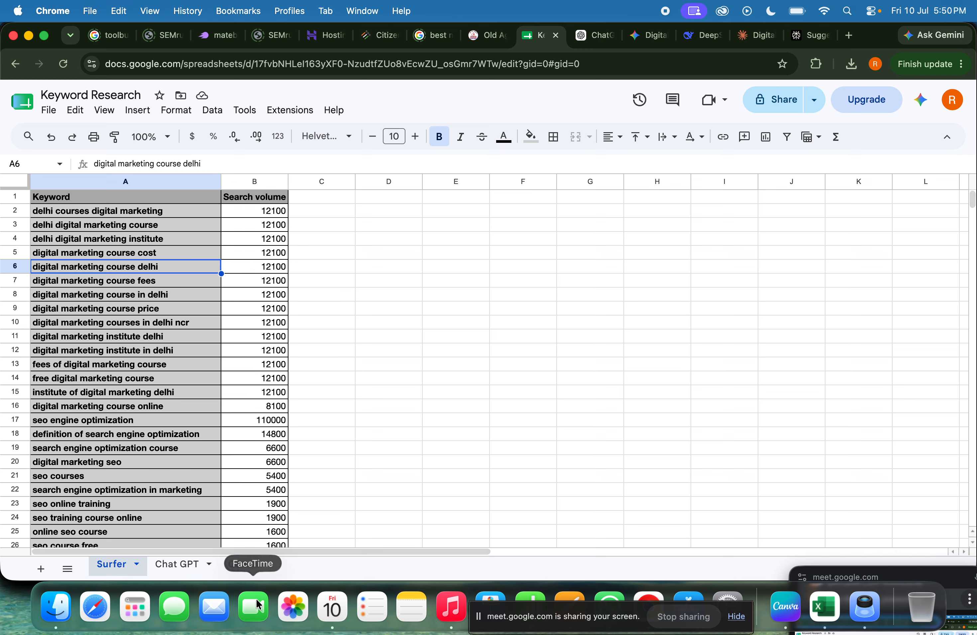
left_click(246, 564)
left_click(185, 568)
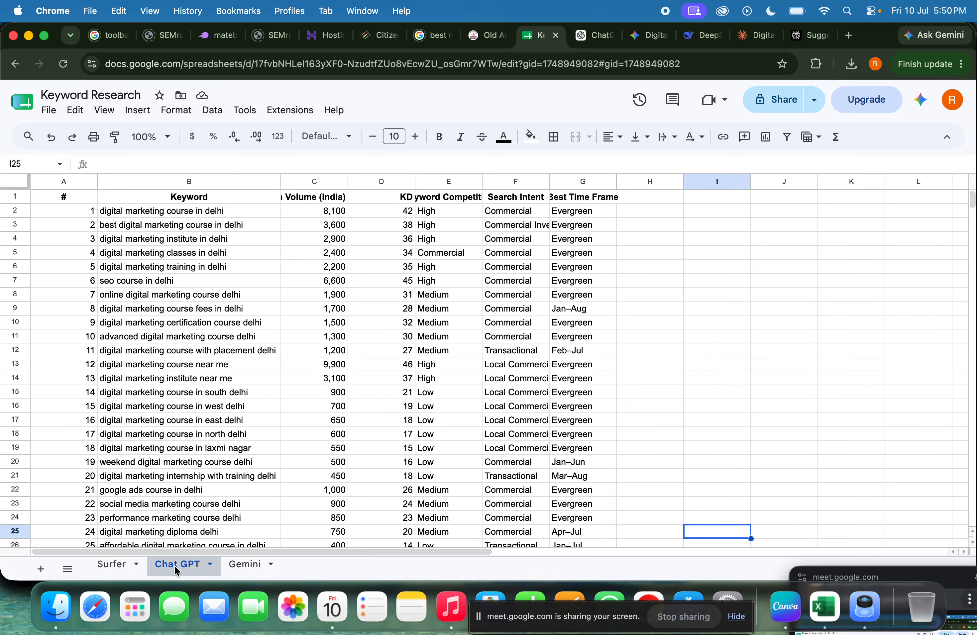
left_click(41, 570)
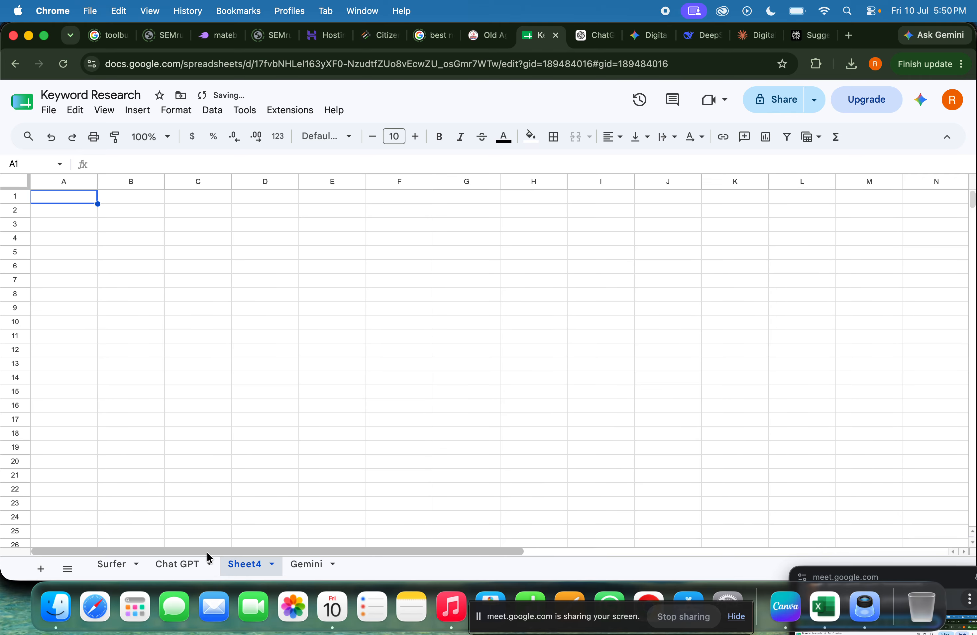
right_click(260, 568)
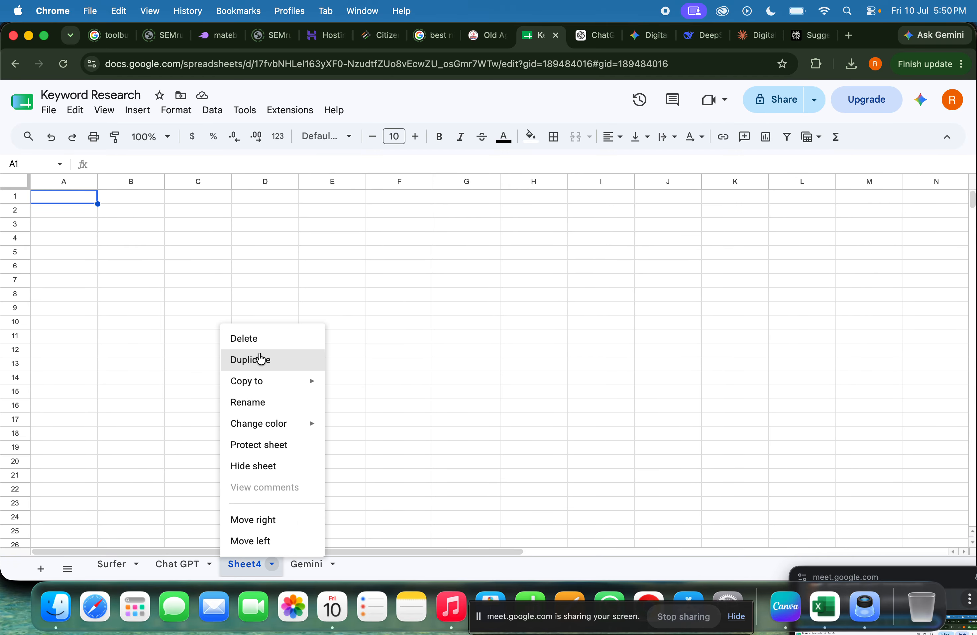
left_click(266, 338)
left_click(653, 367)
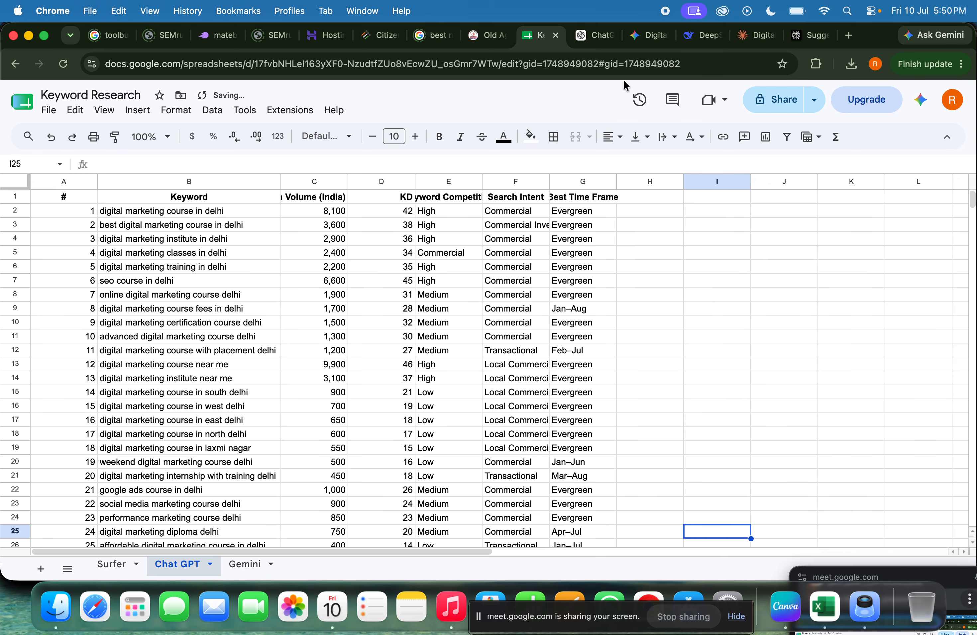
Step: Switch to DeepSeek's response and examine its Delhi keyword table across all rows and columns, from Keyword through Time Frame
left_click(695, 35)
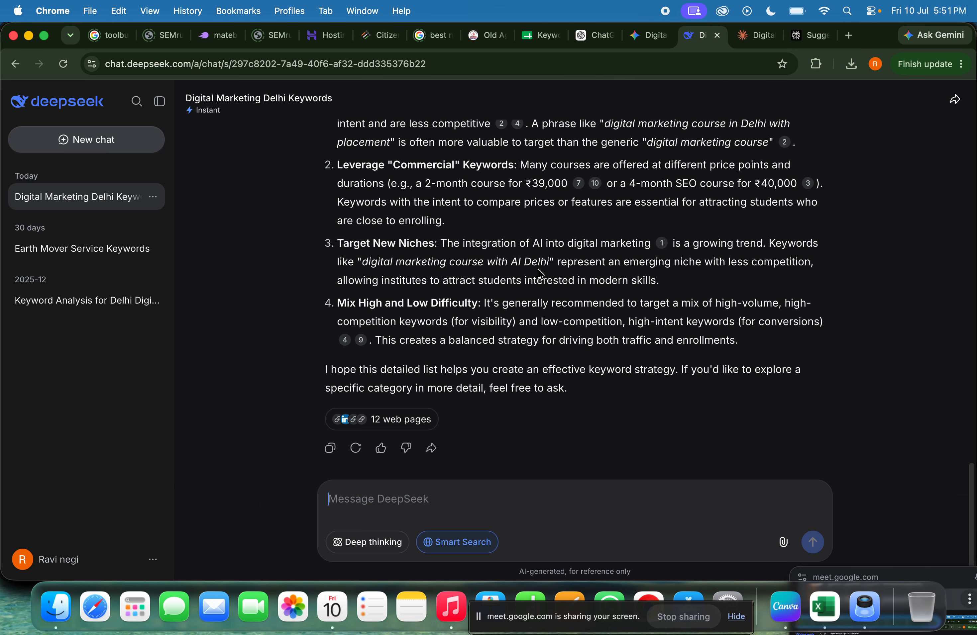
scroll(540, 274, "up", 15)
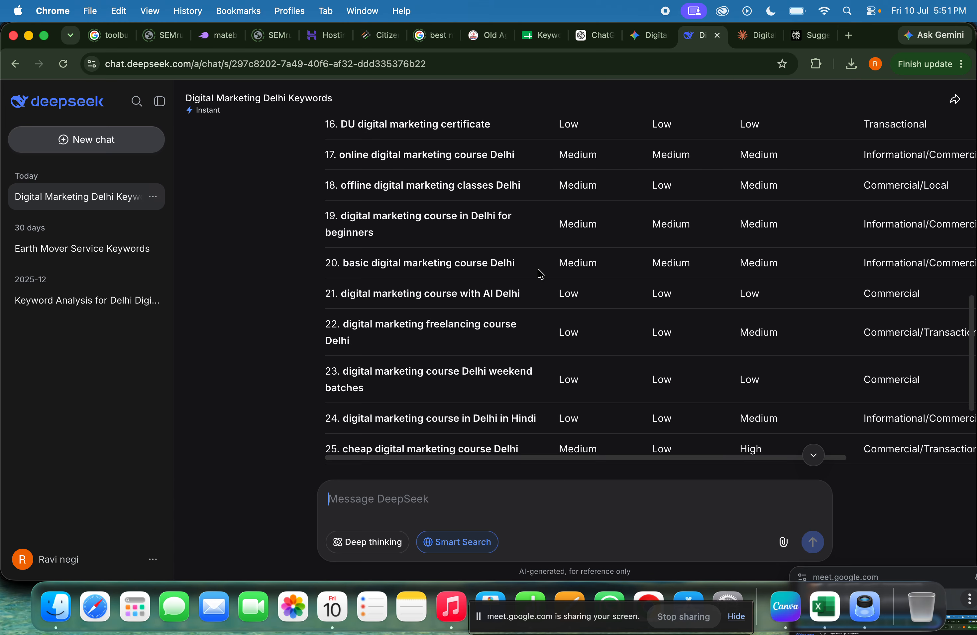
scroll(540, 274, "up", 6)
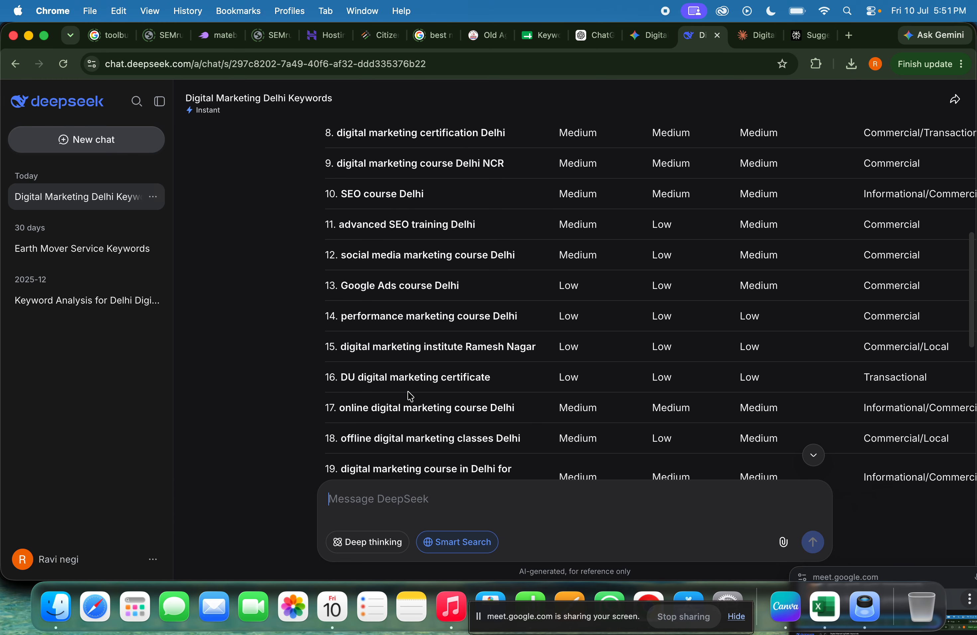
scroll(437, 250, "up", 3)
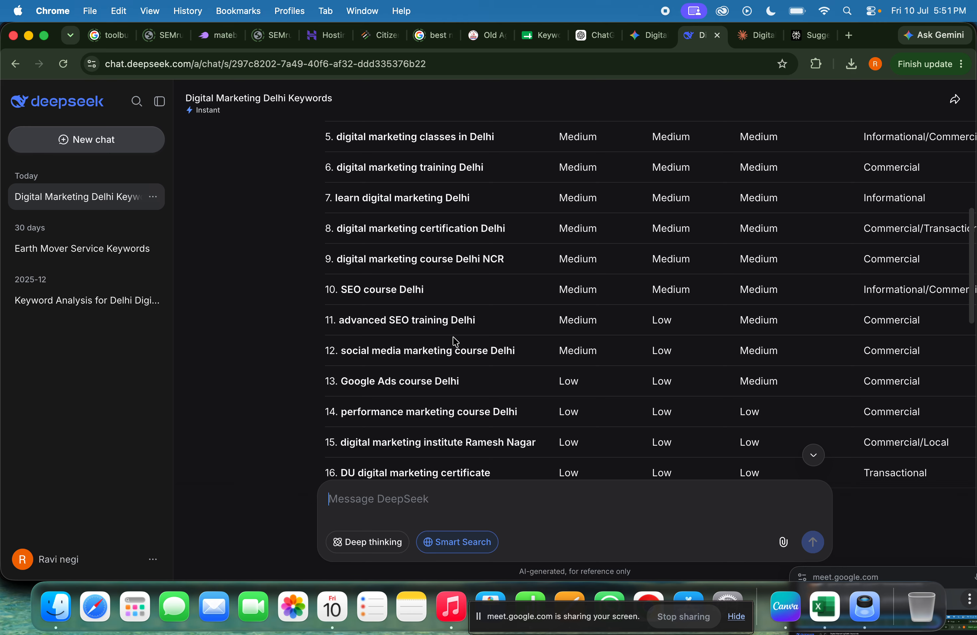
scroll(456, 342, "up", 7)
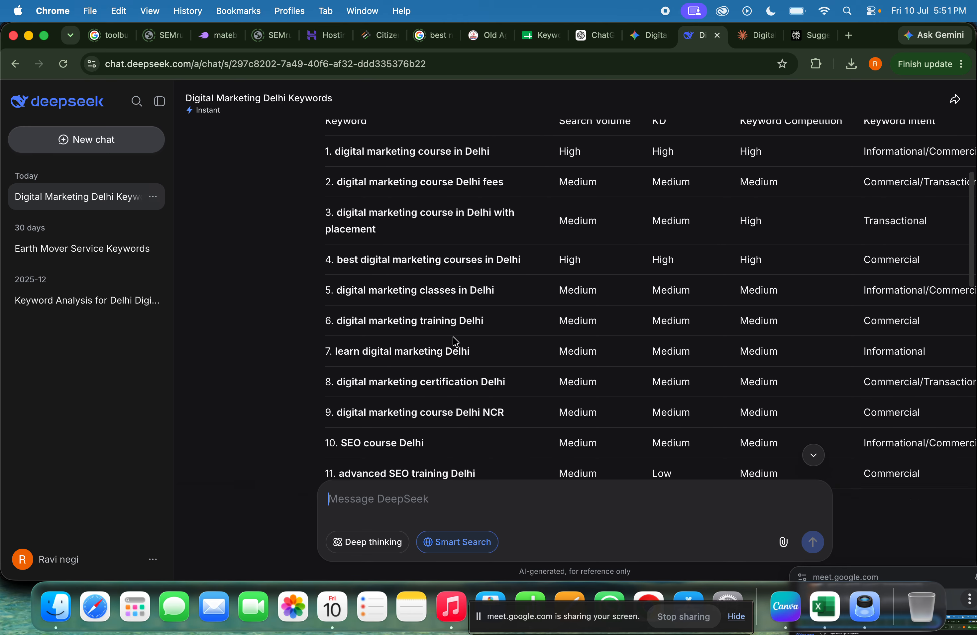
scroll(573, 320, "right", 5)
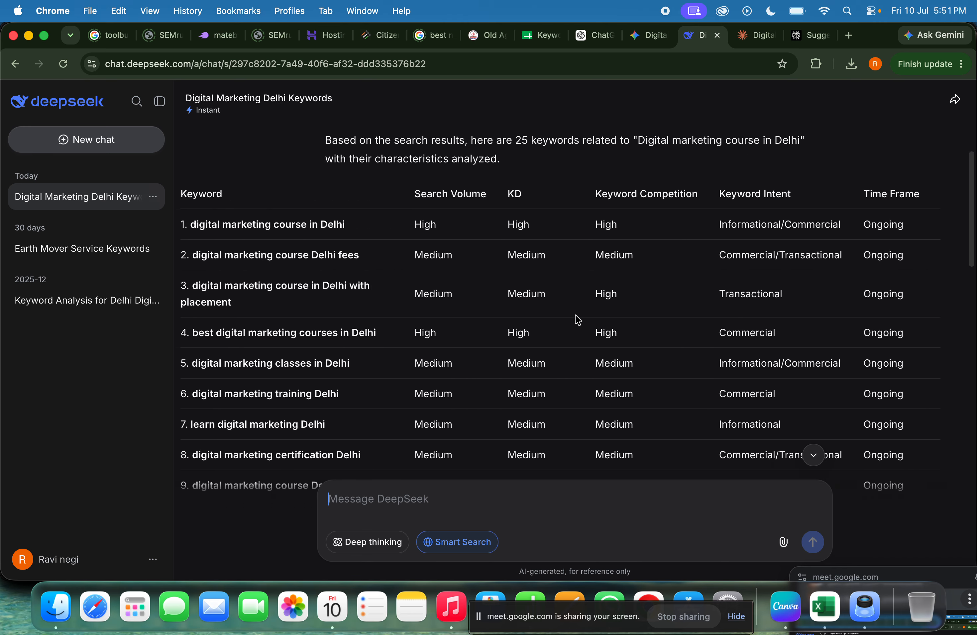
scroll(856, 290, "down", 8)
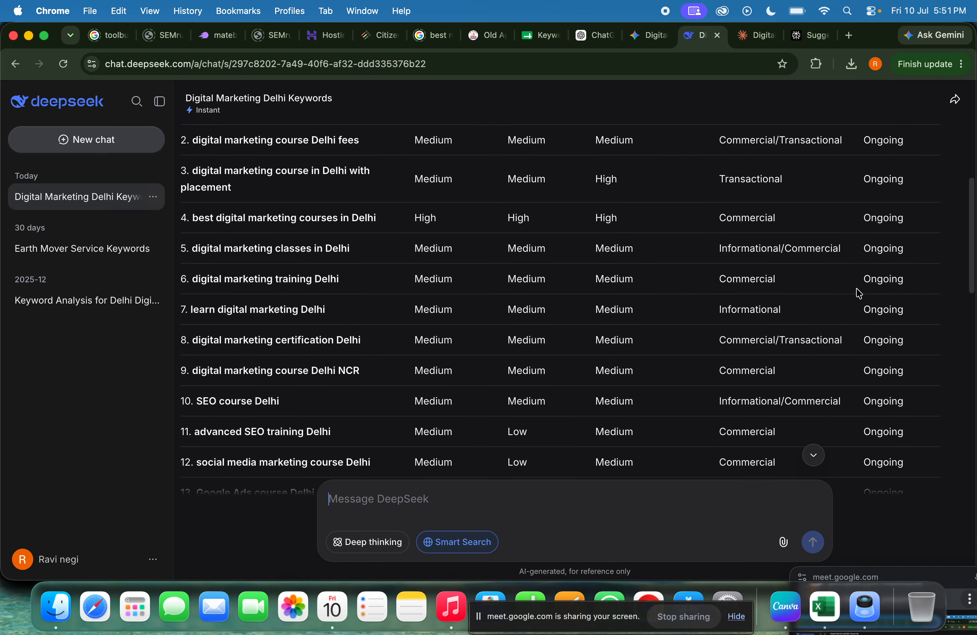
scroll(859, 294, "down", 5)
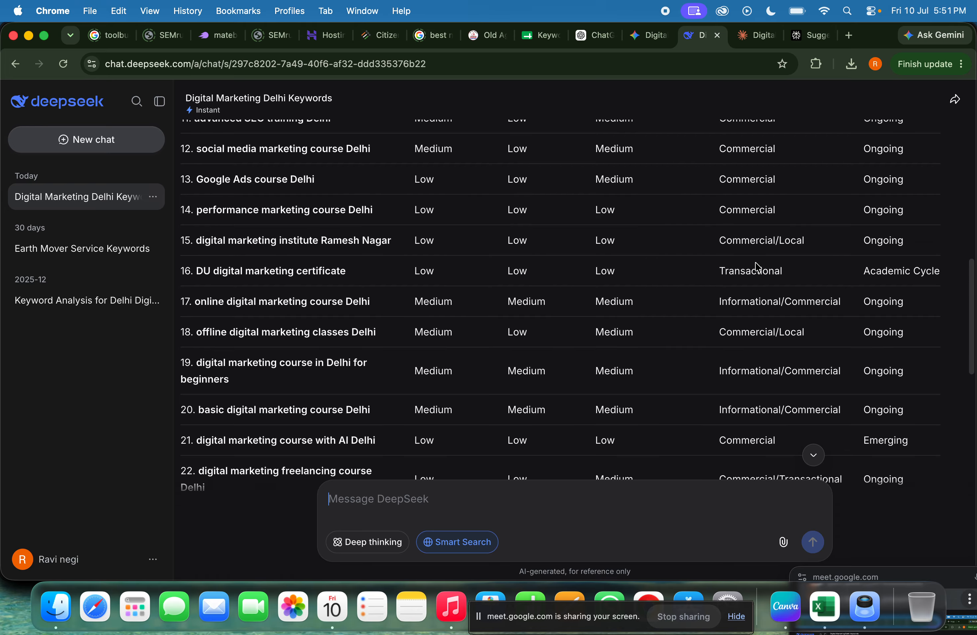
scroll(754, 268, "up", 7)
scroll(756, 266, "left", 5)
scroll(755, 264, "up", 6)
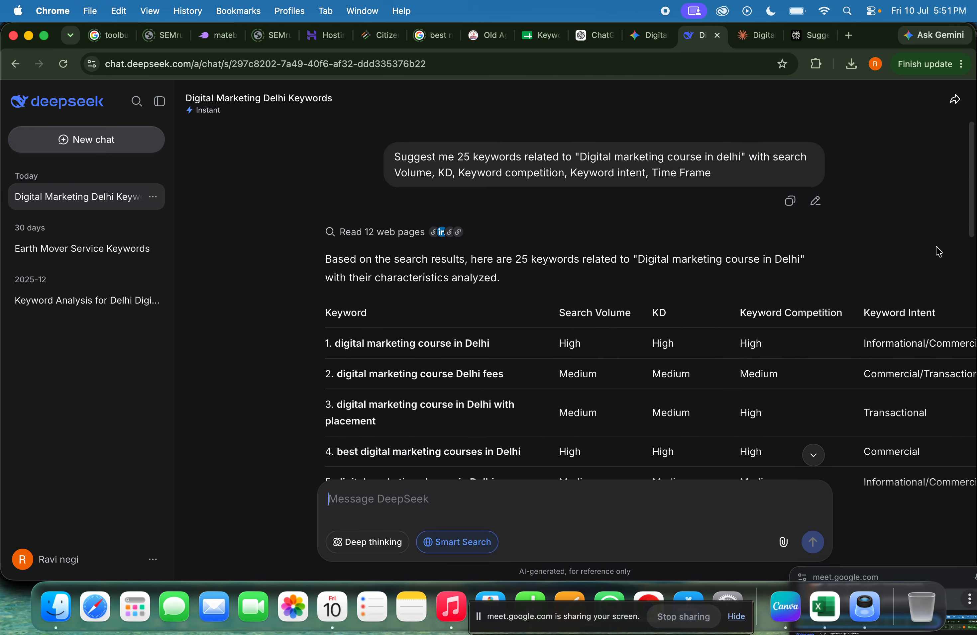
scroll(912, 338, "down", 2)
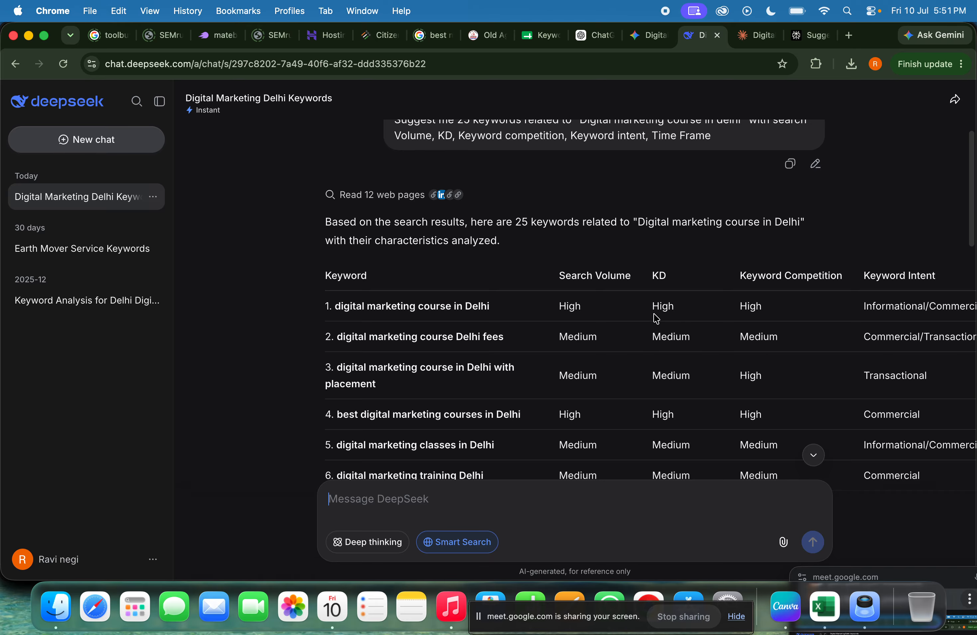
Step: Close DeepSeek's conversation and examine Claude's Delhi keyword table from its notes through keyword 25
scroll(582, 392, "down", 15)
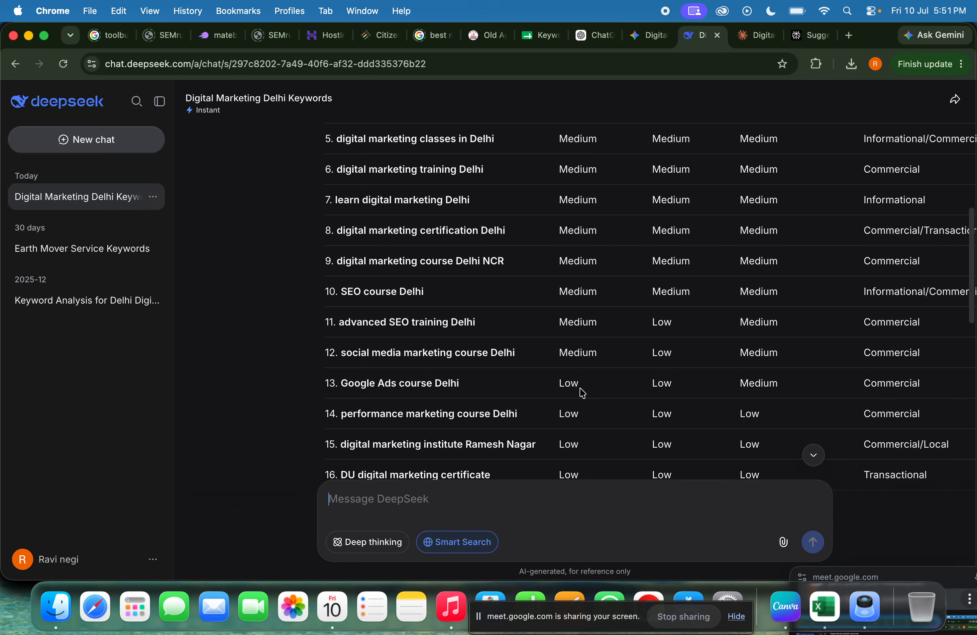
left_click(718, 36)
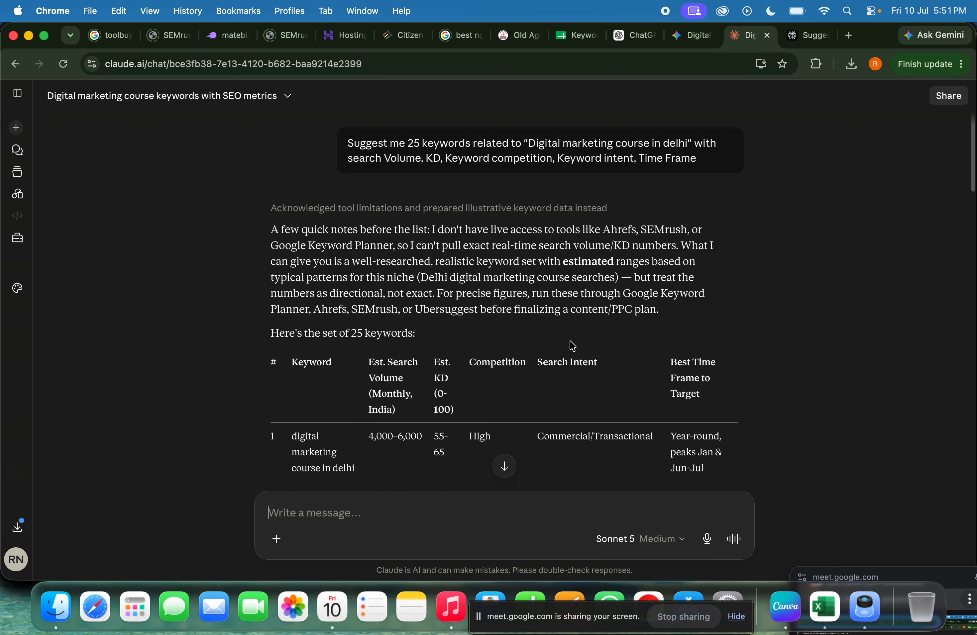
scroll(573, 350, "down", 3)
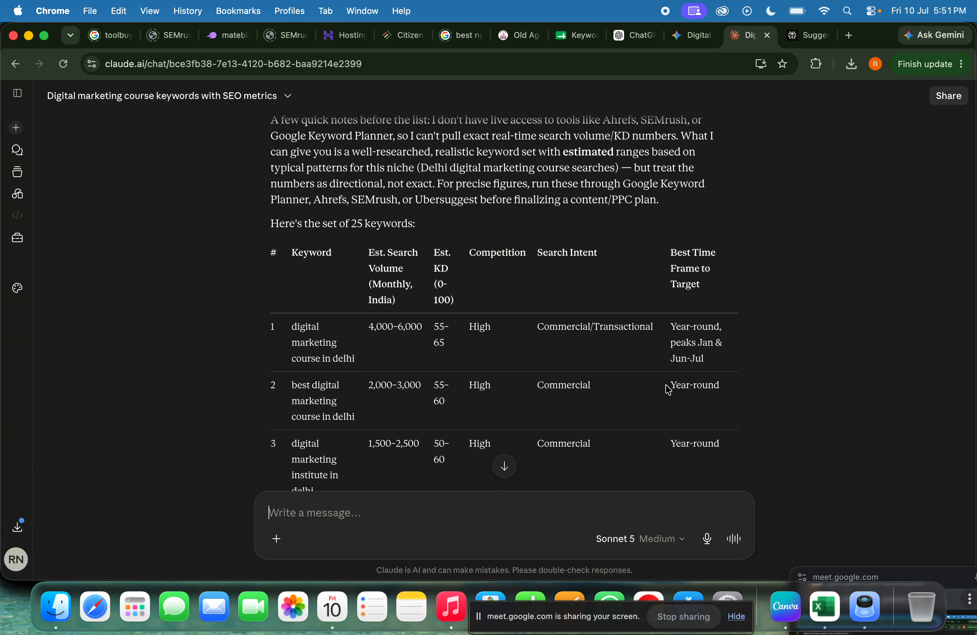
scroll(668, 389, "down", 20)
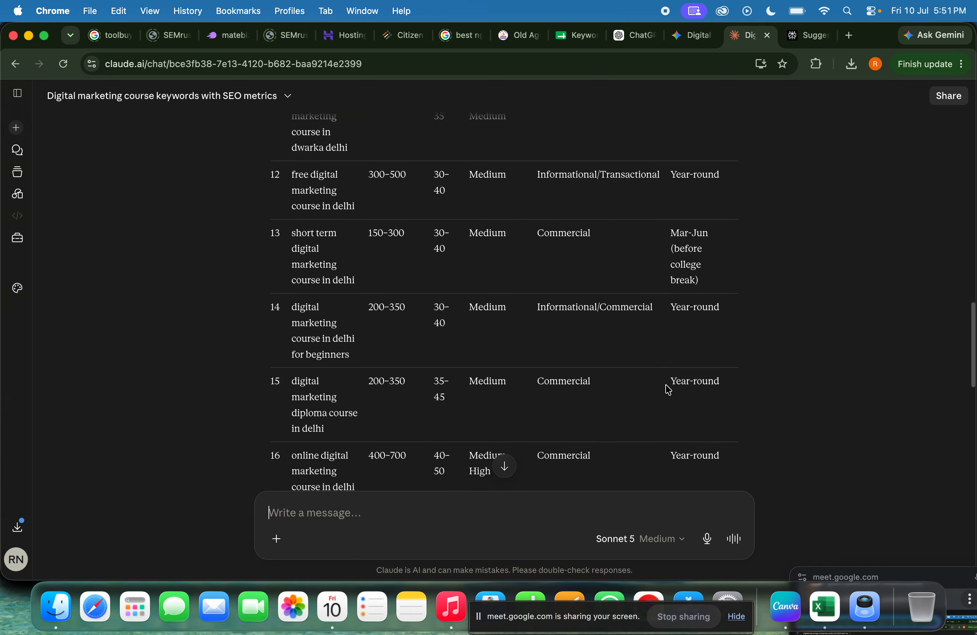
scroll(668, 389, "down", 20)
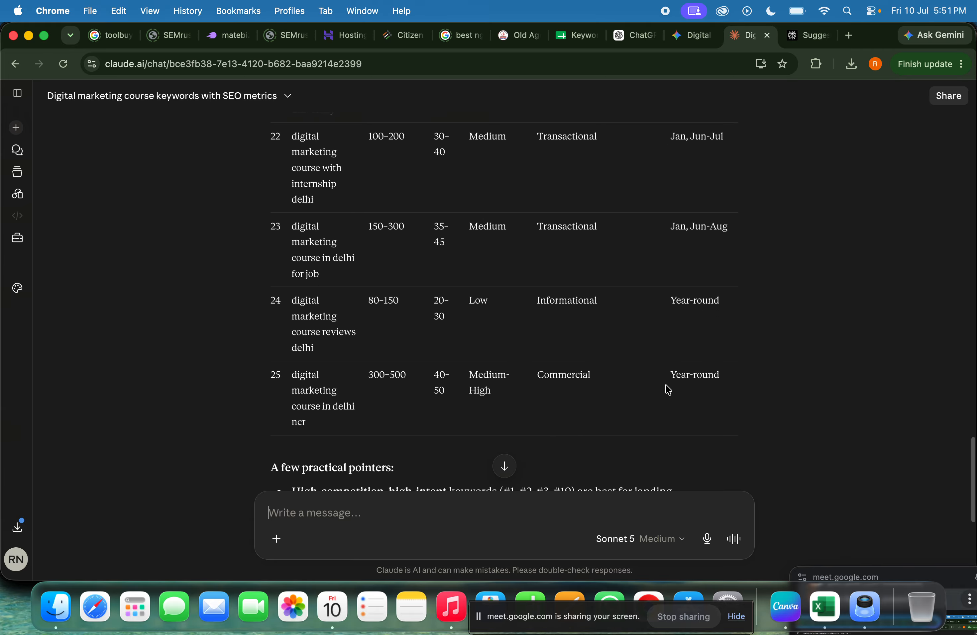
scroll(668, 389, "down", 5)
scroll(668, 389, "up", 20)
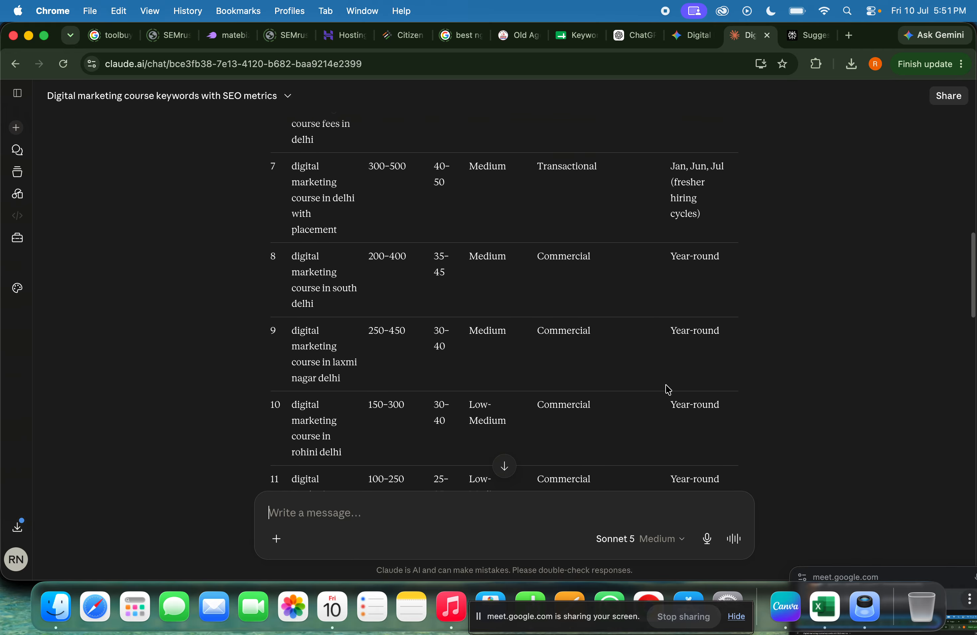
scroll(668, 390, "up", 20)
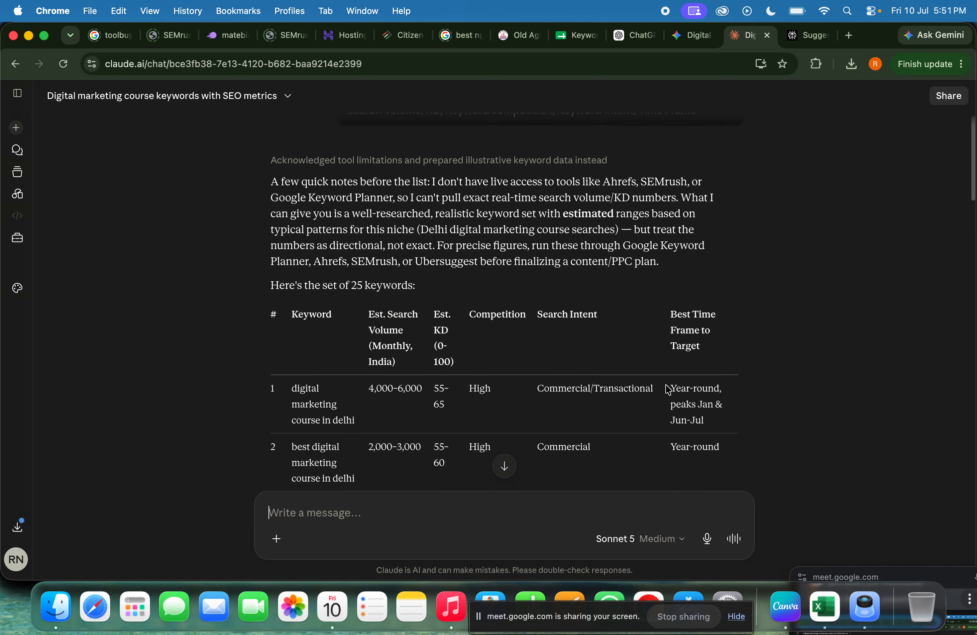
scroll(668, 389, "up", 3)
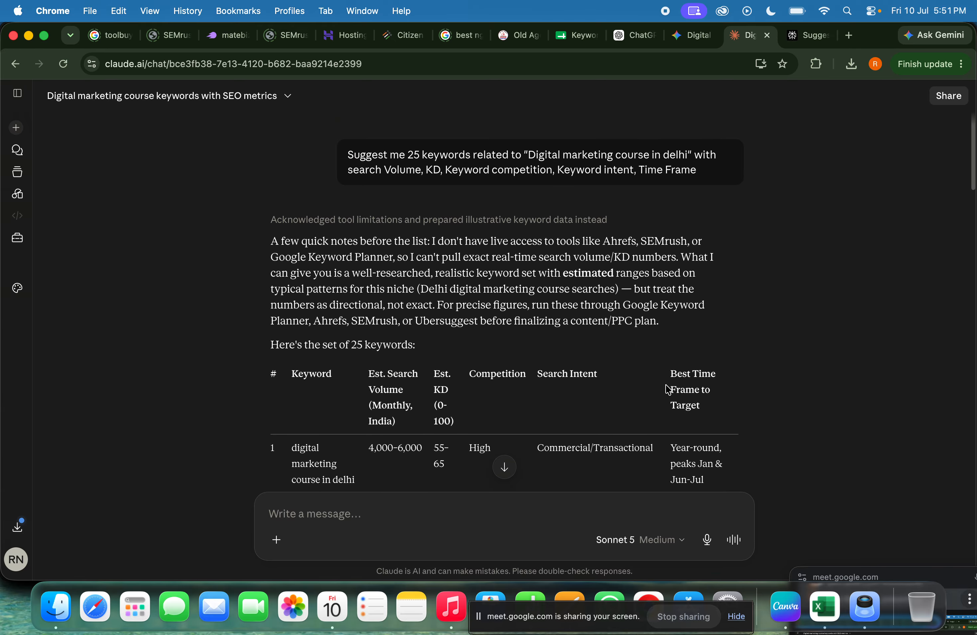
Step: Switch to Perplexity's response, examine its Delhi keyword table through the last row and copy the table
left_click(798, 41)
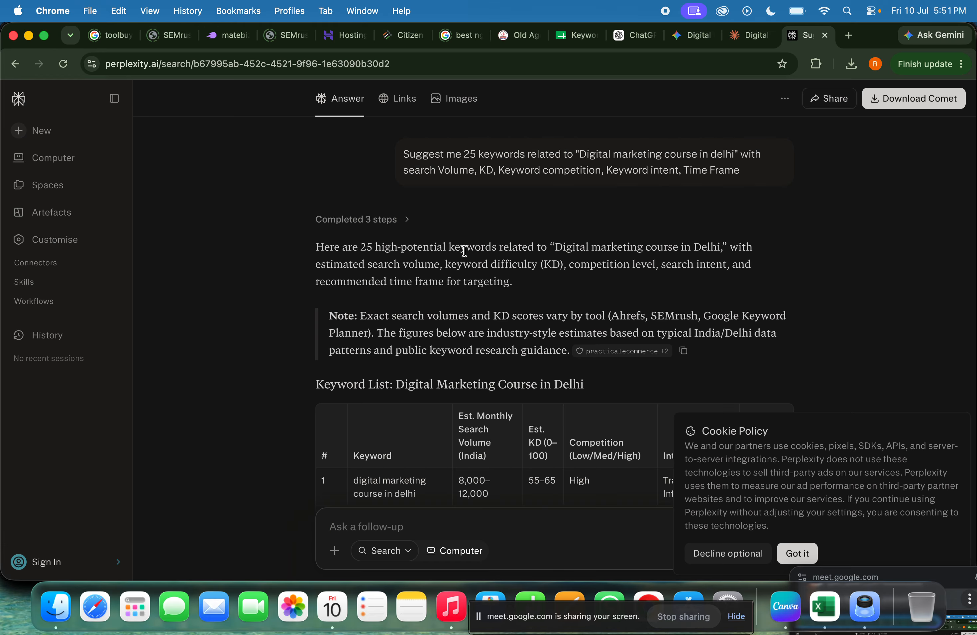
scroll(465, 252, "down", 7)
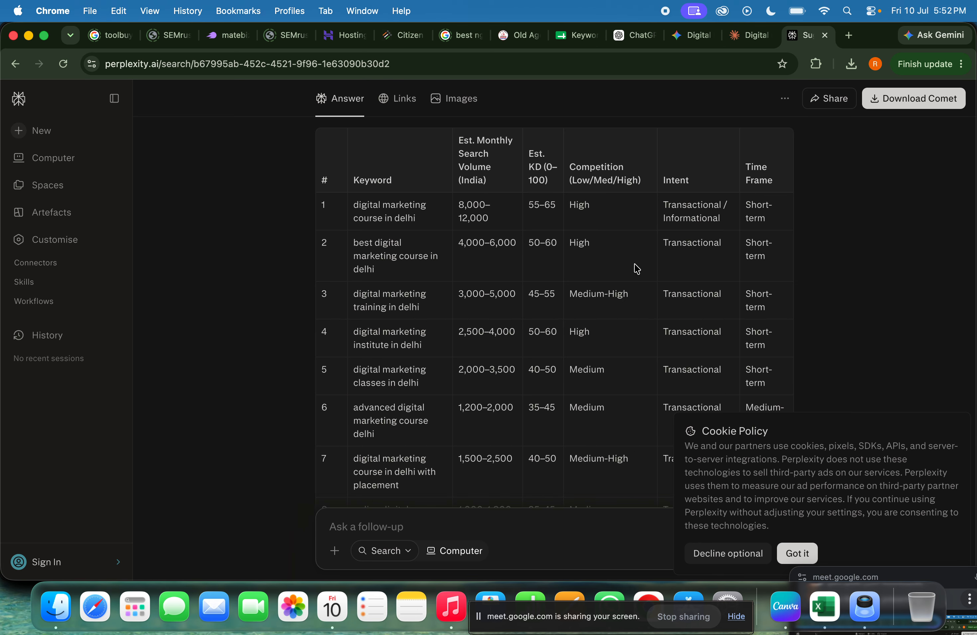
scroll(536, 291, "down", 7)
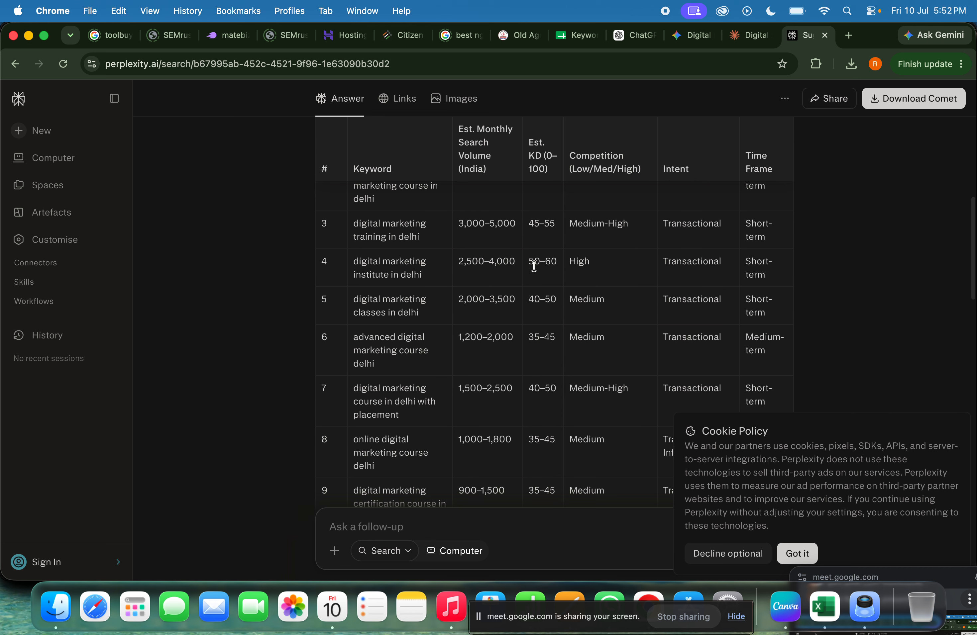
scroll(536, 270, "down", 9)
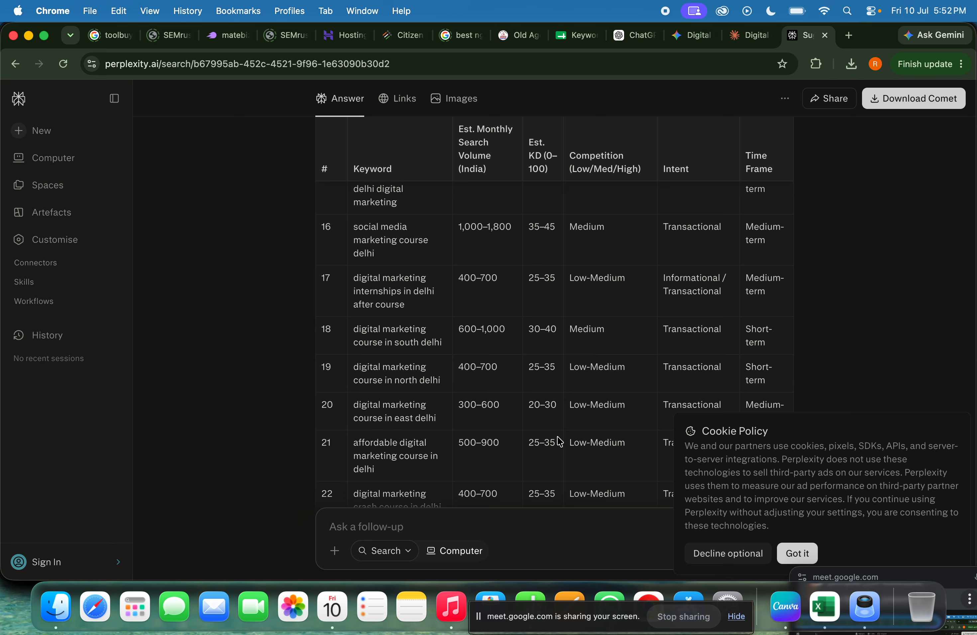
scroll(709, 395, "down", 12)
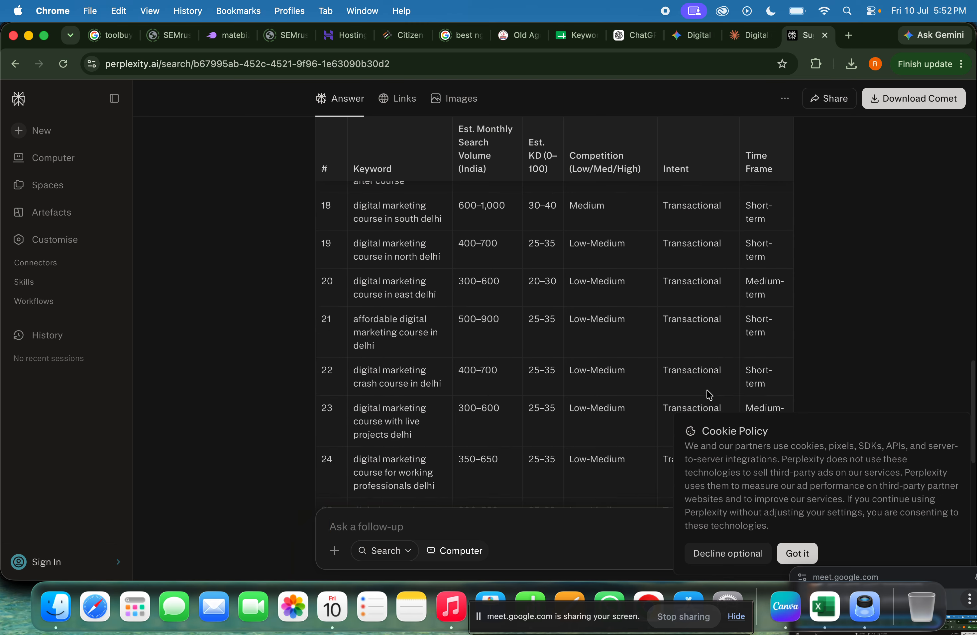
scroll(709, 394, "up", 4)
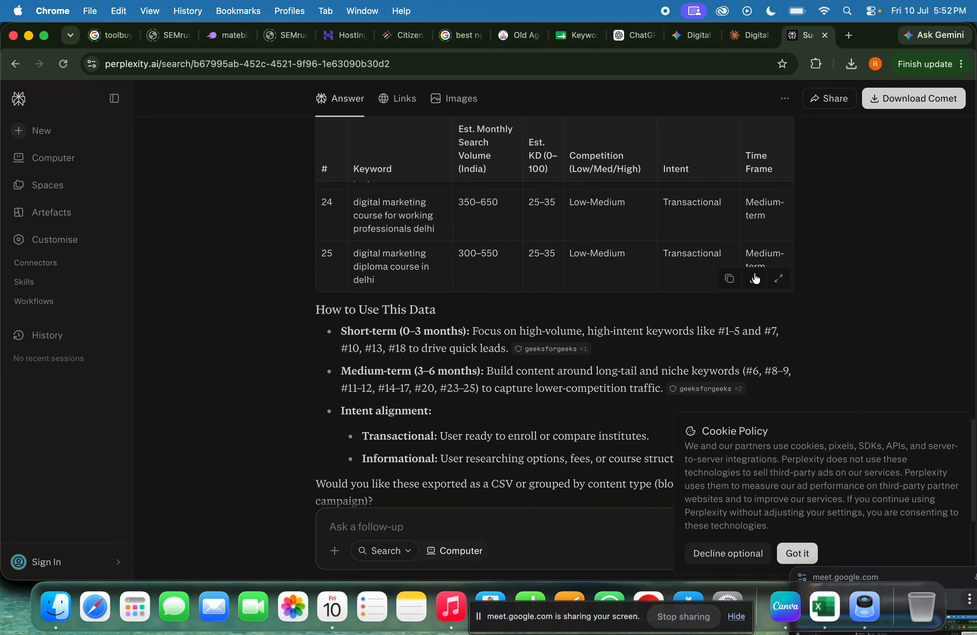
left_click(729, 280)
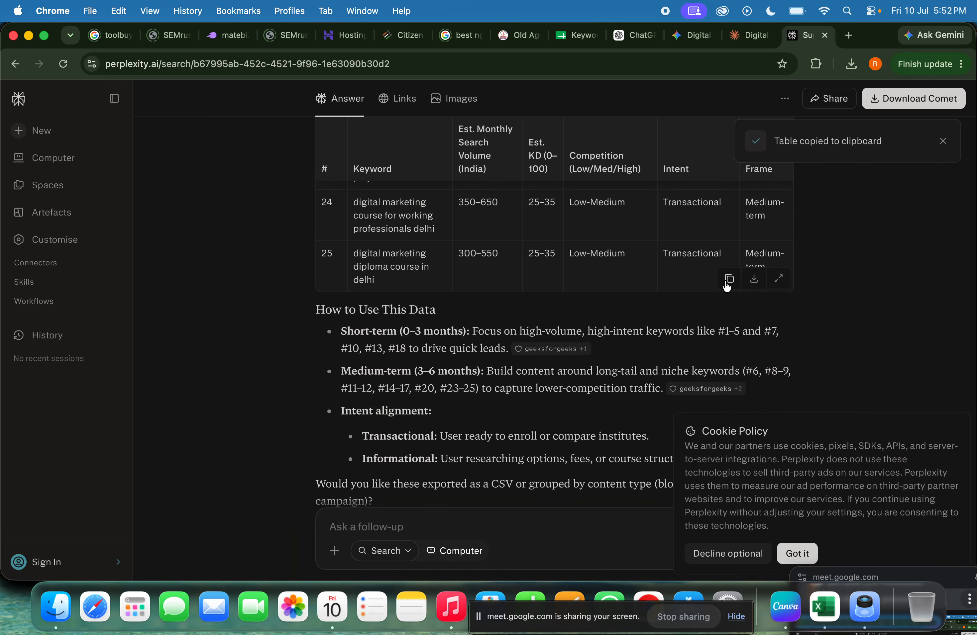
Step: Copy Perplexity's opening sentence beginning "Here are 25 high-potential keywords" and paste it as a new message in ChatGPT
scroll(693, 146, "up", 20)
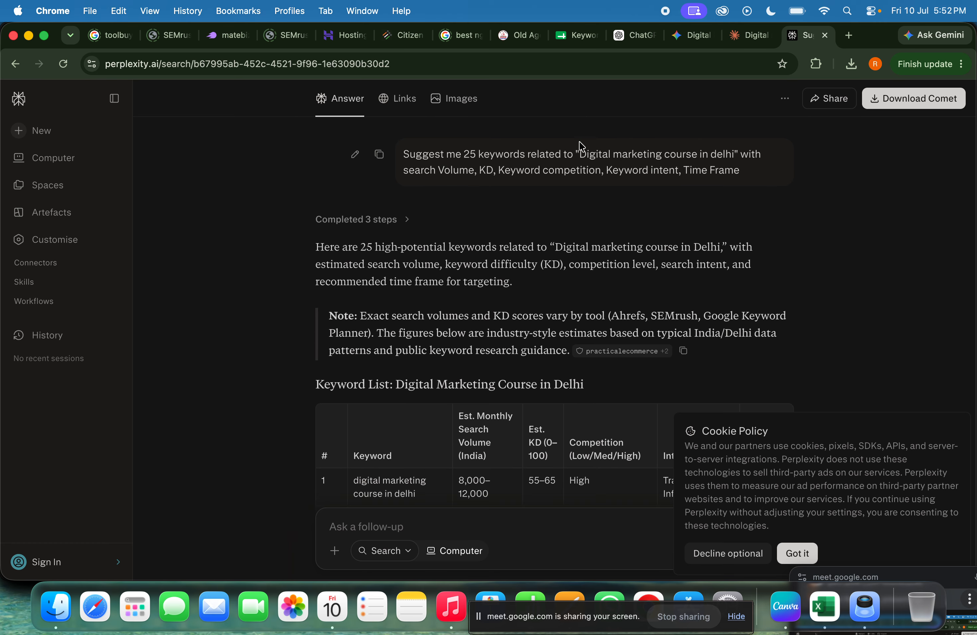
left_click_drag(579, 150, 735, 149)
left_click_drag(744, 168, 406, 156)
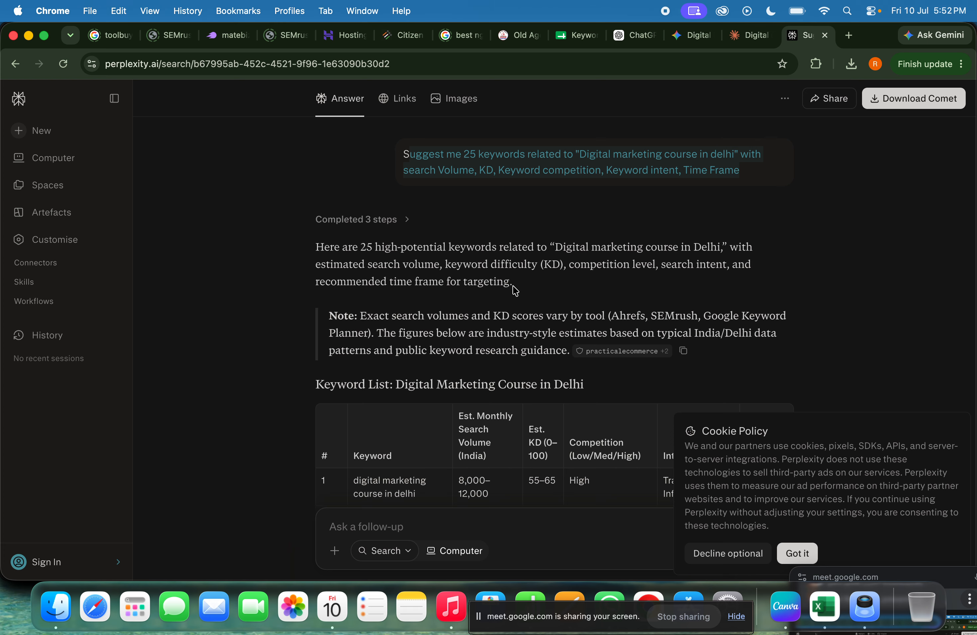
left_click_drag(515, 285, 305, 257)
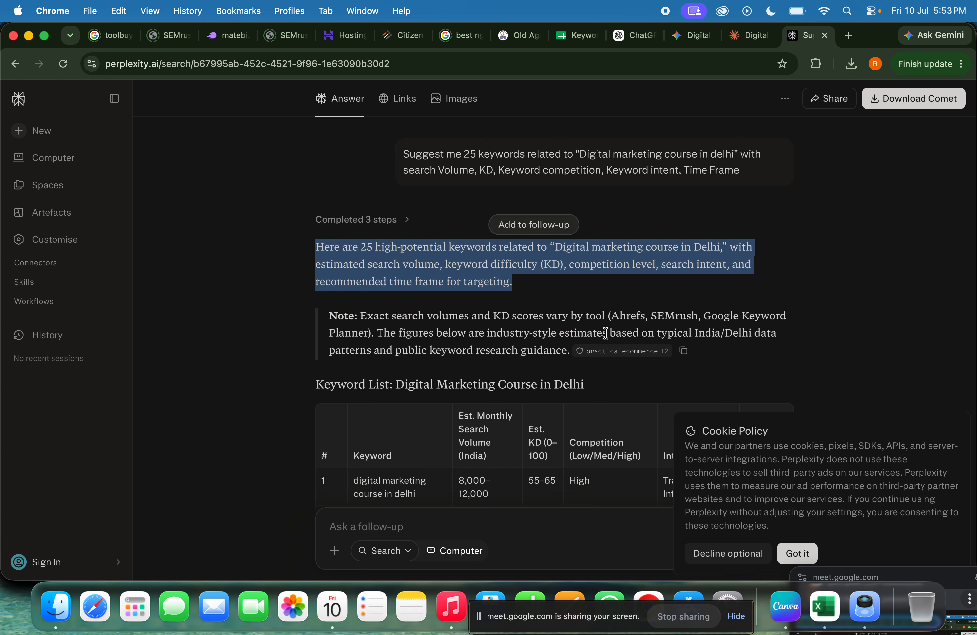
left_click(632, 35)
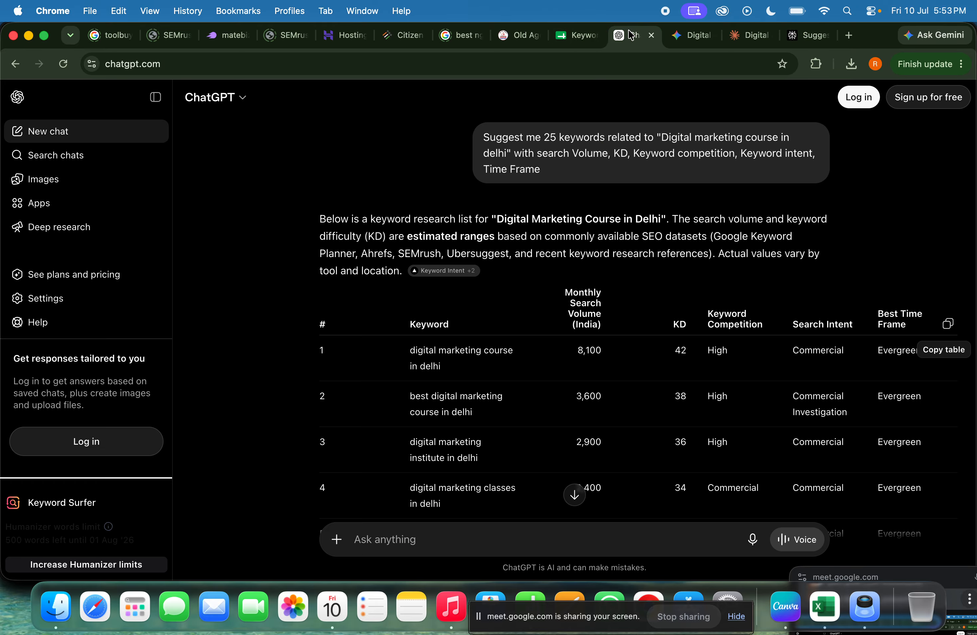
left_click(479, 543)
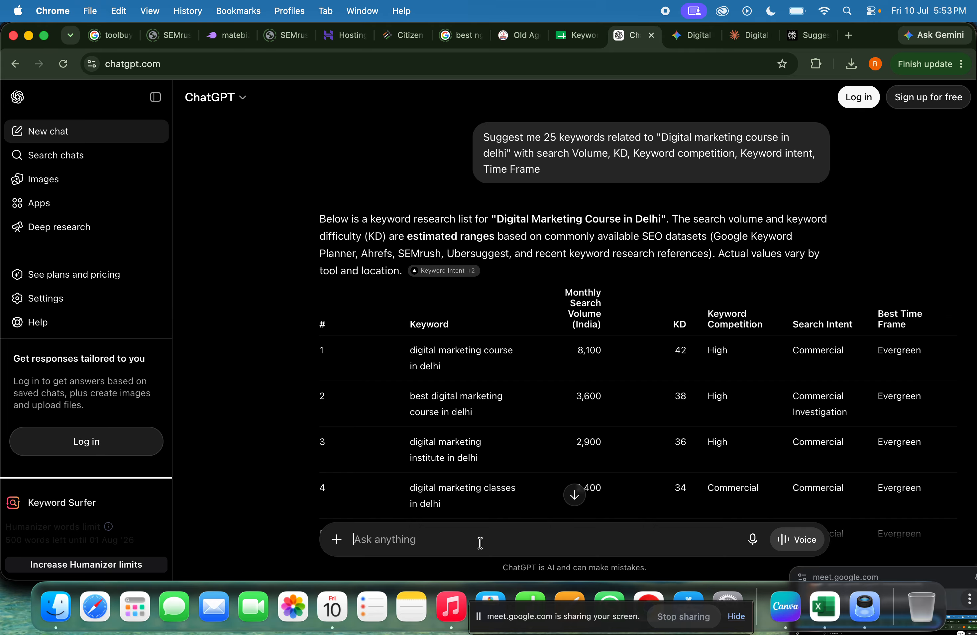
key("super+v")
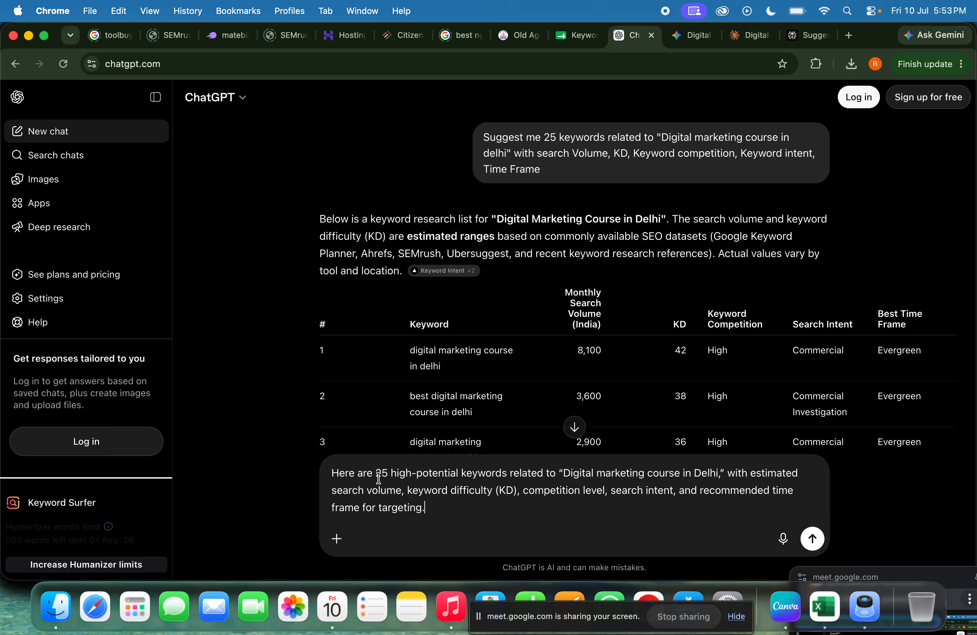
Step: Reword the pasted prompt's opening to "Suggest me" and replace the quoted topic with "Earth movering service"
left_click_drag(373, 473, 311, 479)
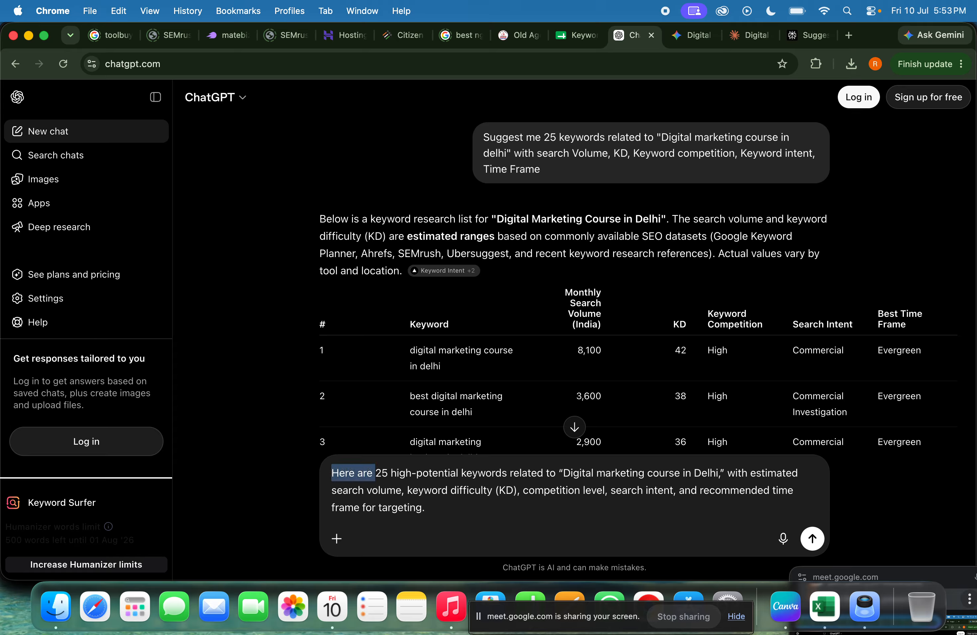
type("Suggest ")
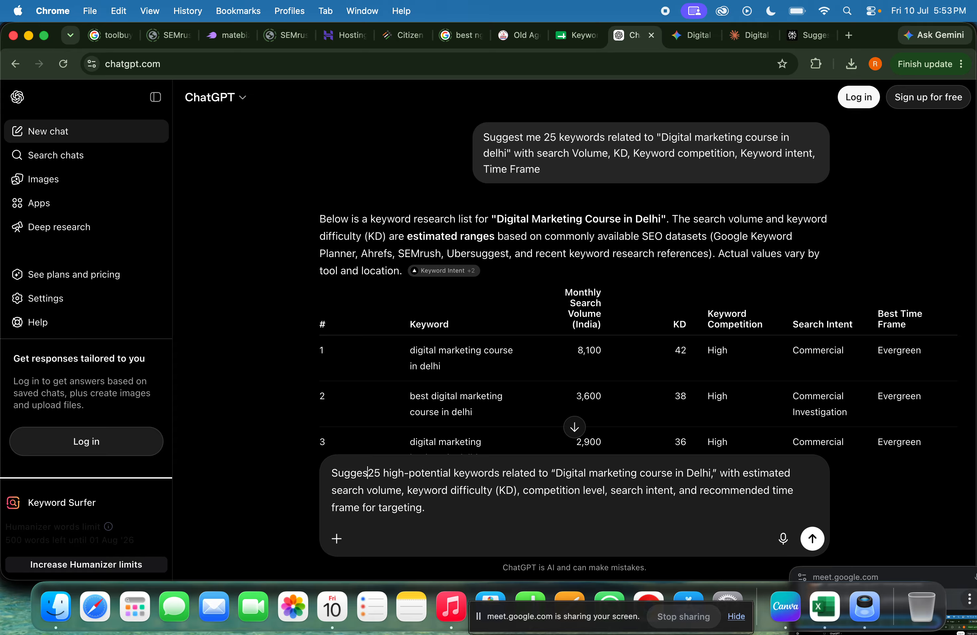
type("me")
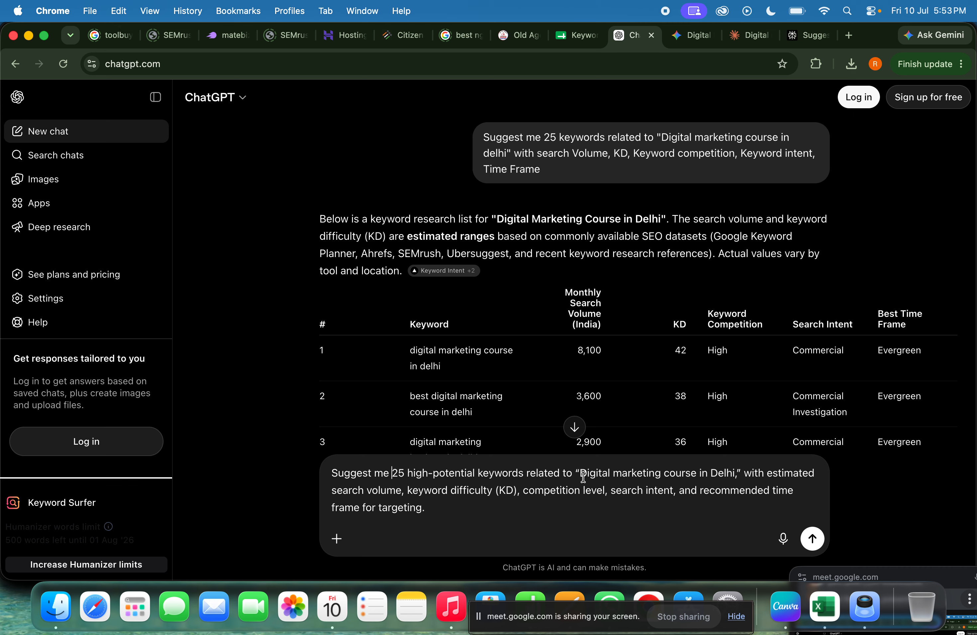
left_click_drag(579, 473, 736, 472)
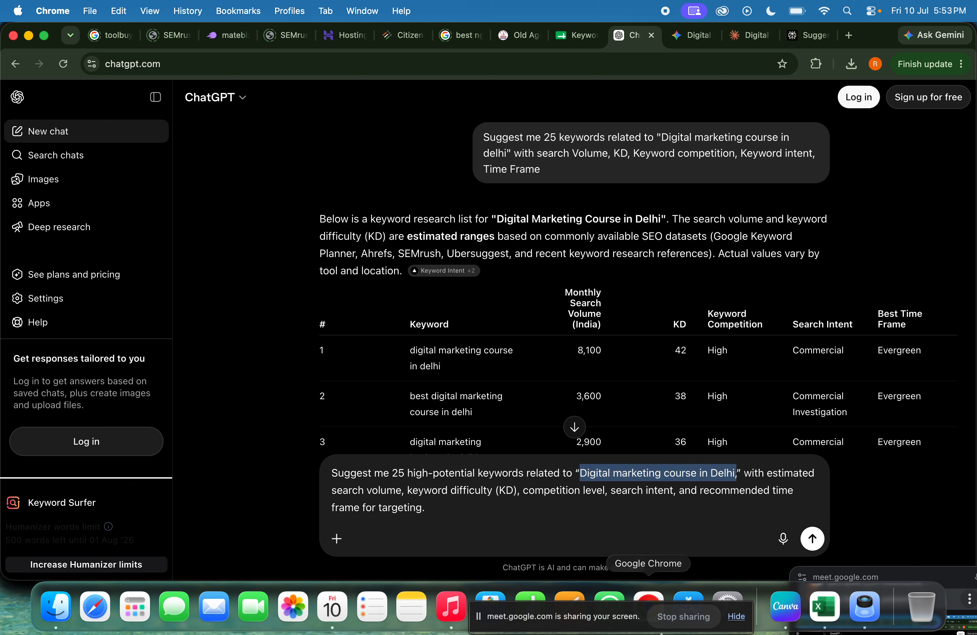
type("Earth")
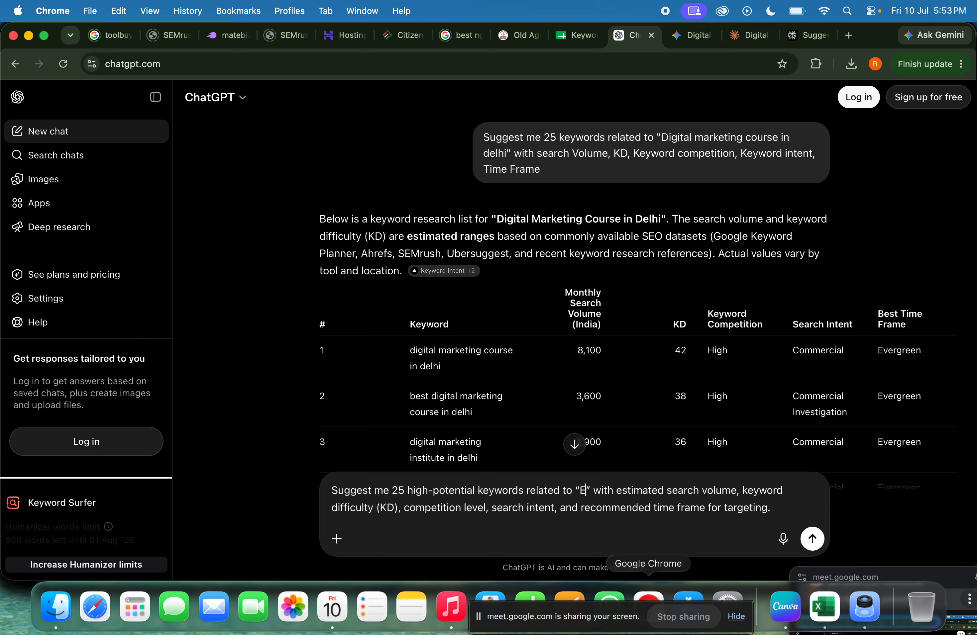
type(" mov")
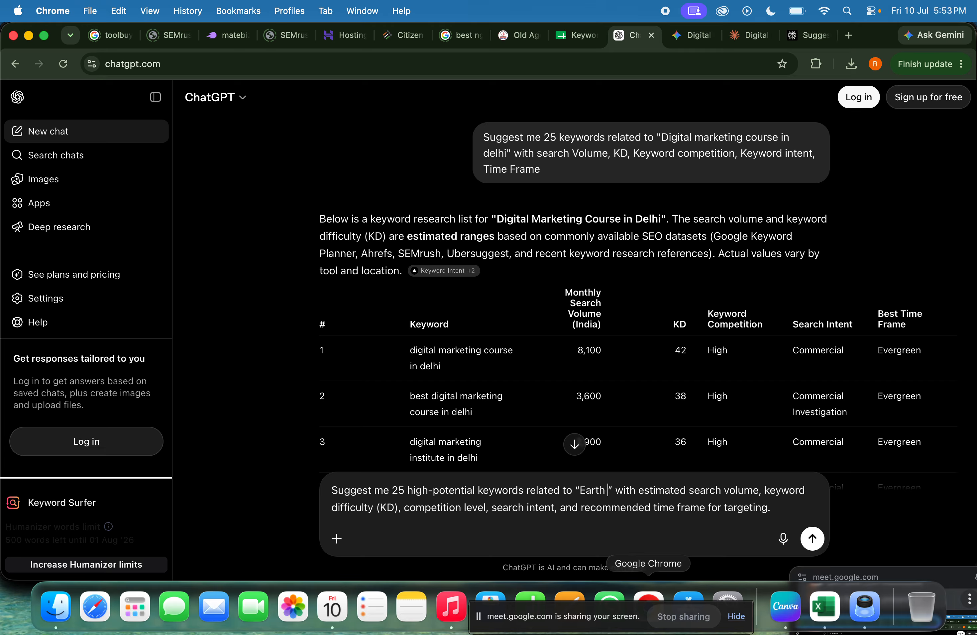
type("er")
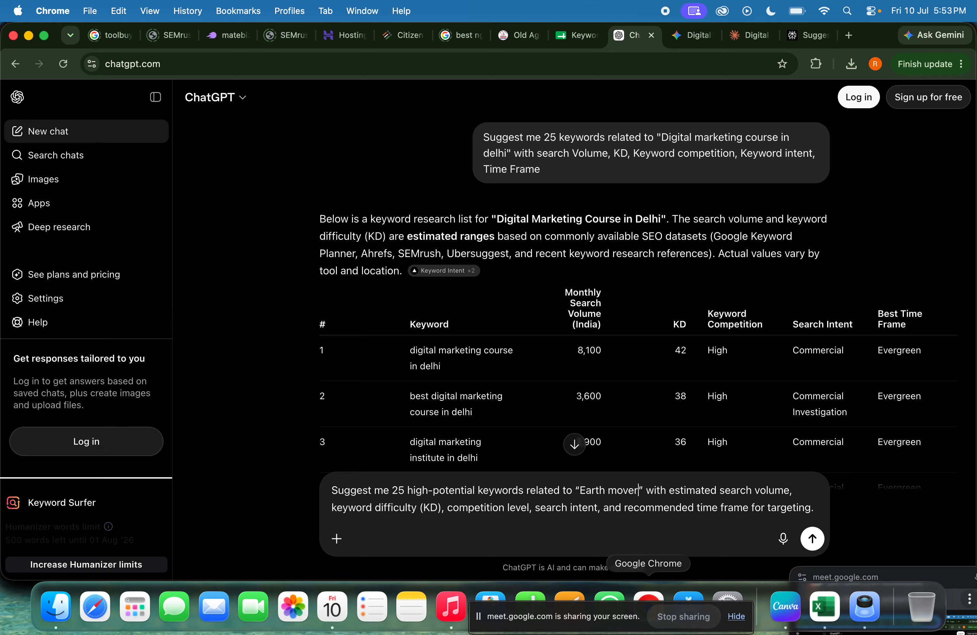
type("ing s")
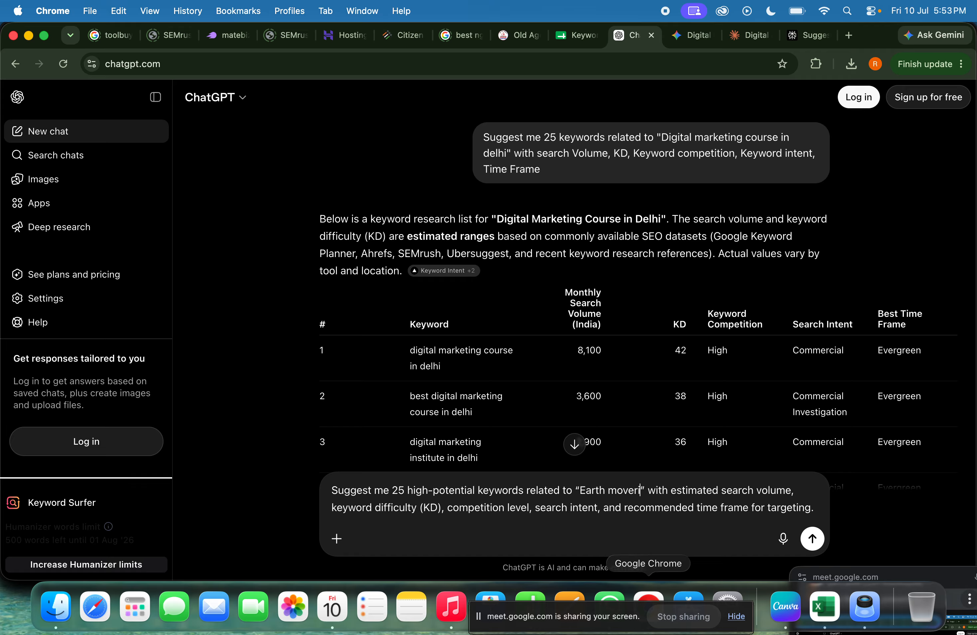
type("ervice")
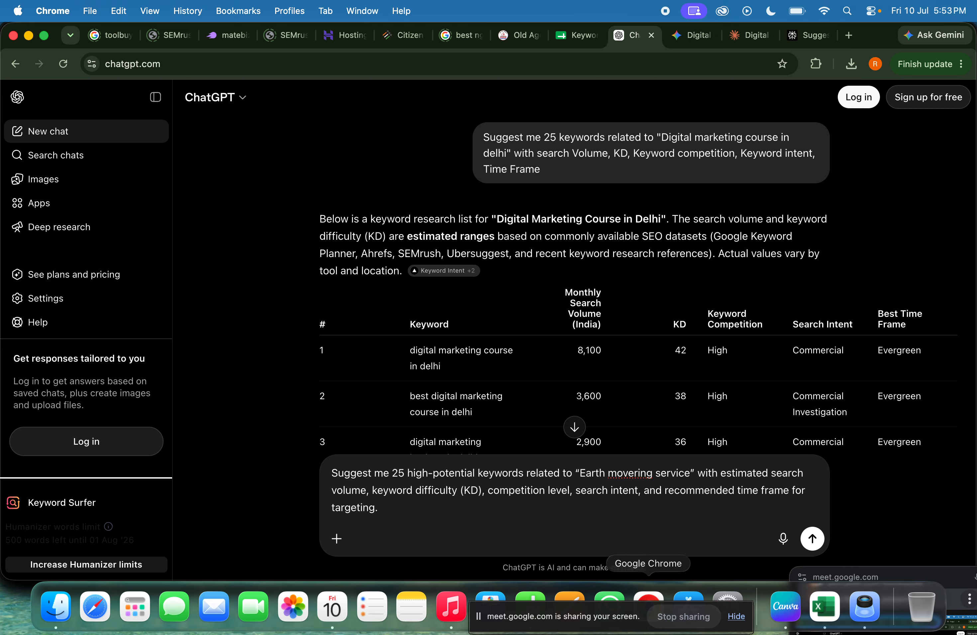
Step: Submit the earth-moving keyword prompt to ChatGPT and examine the first rows of the keyword table it generates
key("super+a")
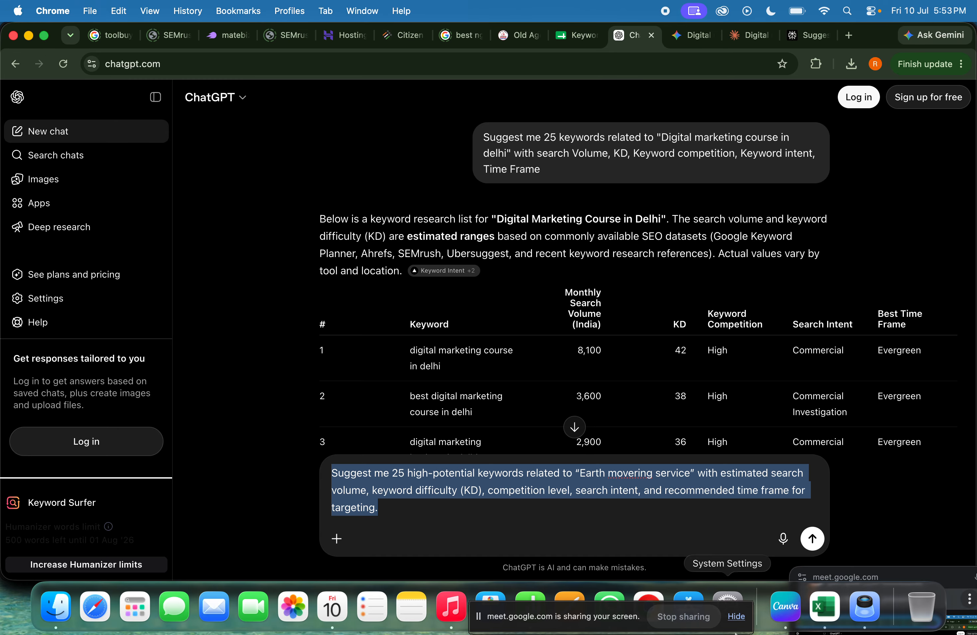
left_click(813, 538)
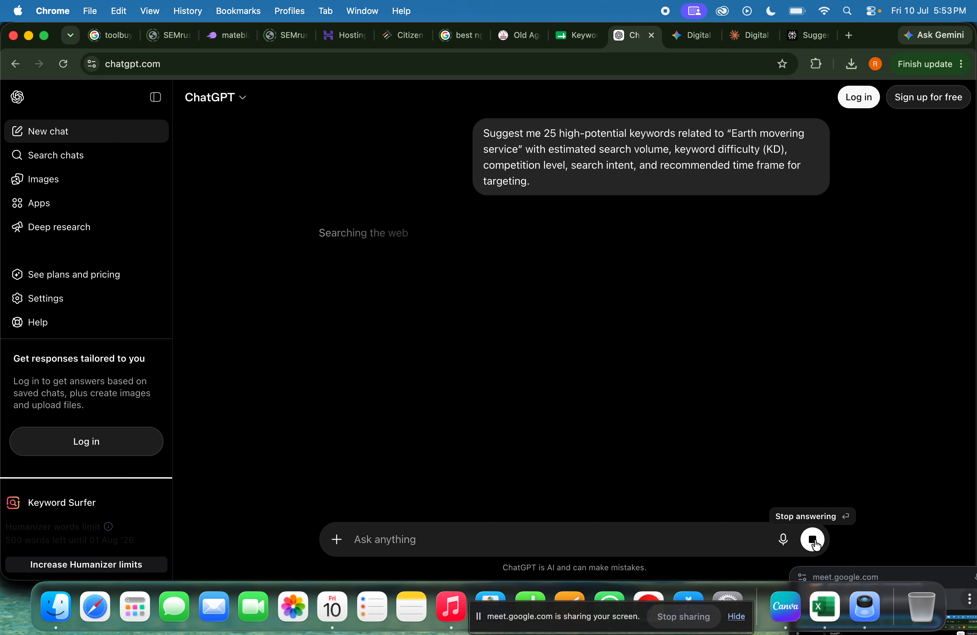
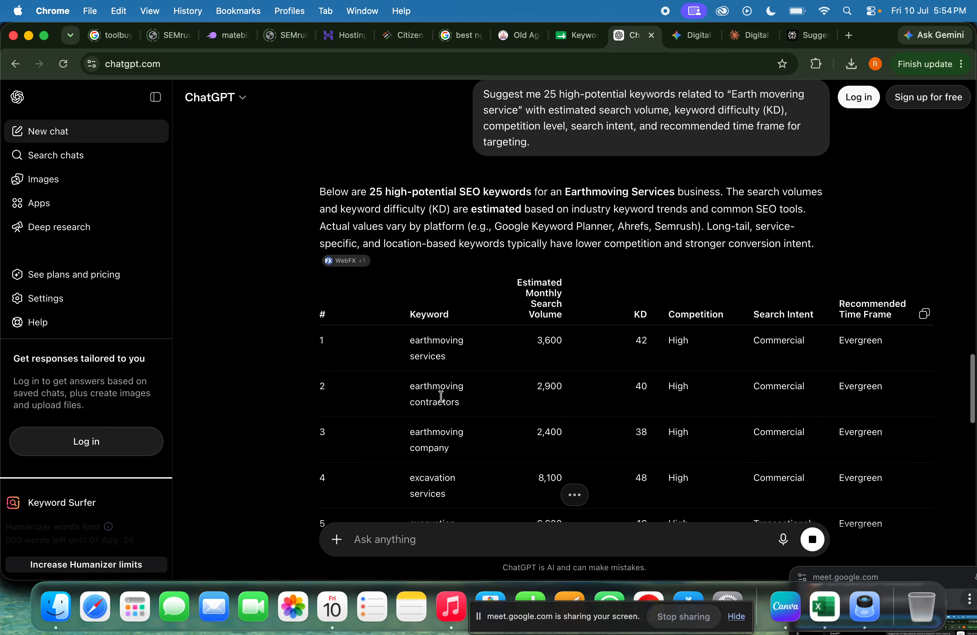
scroll(446, 431, "down", 5)
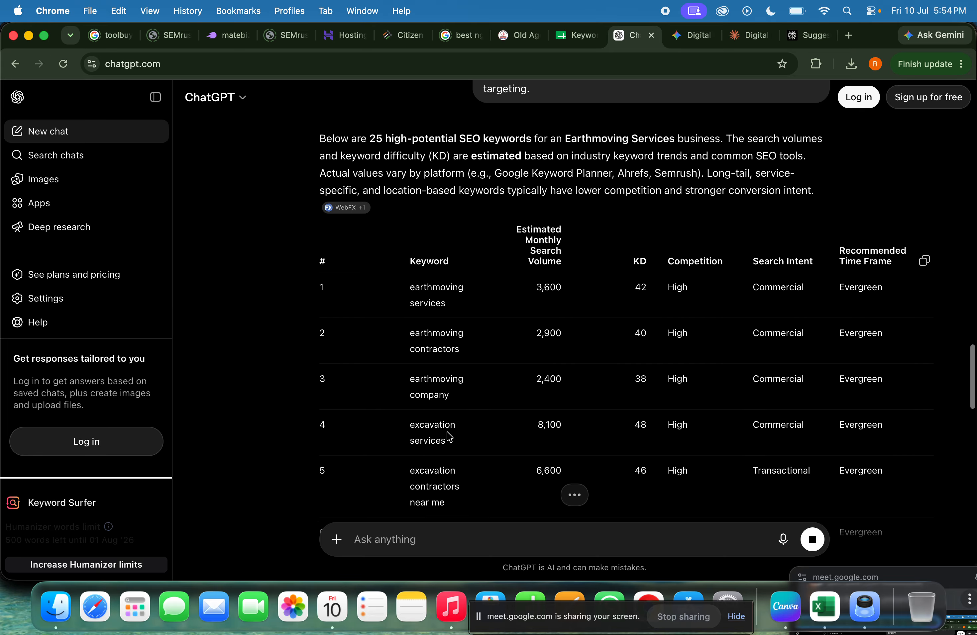
scroll(434, 362, "down", 2)
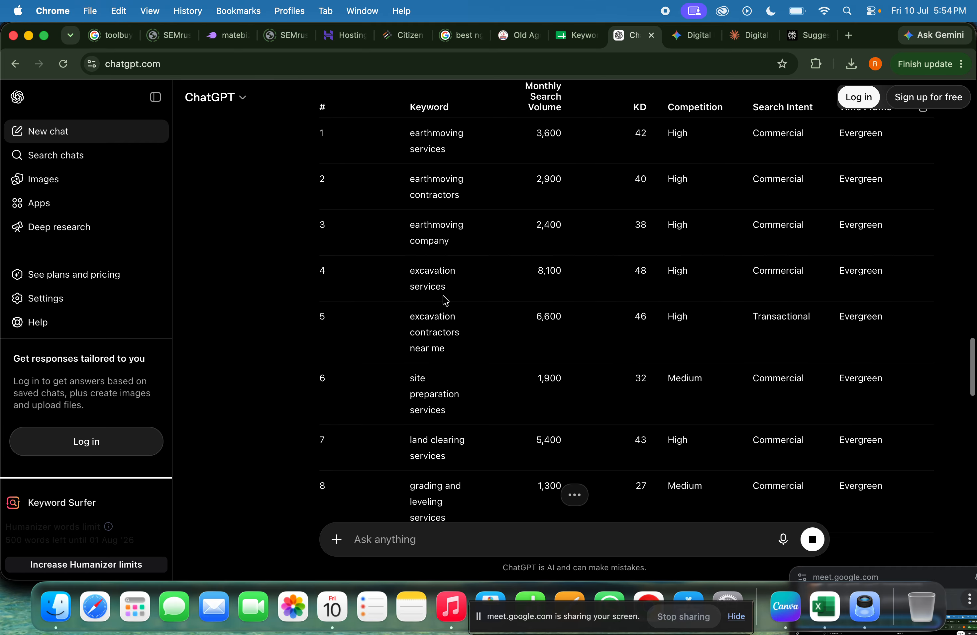
Step: Examine ChatGPT's earth-moving keyword table together with the submitted prompt and the introduction above the table
scroll(485, 447, "down", 5)
scroll(560, 355, "up", 6)
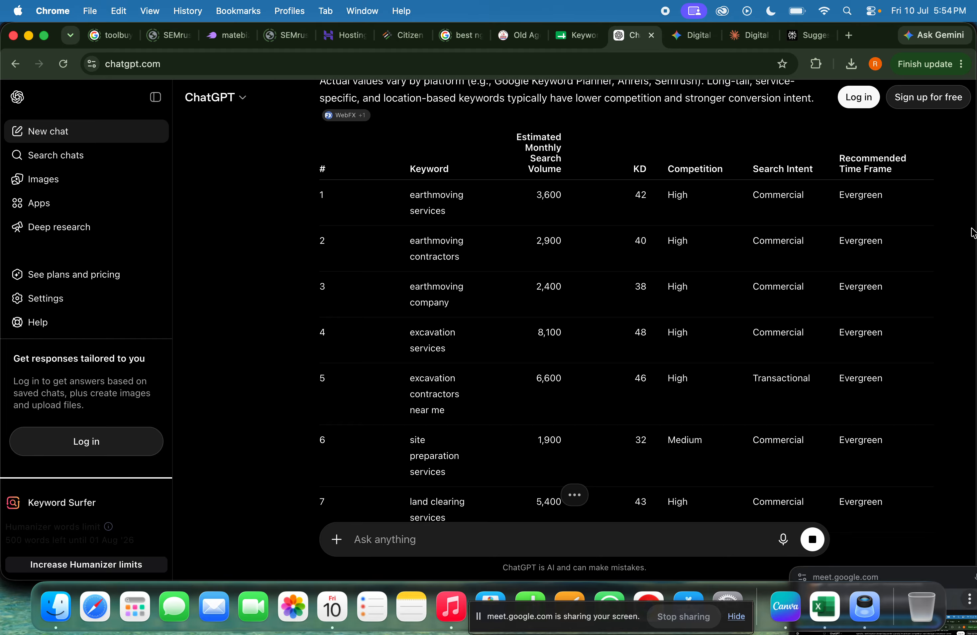
scroll(673, 95, "up", 7)
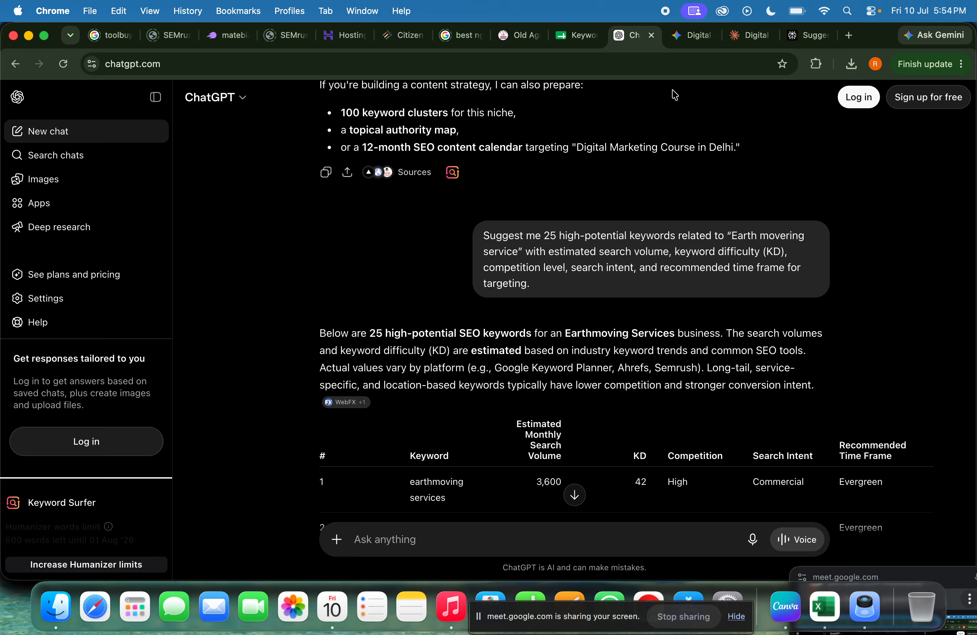
scroll(645, 272, "down", 4)
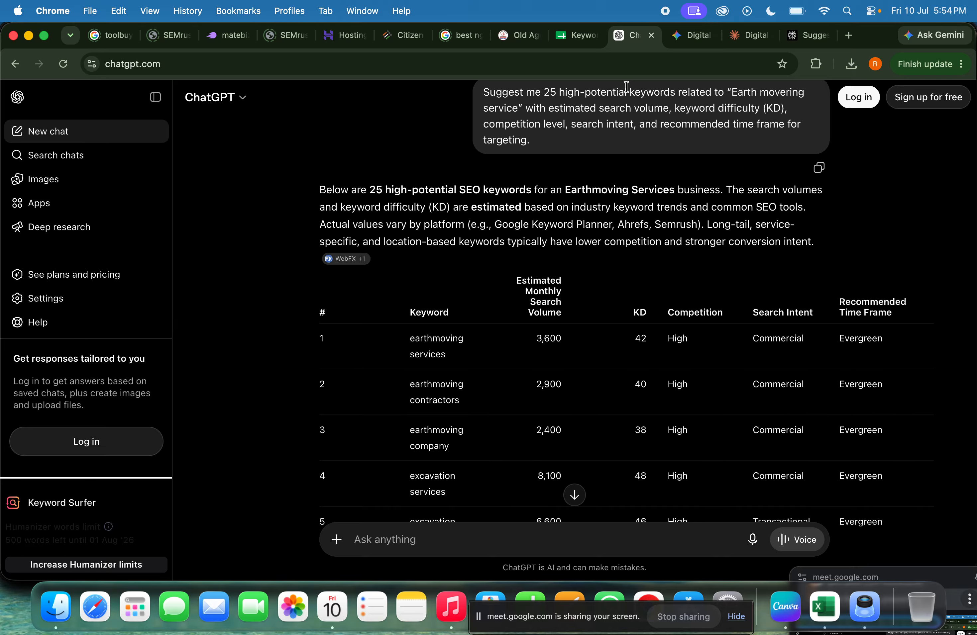
Step: Switch to the Keyword Research spreadsheet, set its general access to Anyone with the link, and copy the sharing link
left_click(576, 36)
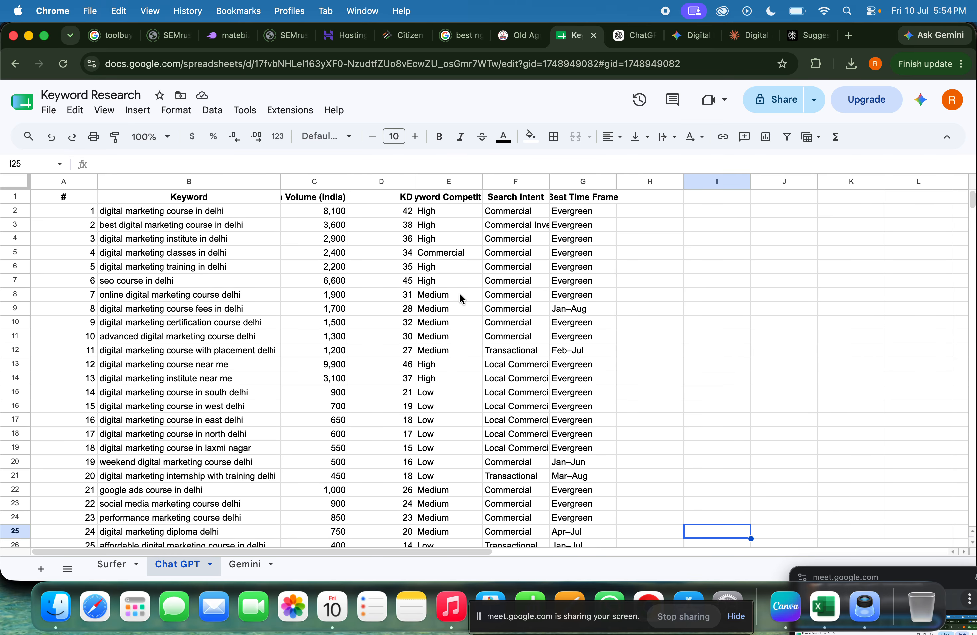
scroll(458, 292, "down", 2)
scroll(459, 292, "up", 2)
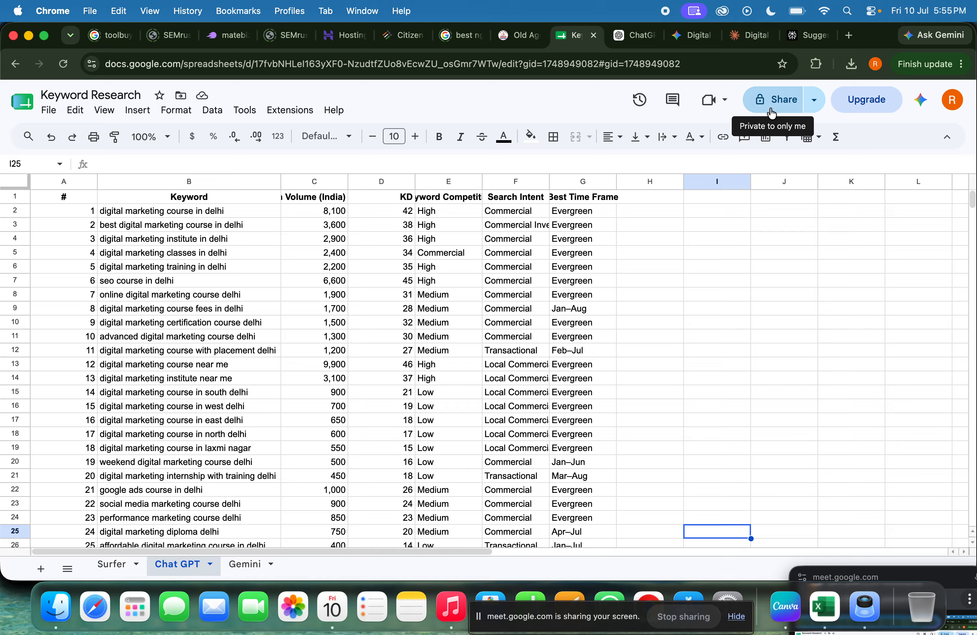
left_click(814, 107)
left_click(790, 102)
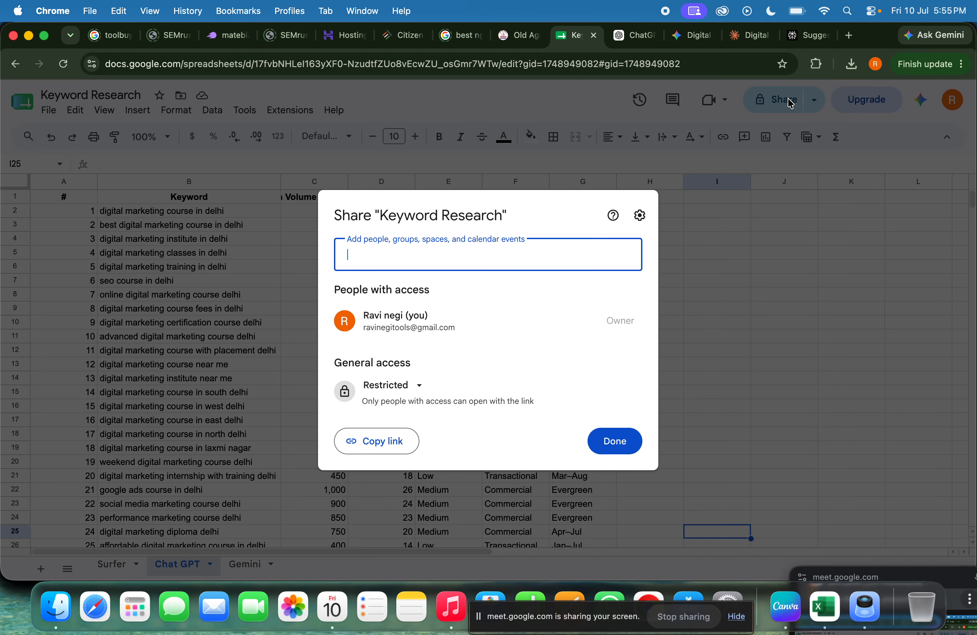
left_click(414, 391)
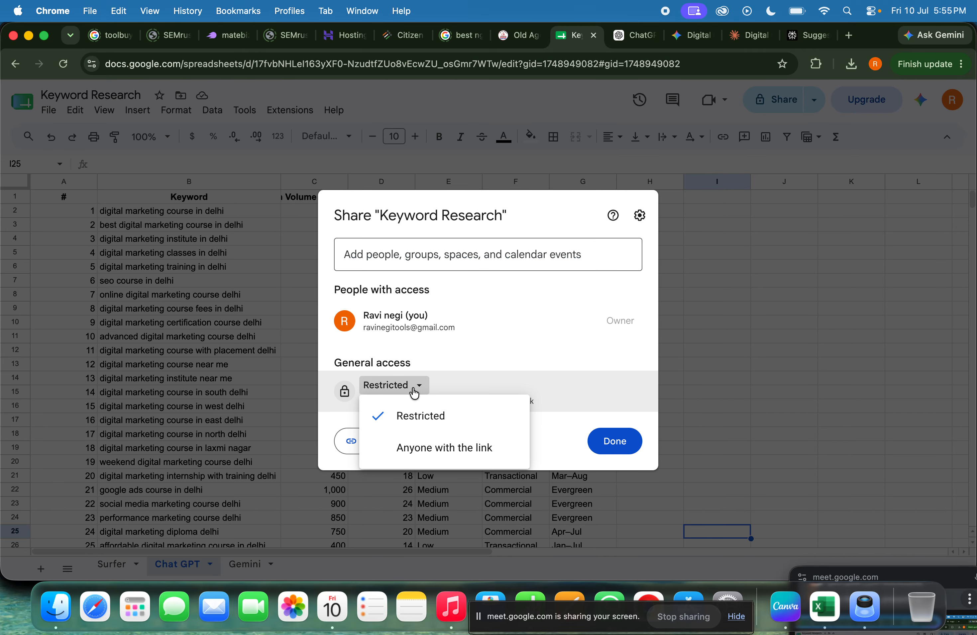
left_click(435, 449)
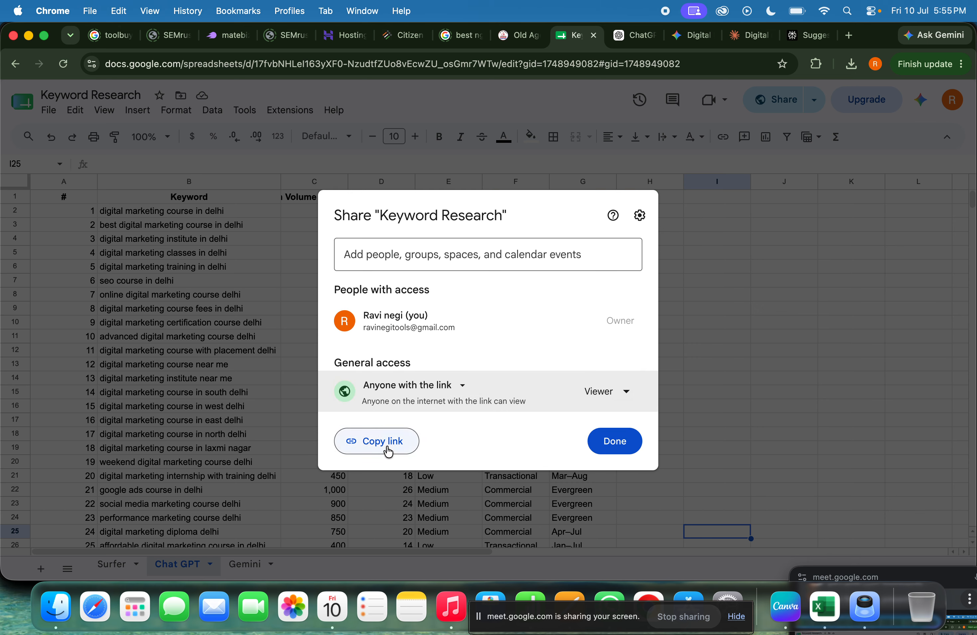
left_click(376, 454)
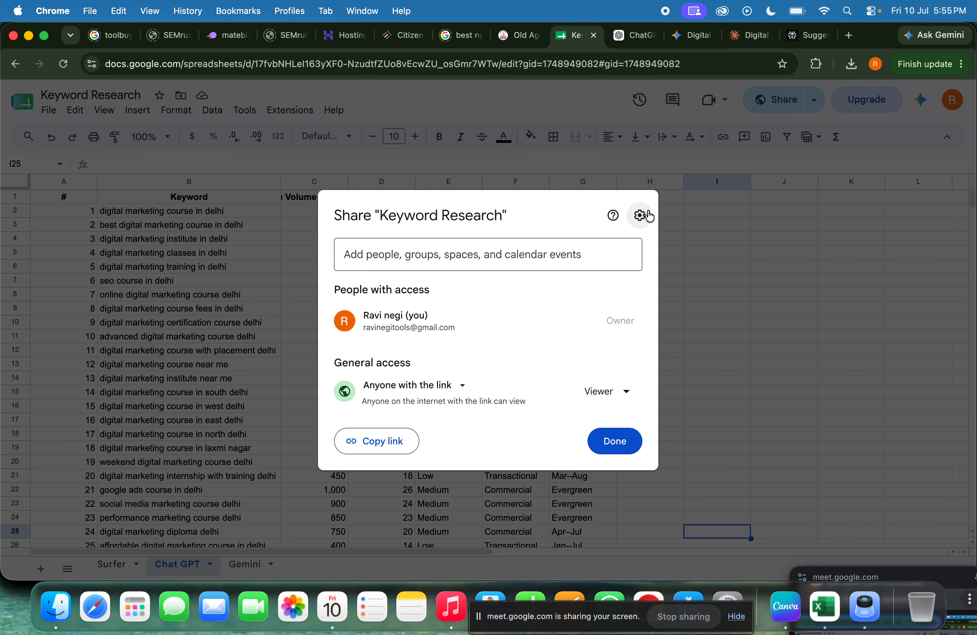
left_click(613, 444)
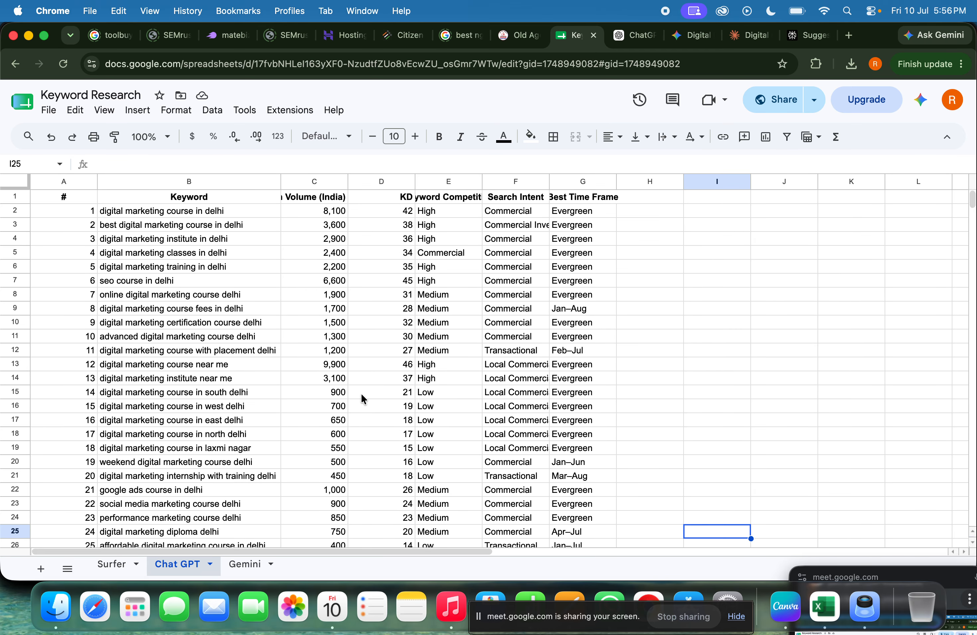
Step: Close the ChatGPT, Gemini, Claude and Perplexity pages to return to the Keyword Research spreadsheet
left_click(636, 43)
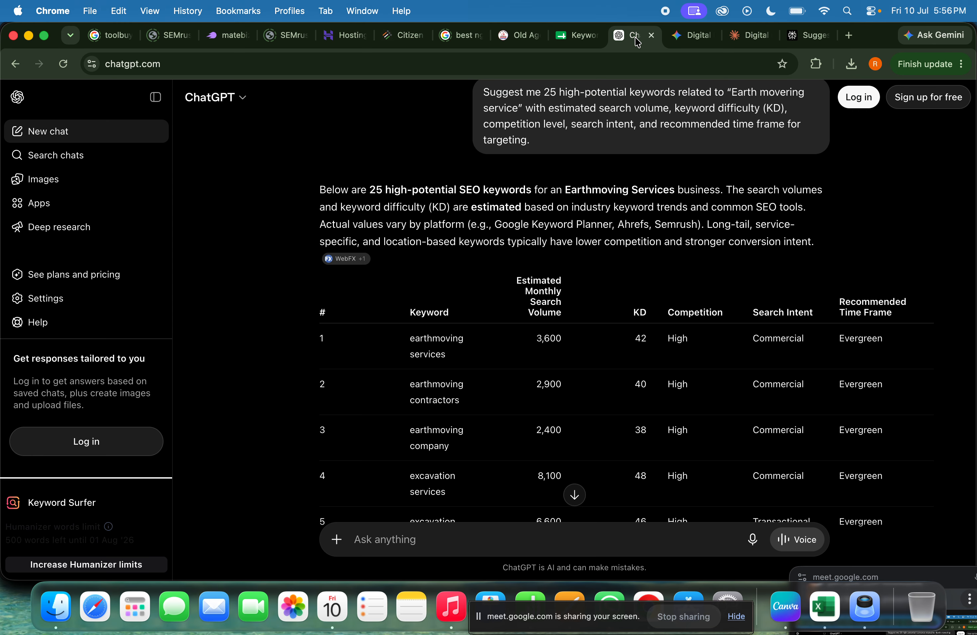
left_click(651, 36)
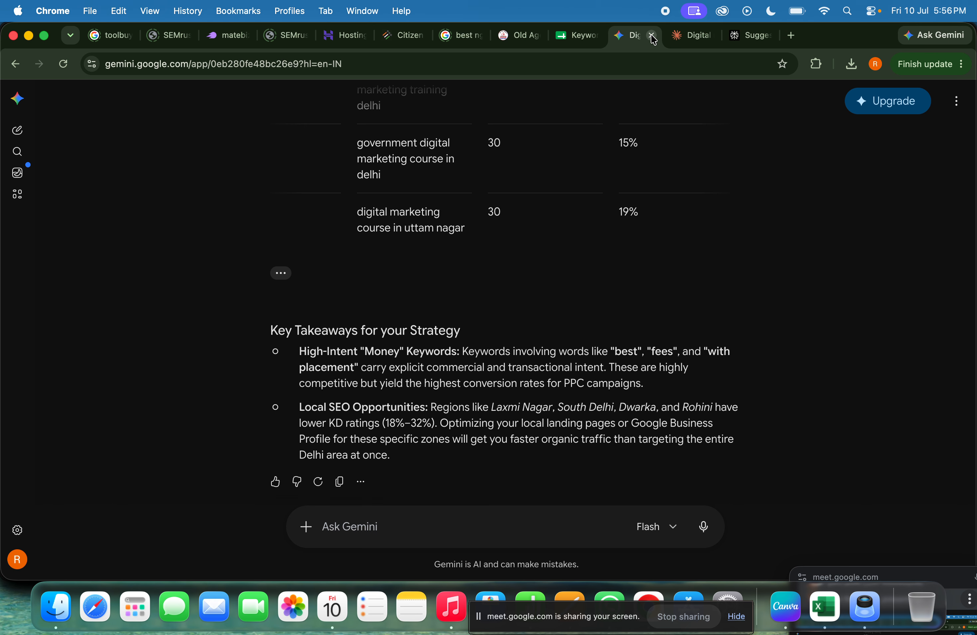
left_click(652, 37)
left_click(652, 37)
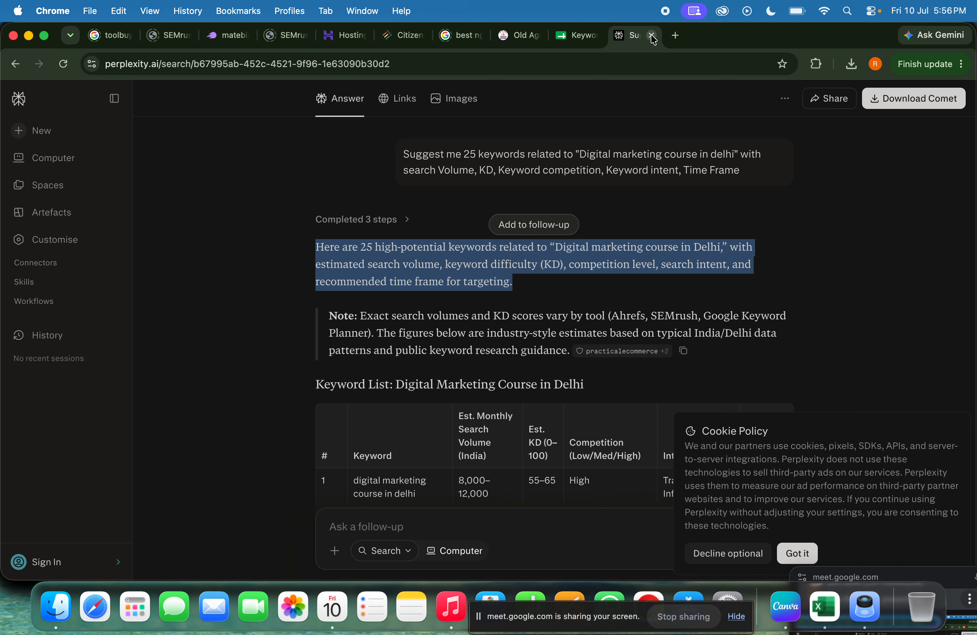
left_click(652, 36)
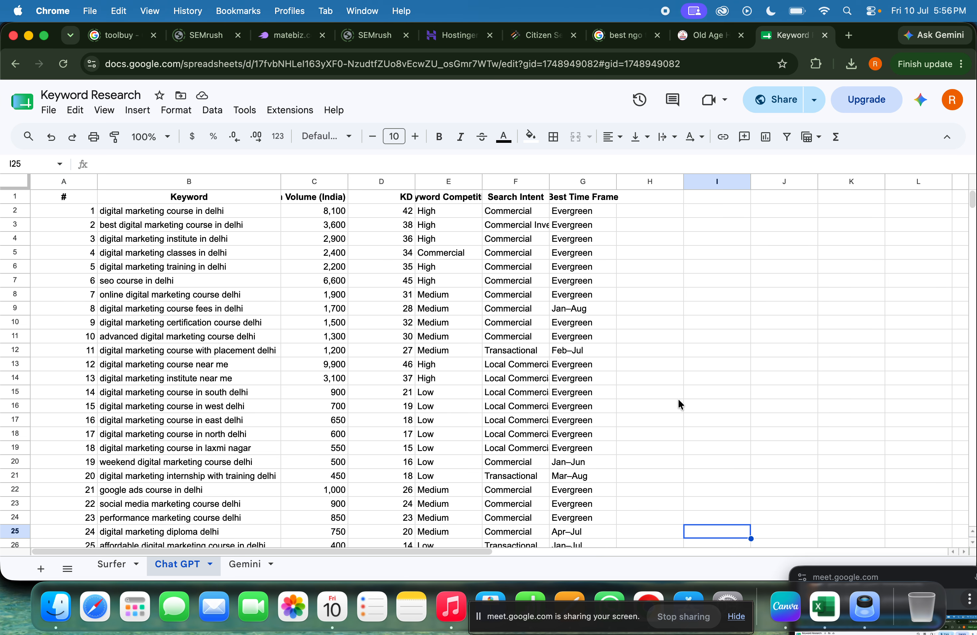